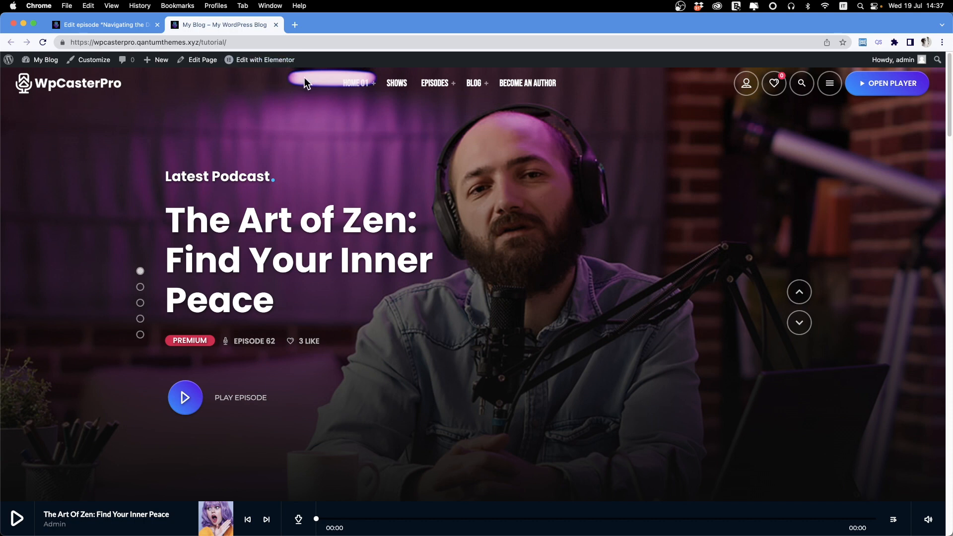
# Open the theme's online documentation from the episode editor and look through the article categories
pyautogui.click(114, 26)
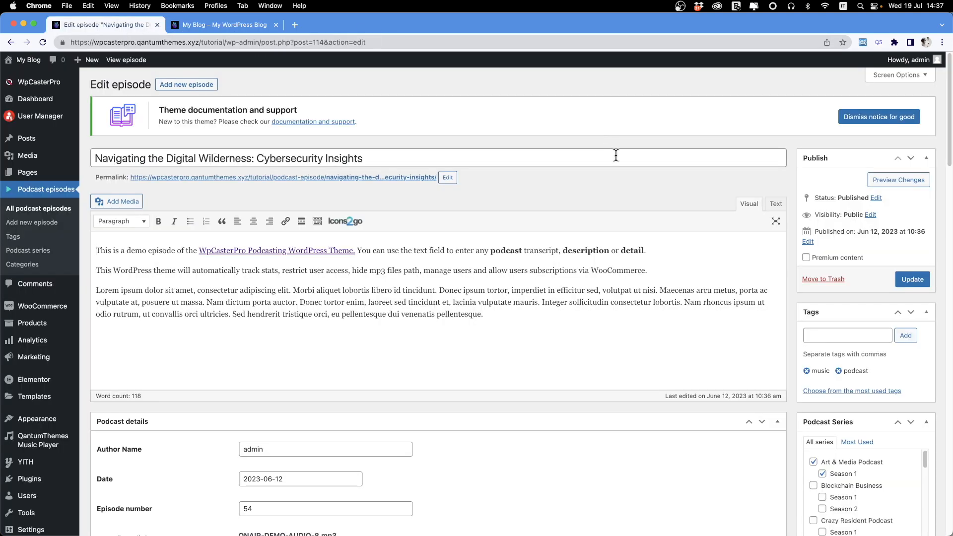
pyautogui.click(327, 122)
pyautogui.click(333, 25)
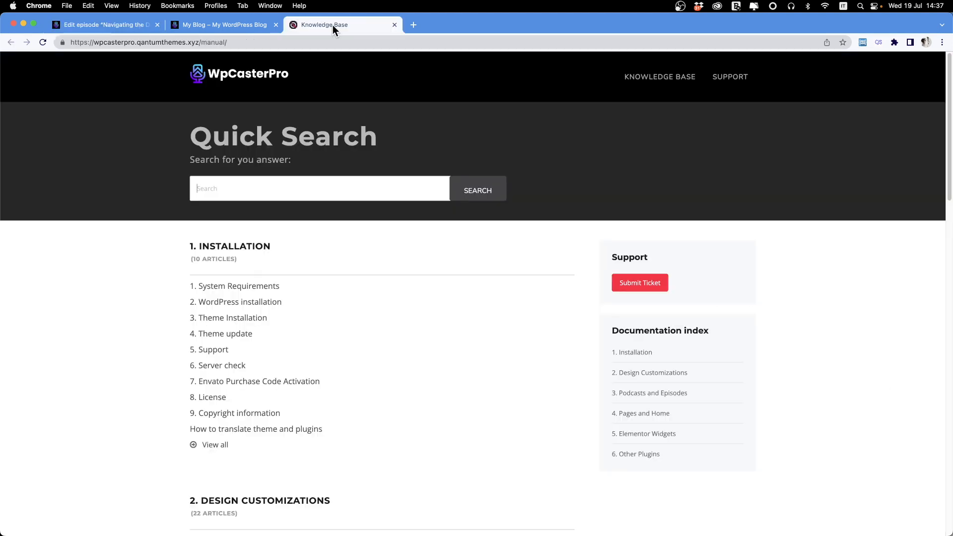
pyautogui.scroll(-6, 389, 230)
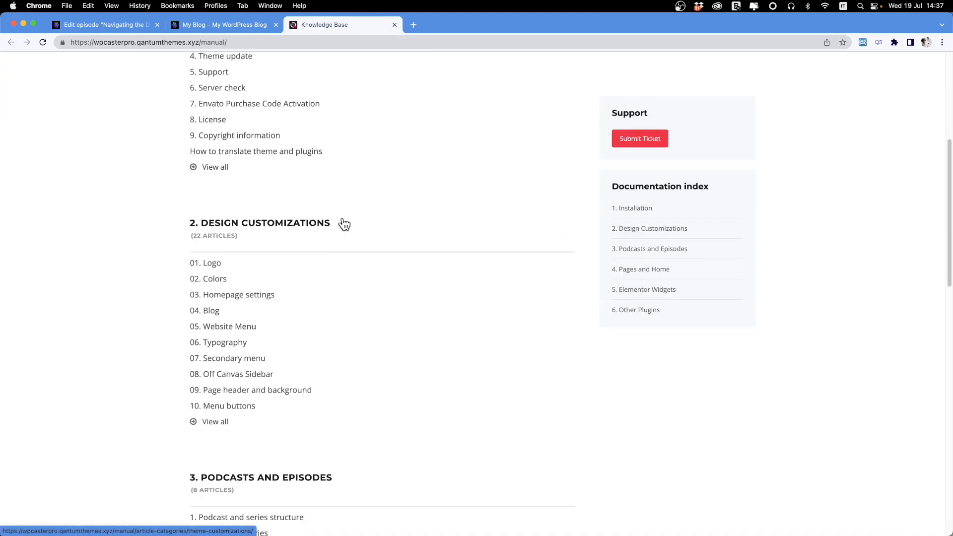
pyautogui.scroll(-3, 358, 230)
pyautogui.scroll(-5, 363, 228)
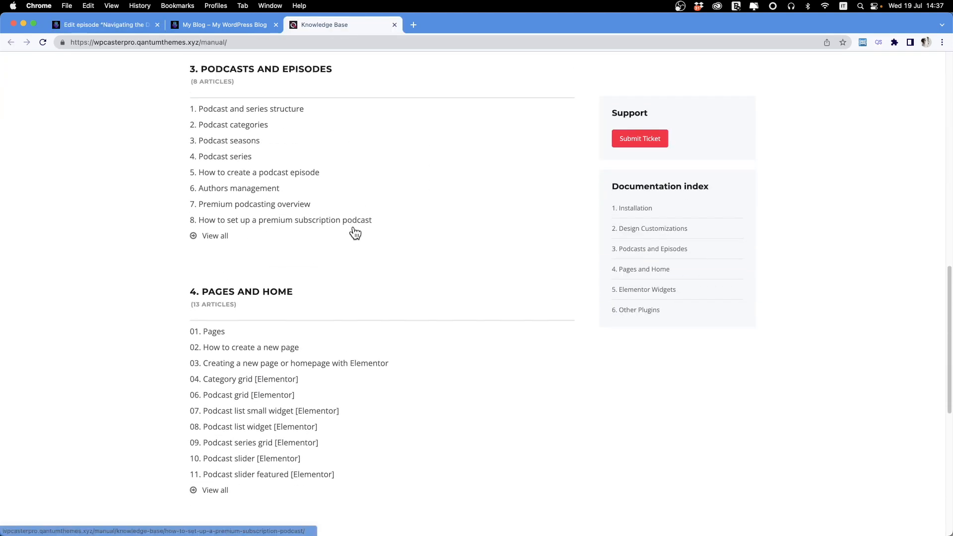
pyautogui.scroll(-6, 353, 236)
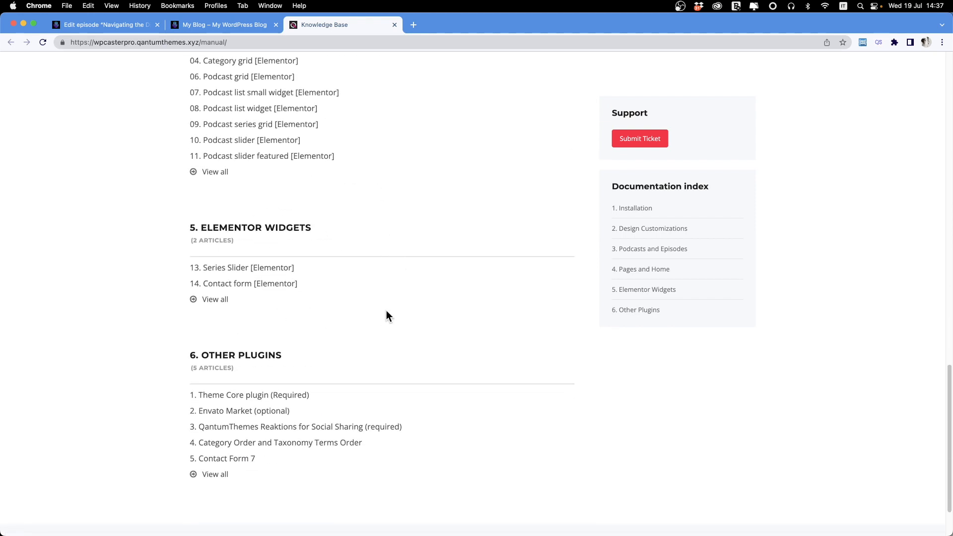
pyautogui.scroll(2, 386, 311)
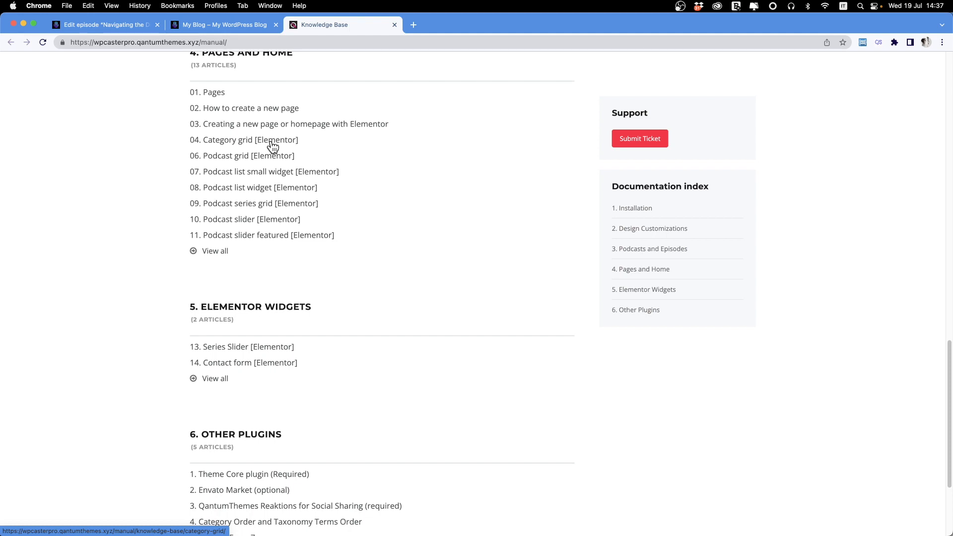
# Switch to the site's front end and open the Home 05 demo page
pyautogui.click(194, 25)
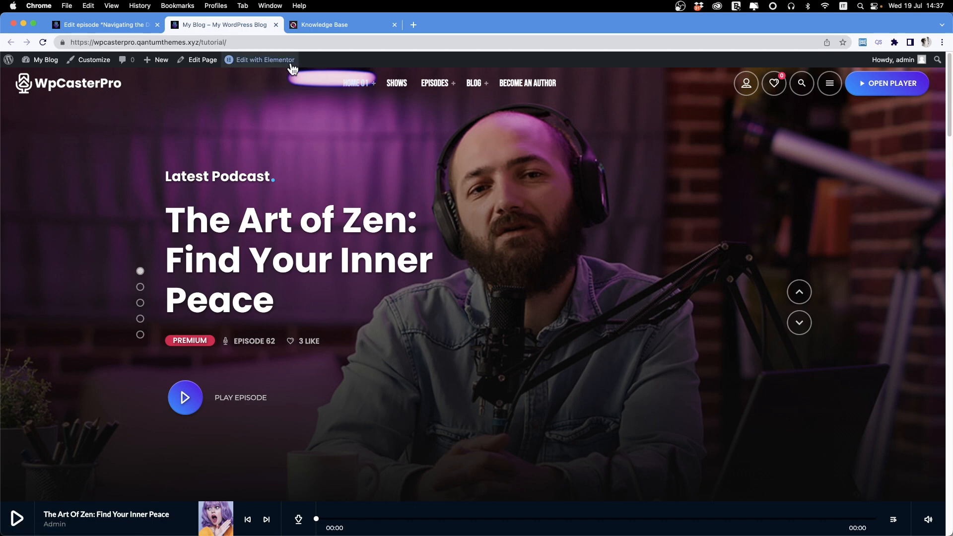
pyautogui.moveTo(285, 65)
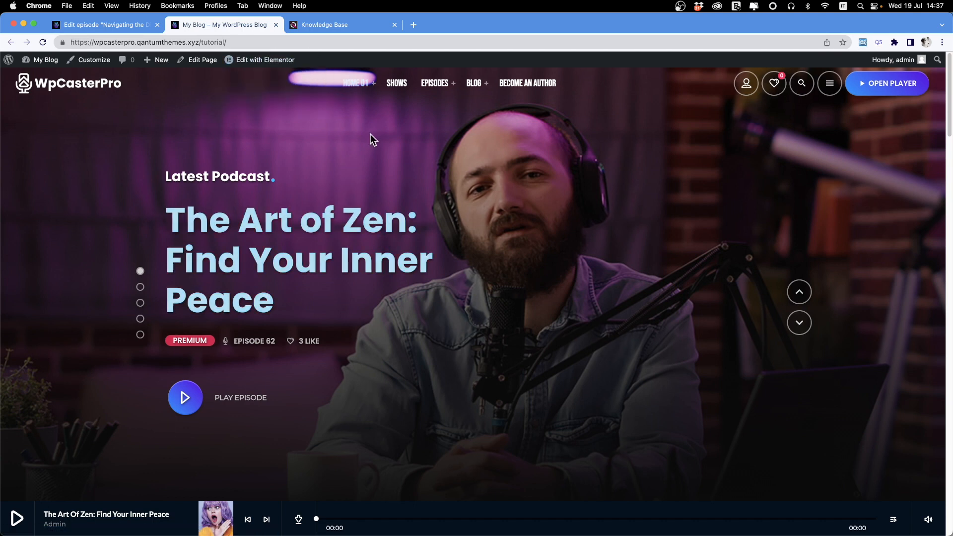
pyautogui.moveTo(350, 83)
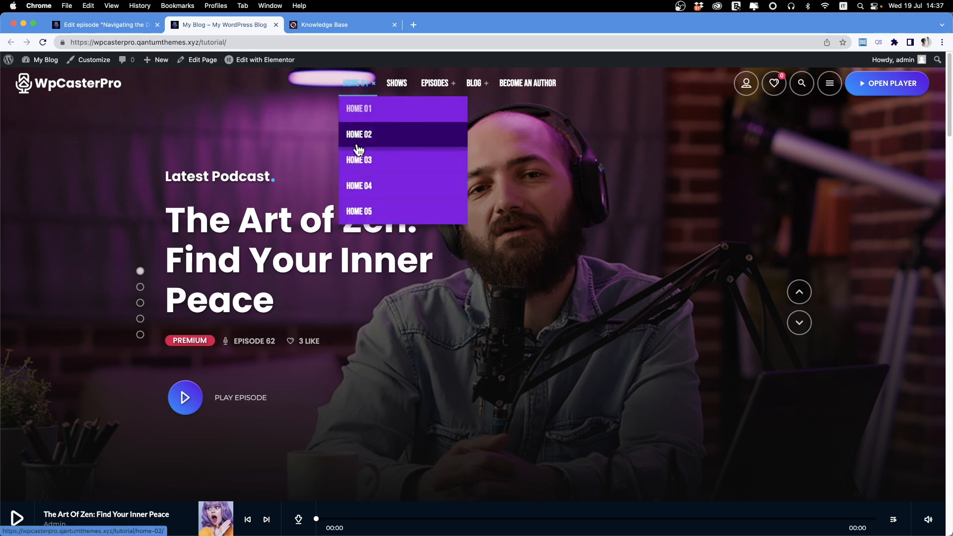
pyautogui.click(372, 219)
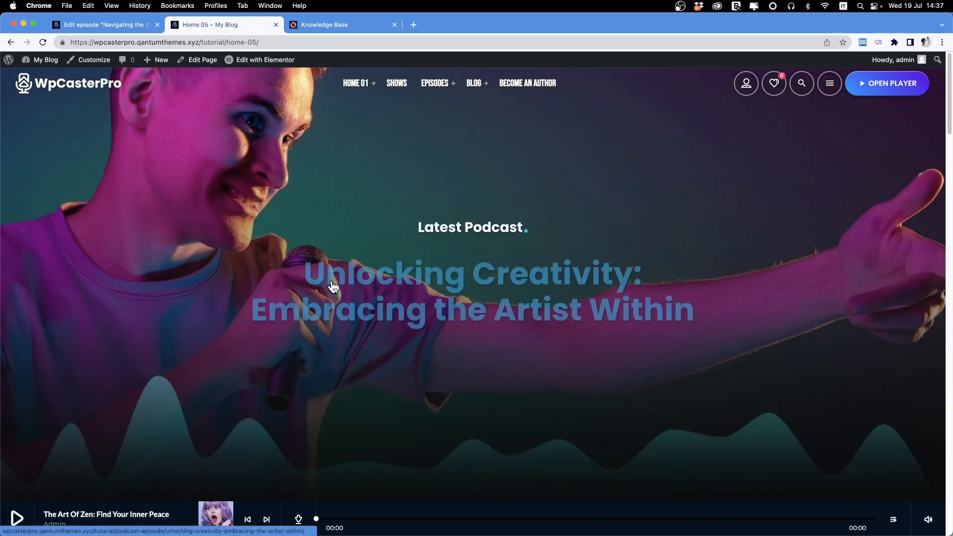
# Examine the sections of the Home 05 page, from the featured podcast and popular topics to the newsletter
pyautogui.scroll(-20, 125, 325)
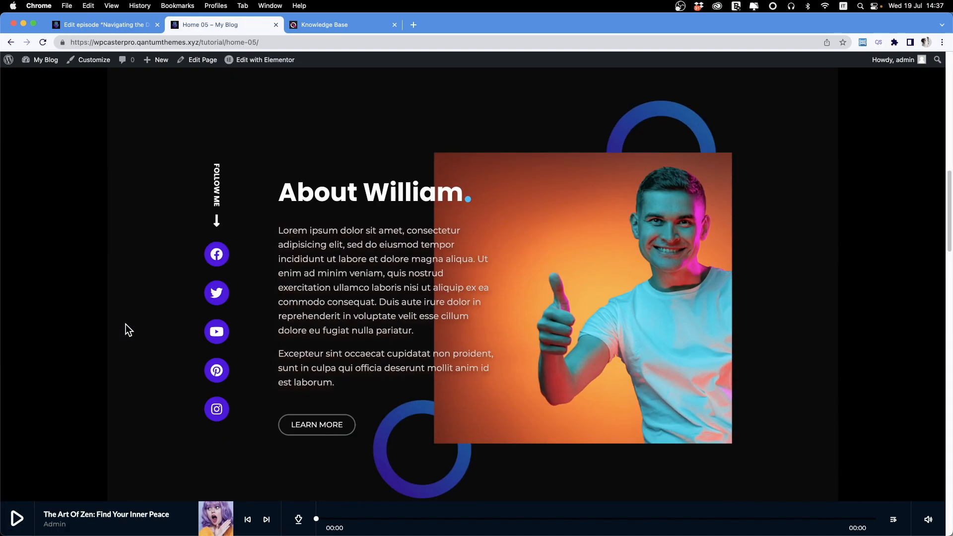
pyautogui.scroll(-15, 126, 322)
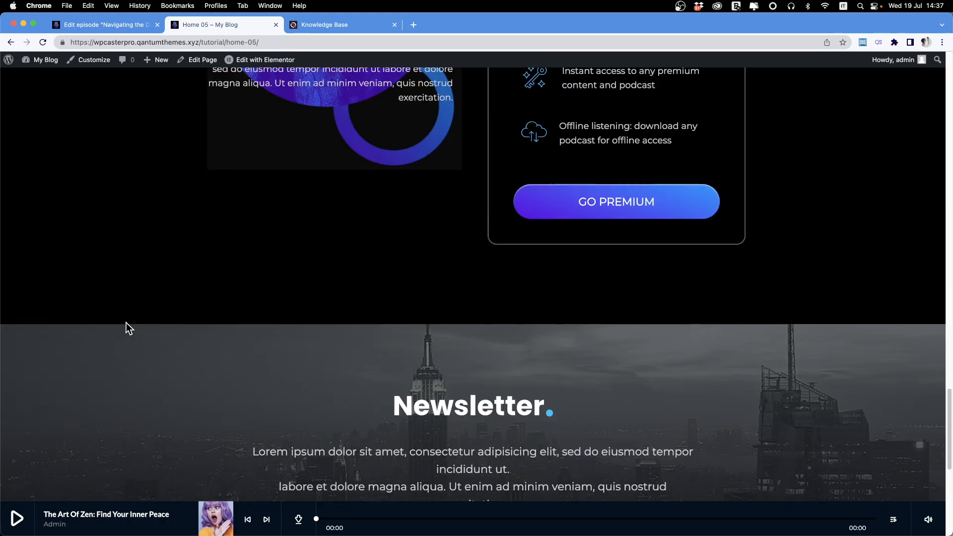
pyautogui.scroll(5, 425, 300)
pyautogui.scroll(4, 425, 300)
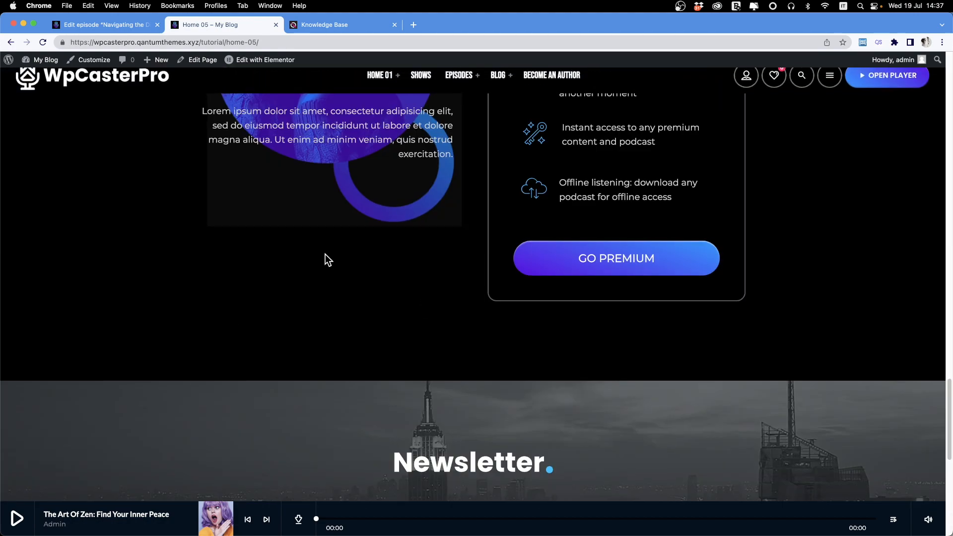
pyautogui.scroll(-9, 326, 260)
pyautogui.scroll(8, 724, 243)
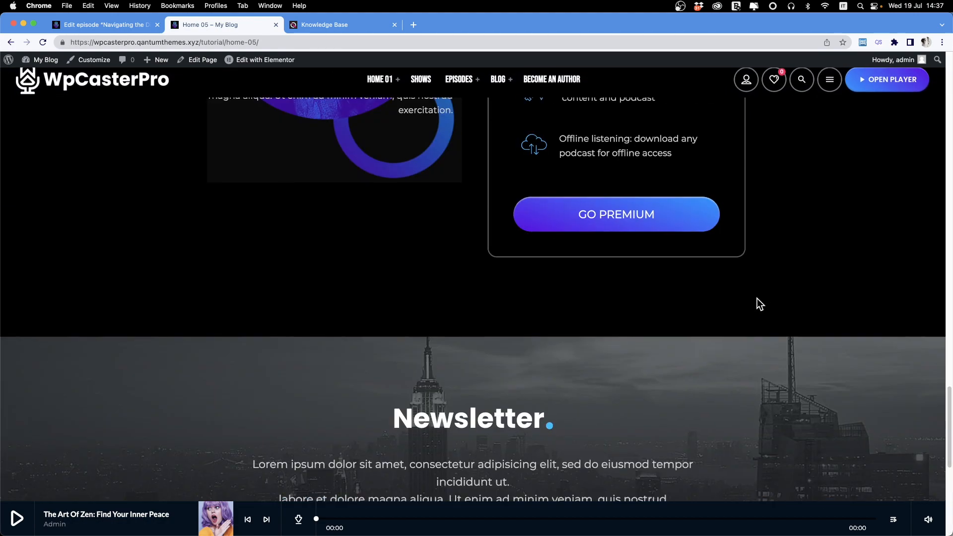
pyautogui.scroll(15, 416, 325)
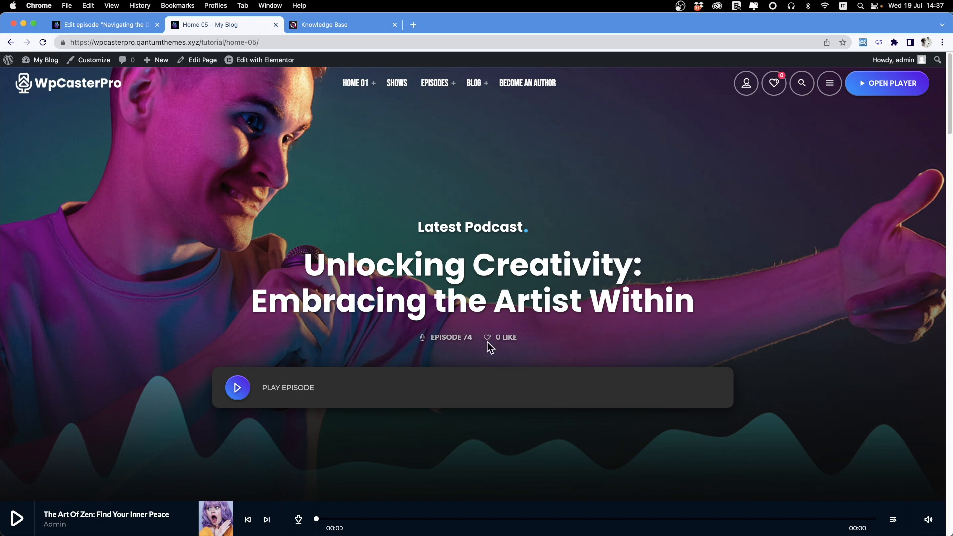
pyautogui.scroll(-5, 481, 334)
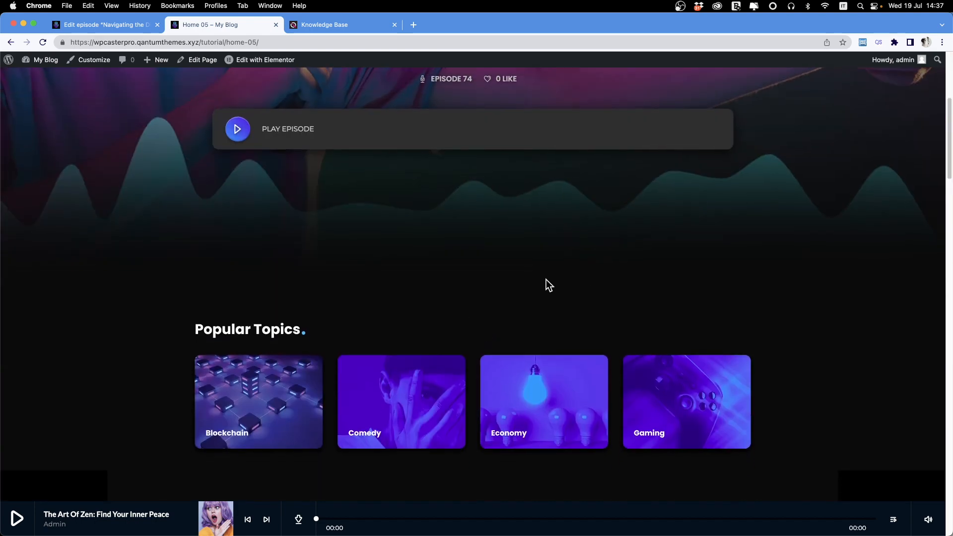
pyautogui.scroll(-2, 510, 298)
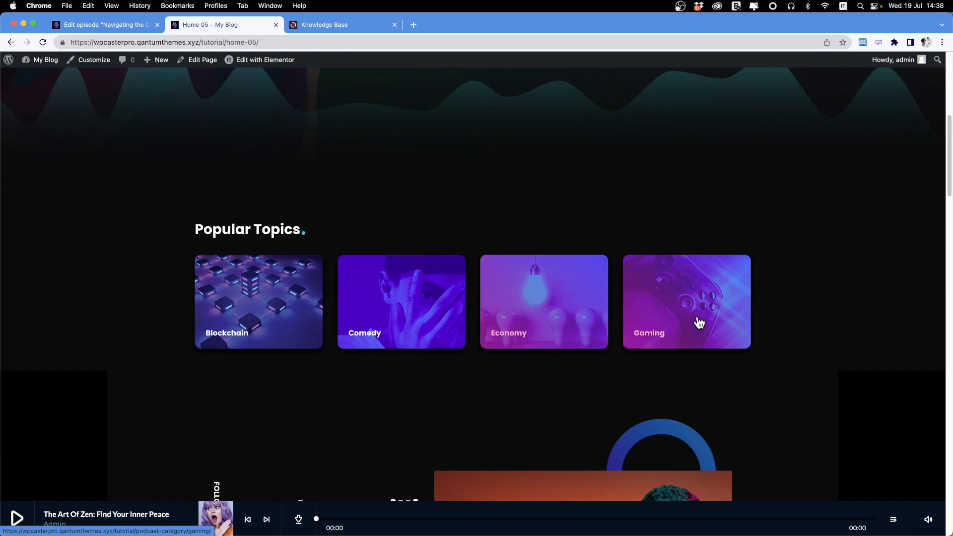
pyautogui.scroll(-10, 571, 286)
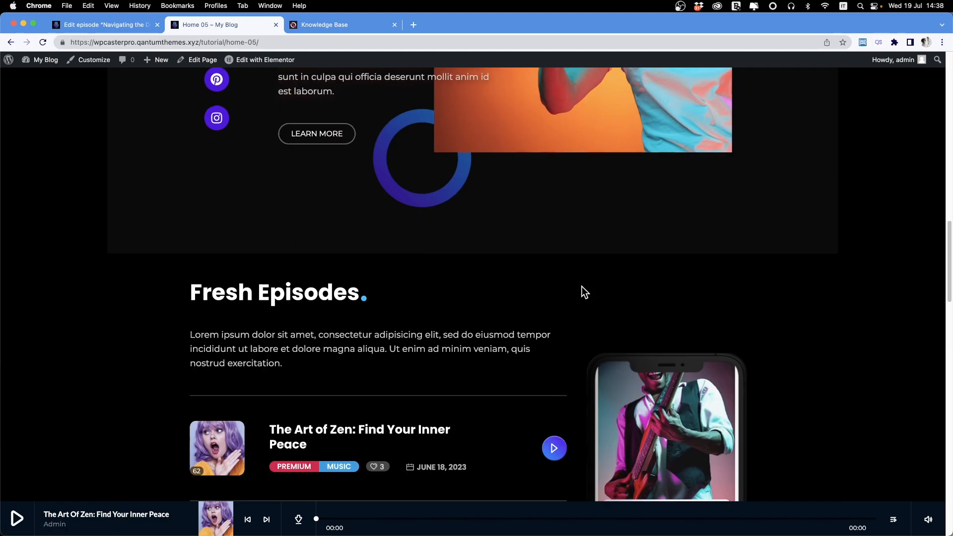
pyautogui.scroll(15, 582, 287)
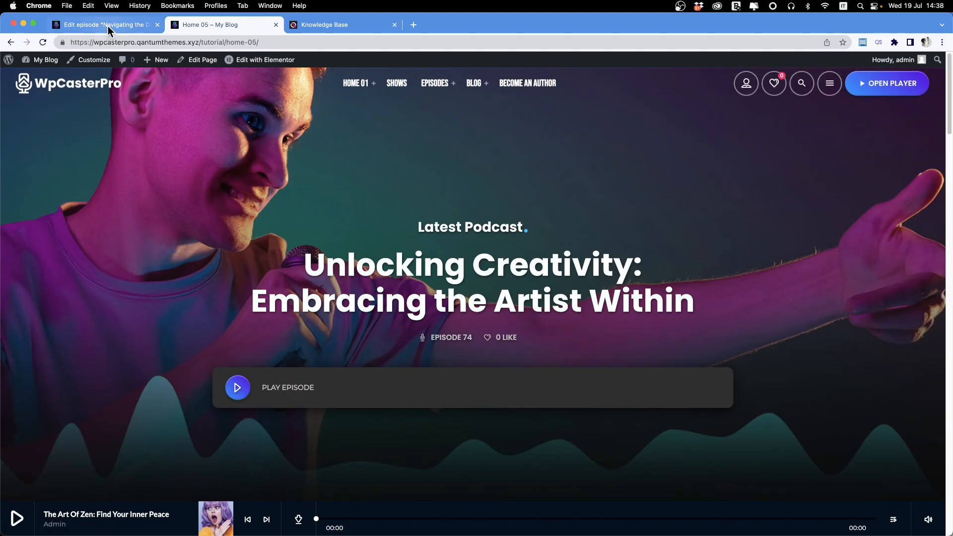
# Add a new WordPress page titled "New home" and set its template to Page Elementor
pyautogui.click(108, 26)
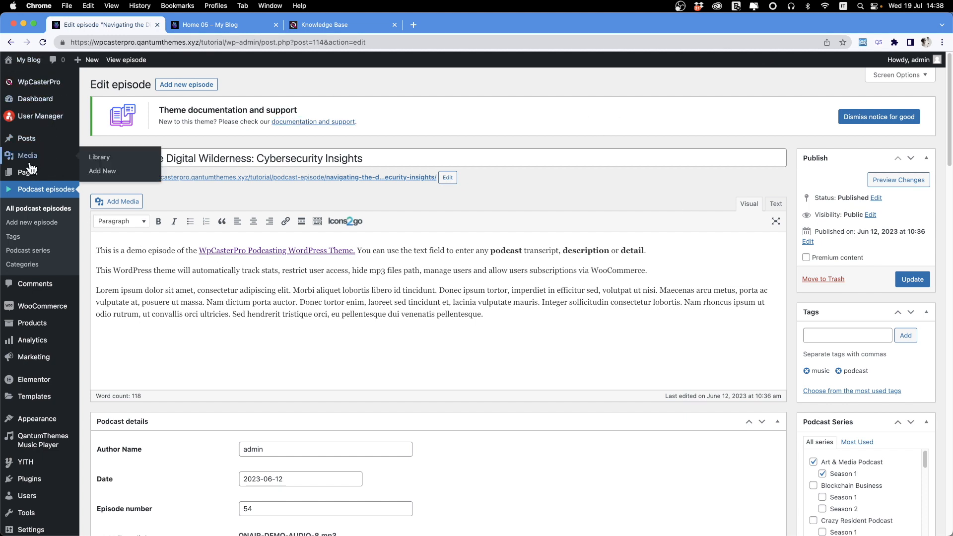
pyautogui.moveTo(25, 173)
pyautogui.click(111, 192)
pyautogui.click(291, 235)
pyautogui.click(200, 155)
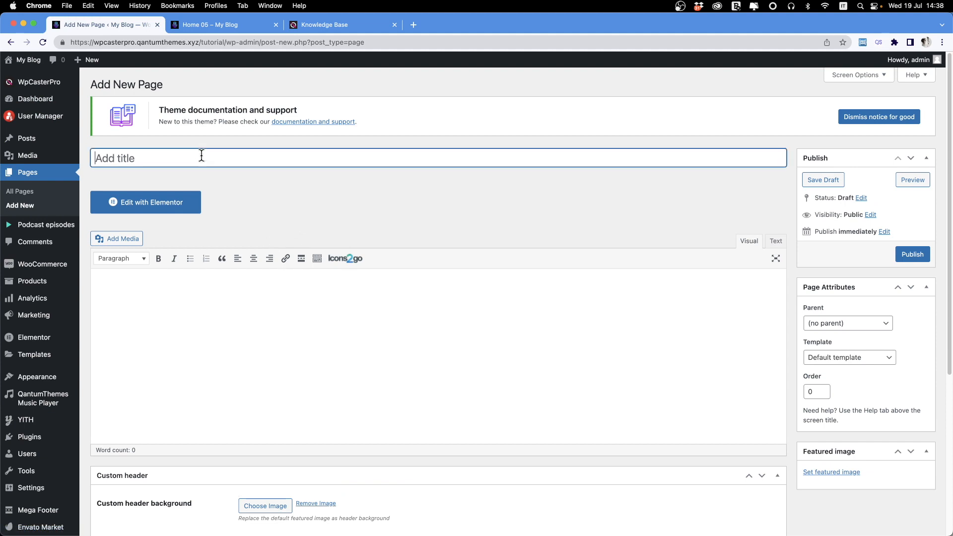
pyautogui.write('New home')
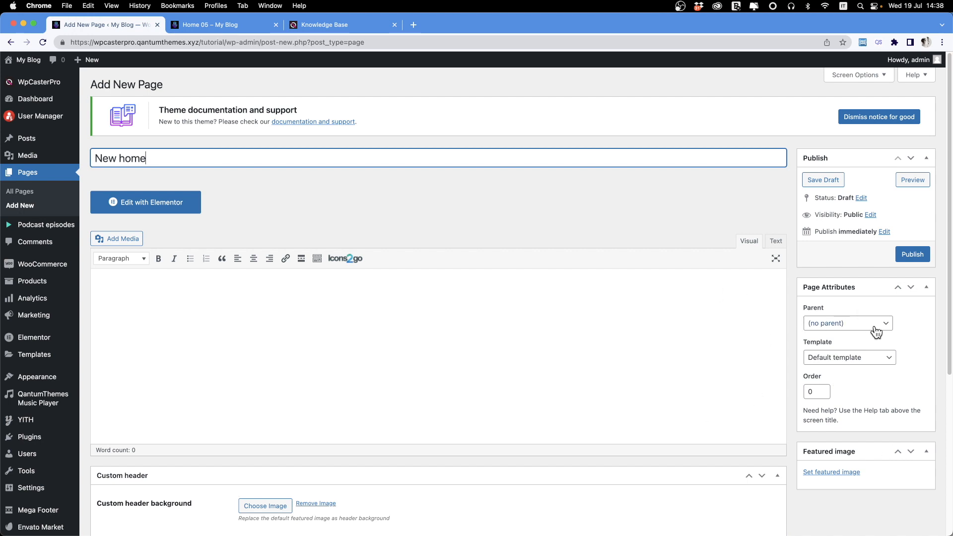
pyautogui.click(866, 360)
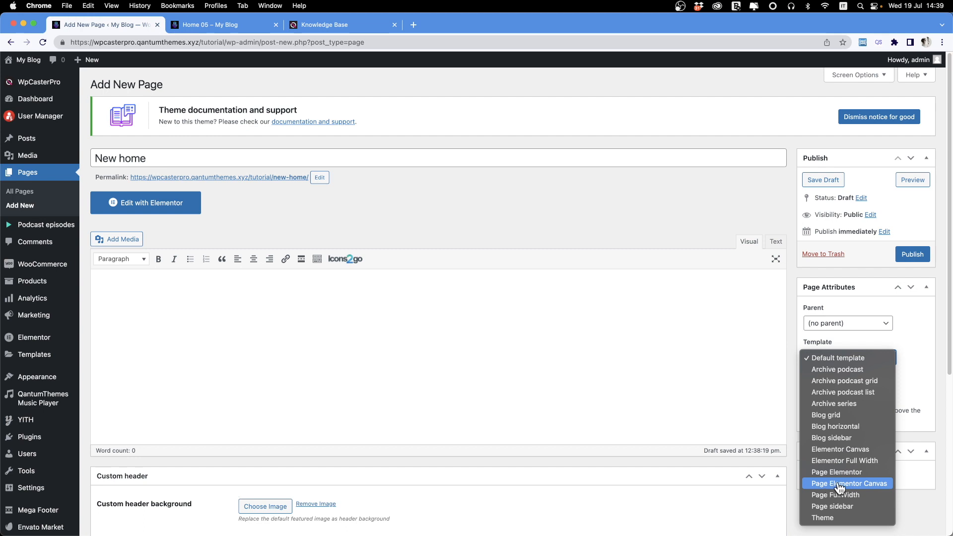
pyautogui.press('Escape')
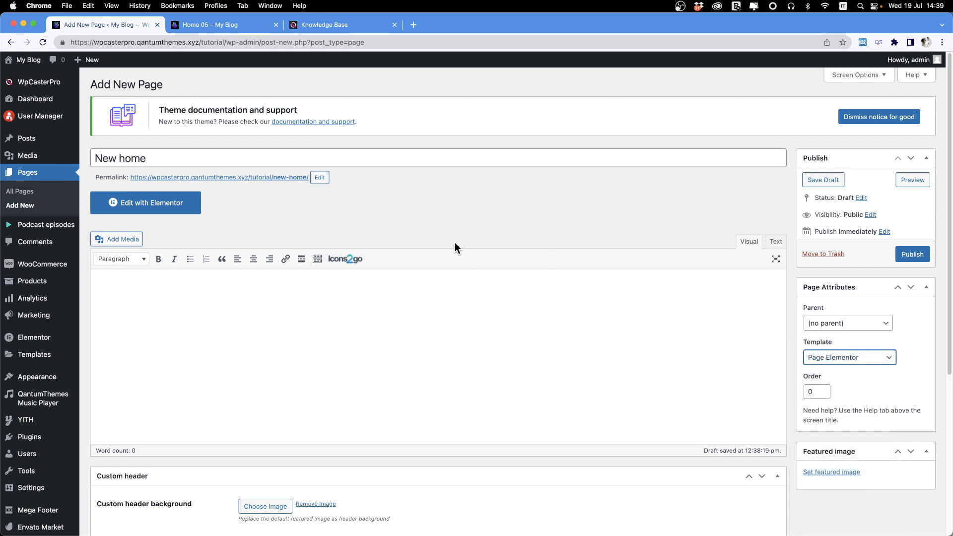
# Open the documentation article "03. Creating a new page or homepage with Elementor" and read its first steps
pyautogui.click(331, 25)
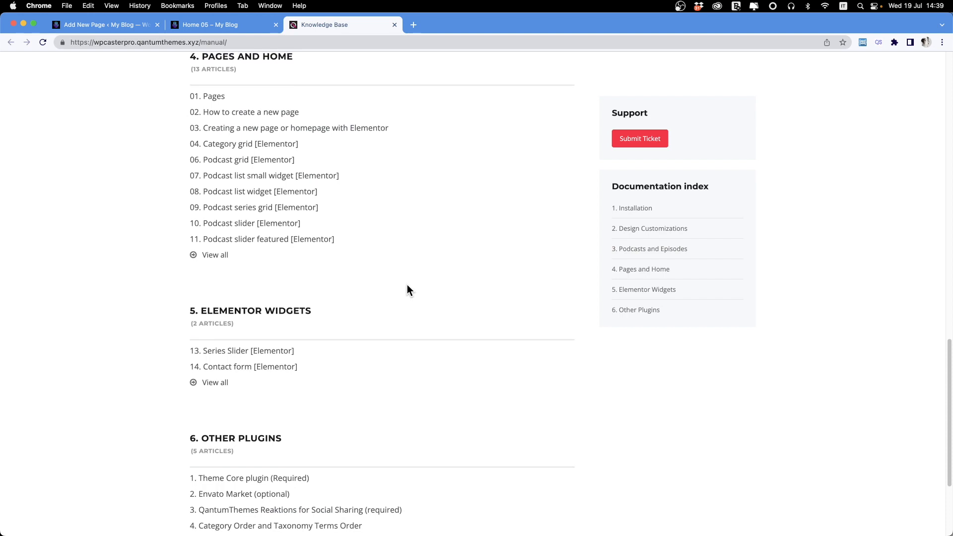
pyautogui.scroll(1, 407, 286)
pyautogui.click(243, 143)
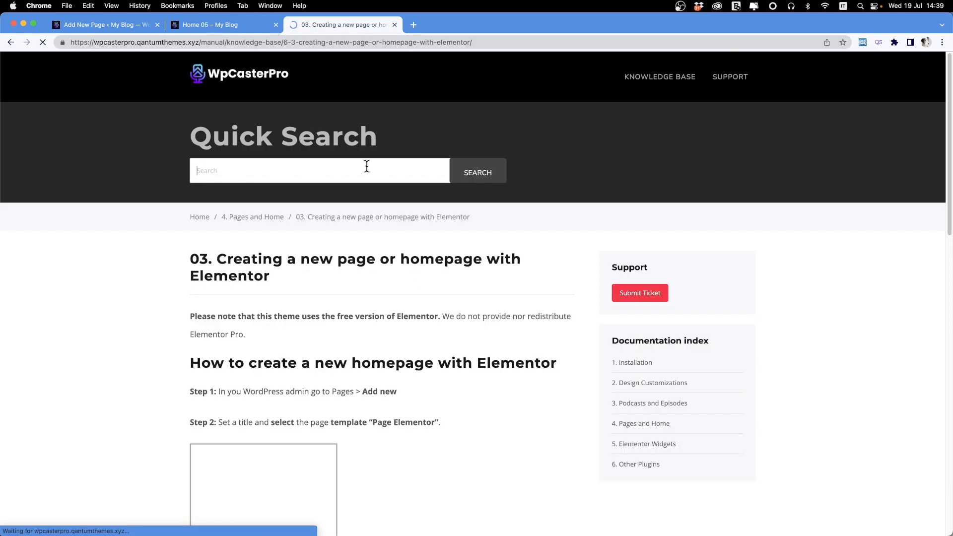
pyautogui.scroll(-1, 194, 197)
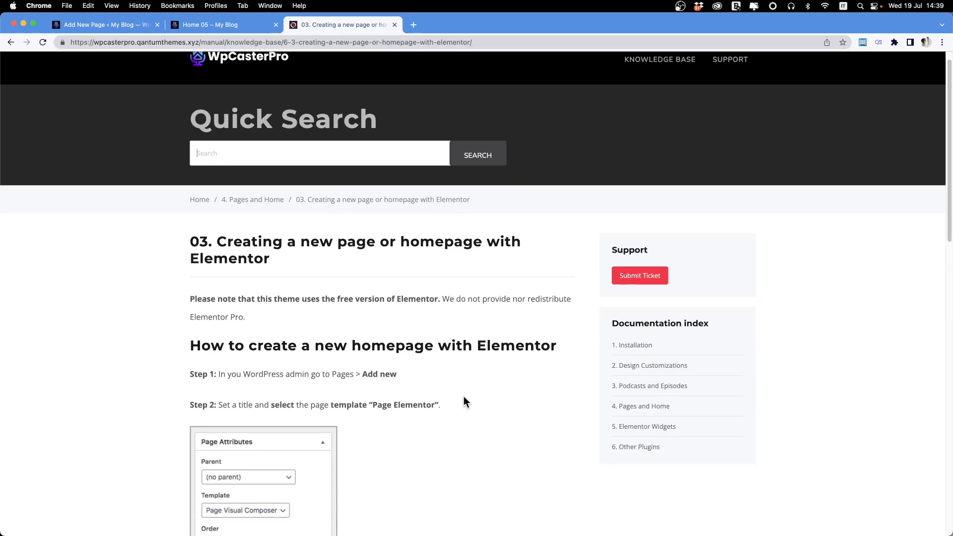
# Turn on Hide page header and Disable background for the "New home" page and publish it
pyautogui.click(100, 25)
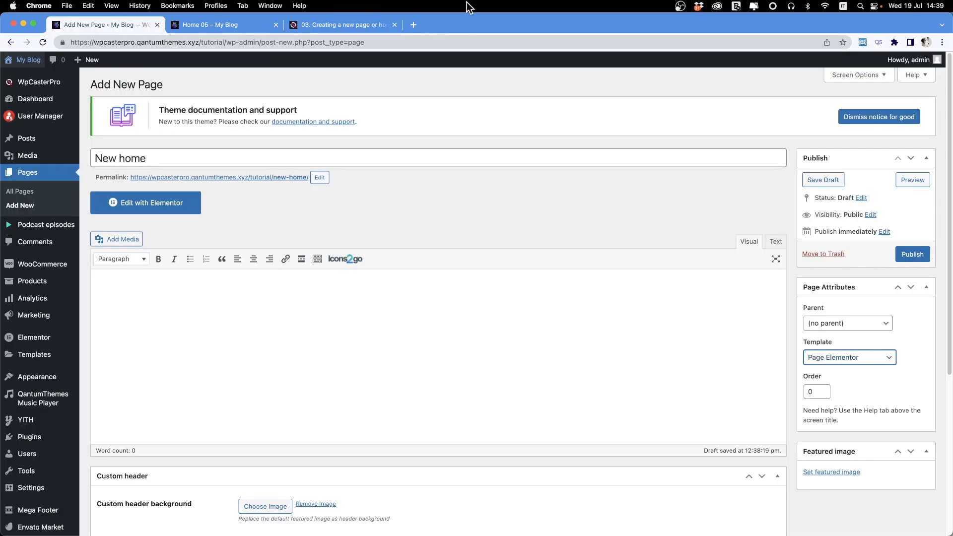
pyautogui.scroll(-5, 256, 326)
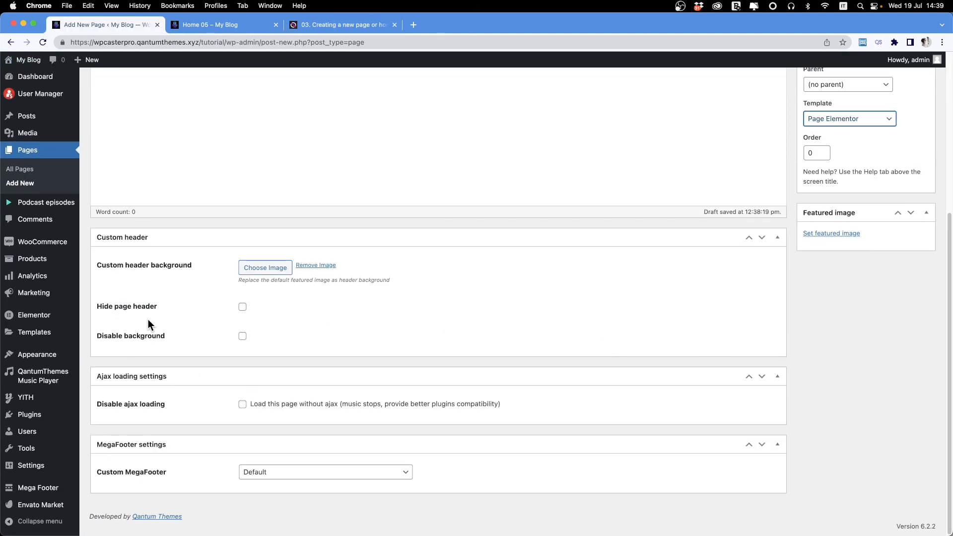
pyautogui.click(242, 307)
pyautogui.click(243, 337)
pyautogui.scroll(5, 573, 393)
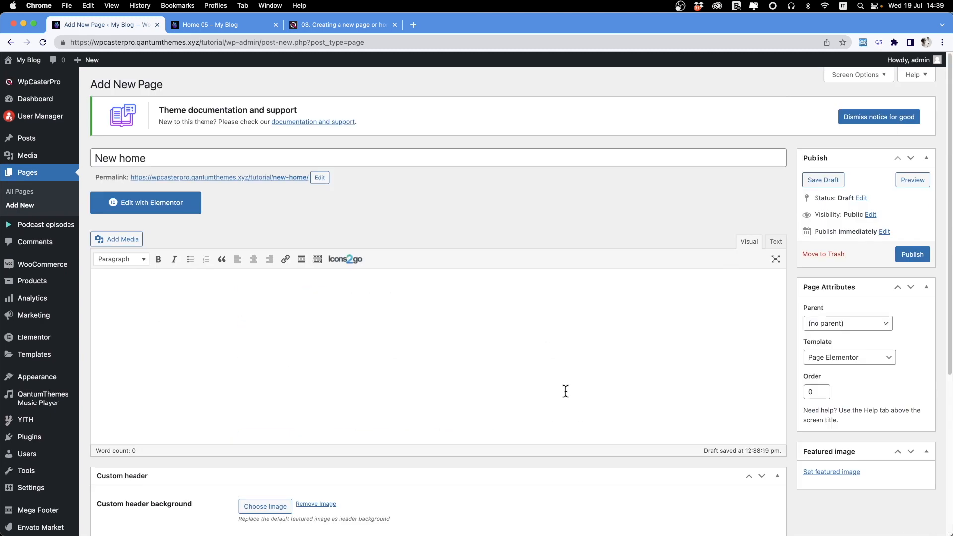
pyautogui.click(562, 339)
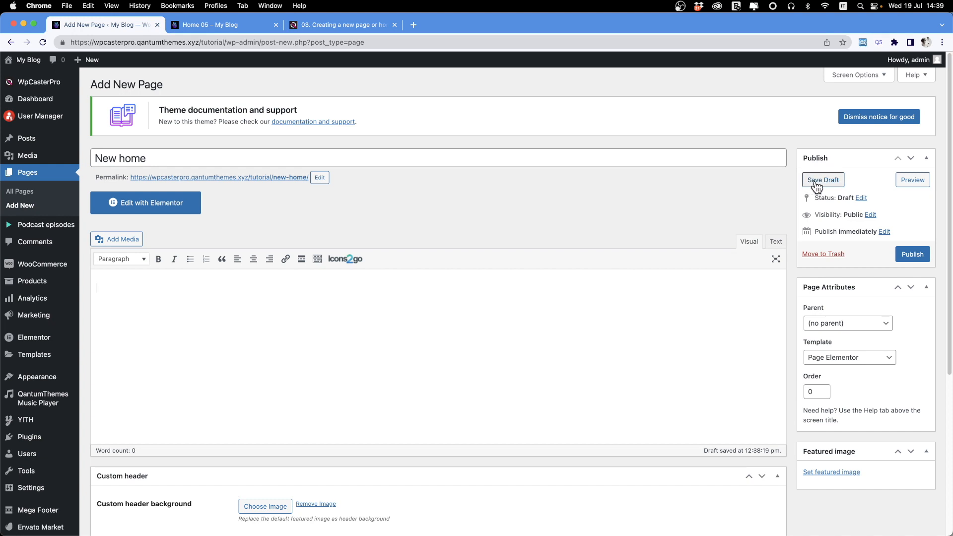
pyautogui.click(913, 254)
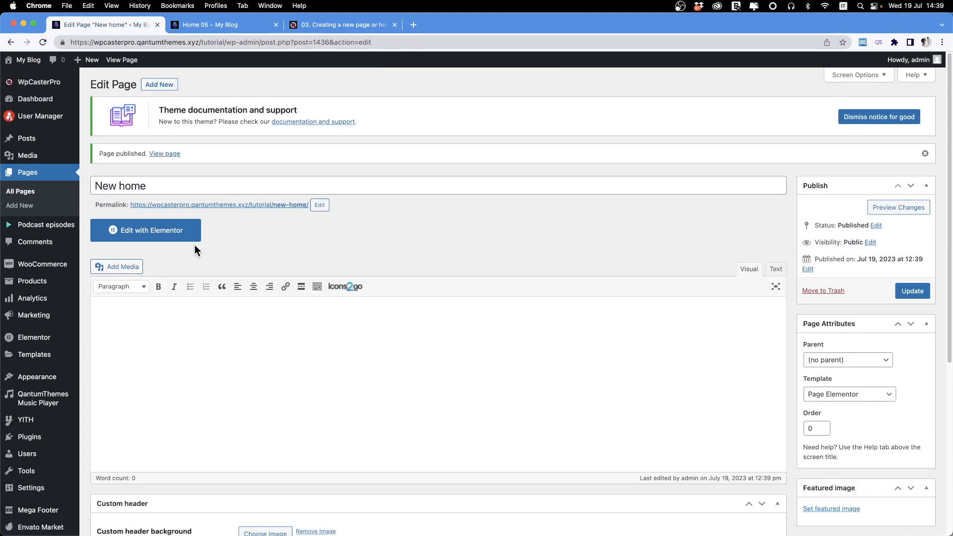
# Open the "New home" page in the Elementor editor, dismiss the What's New announcement and look through the available widgets
pyautogui.click(141, 232)
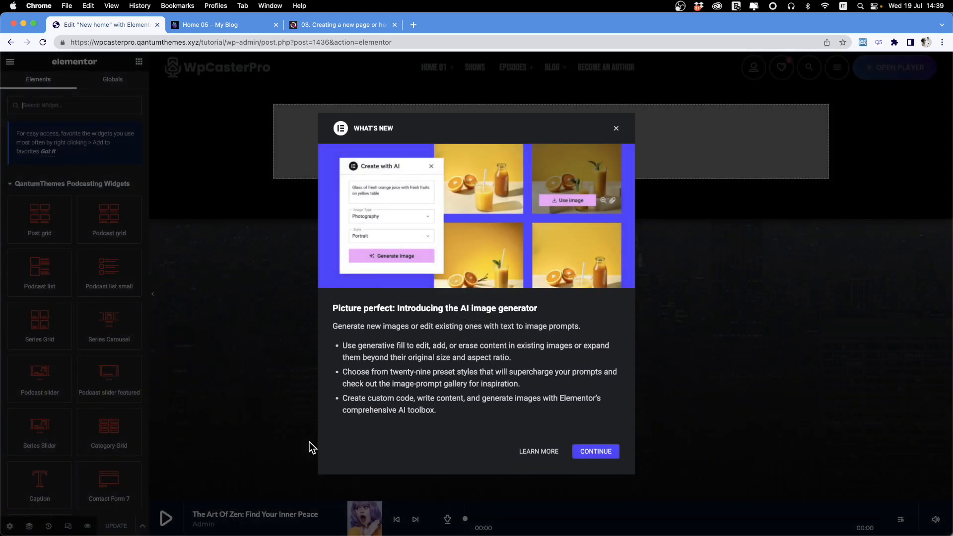
pyautogui.click(617, 128)
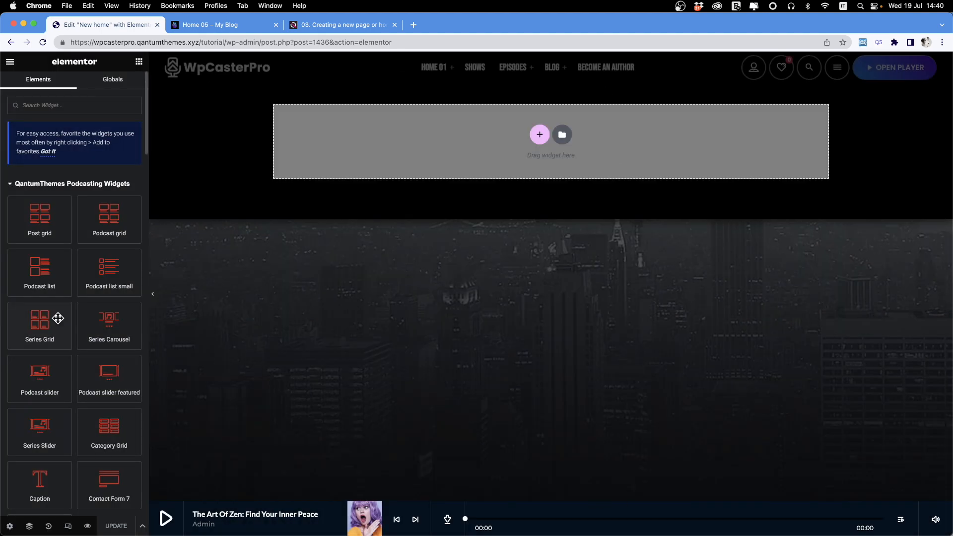
pyautogui.scroll(-3, 57, 319)
pyautogui.scroll(-20, 58, 318)
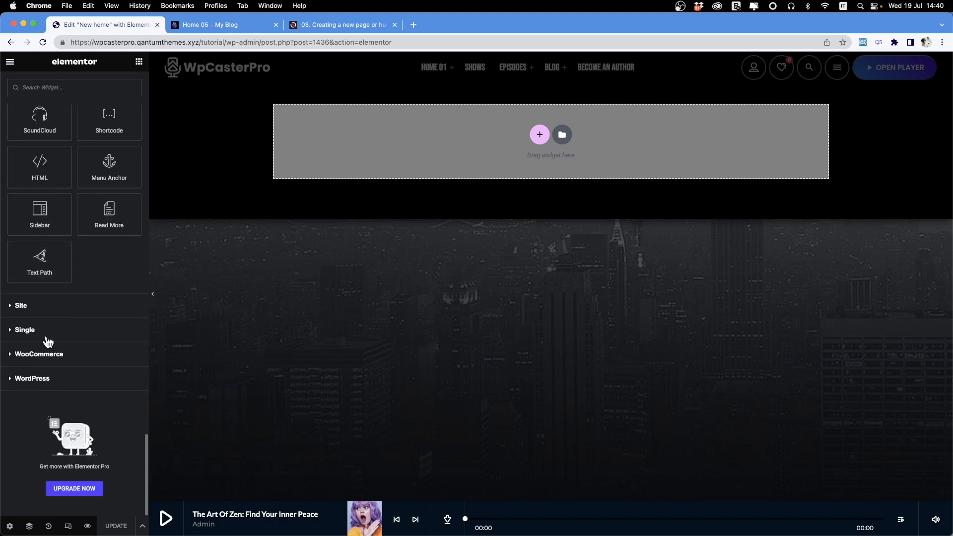
# Look through the QantumThemes Podcasting, Basic and Pro widget groups in the widget list
pyautogui.scroll(20, 49, 342)
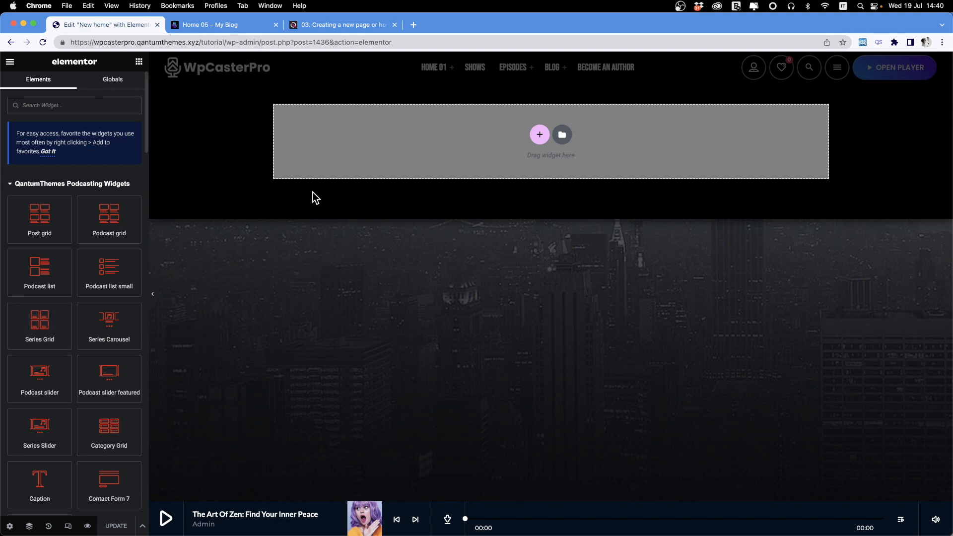
pyautogui.scroll(-10, 90, 358)
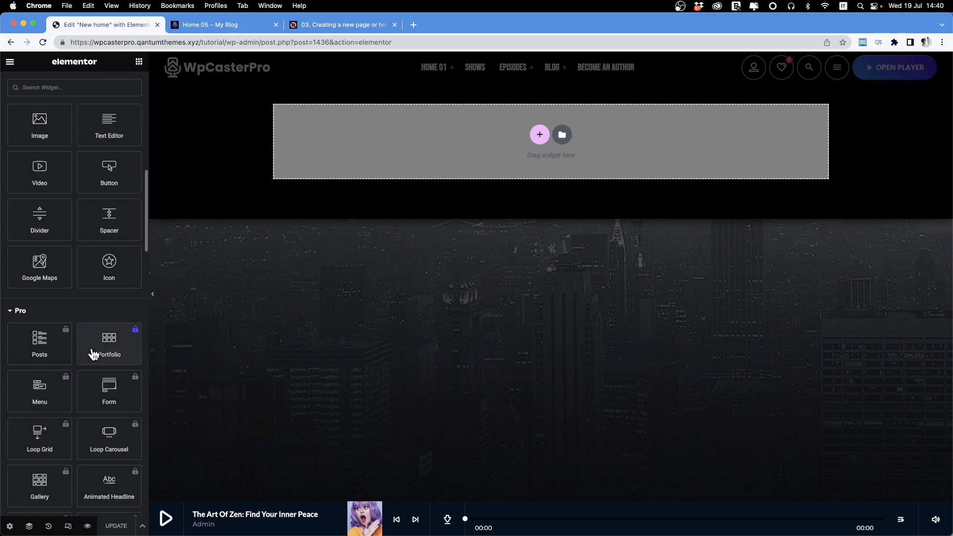
pyautogui.scroll(-2, 94, 354)
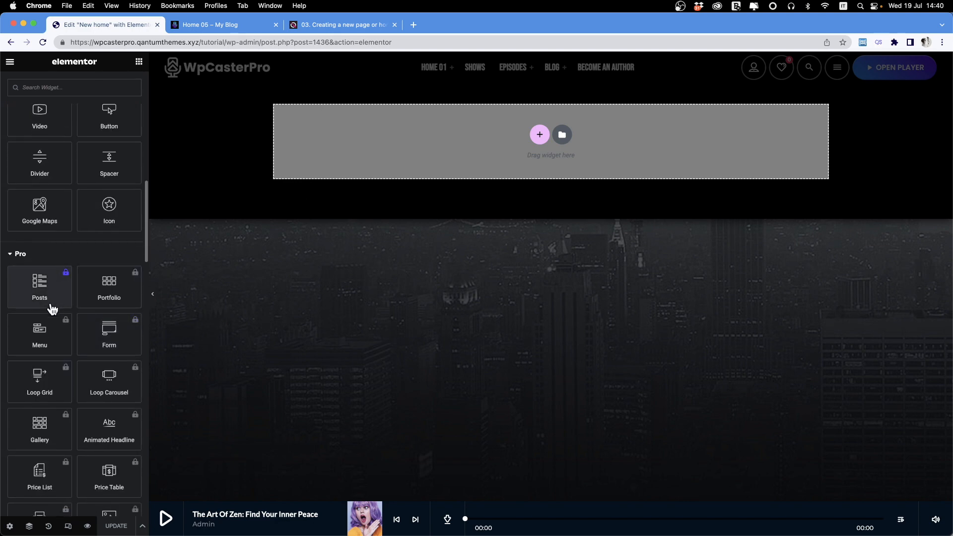
pyautogui.scroll(-3, 55, 307)
pyautogui.scroll(-6, 80, 293)
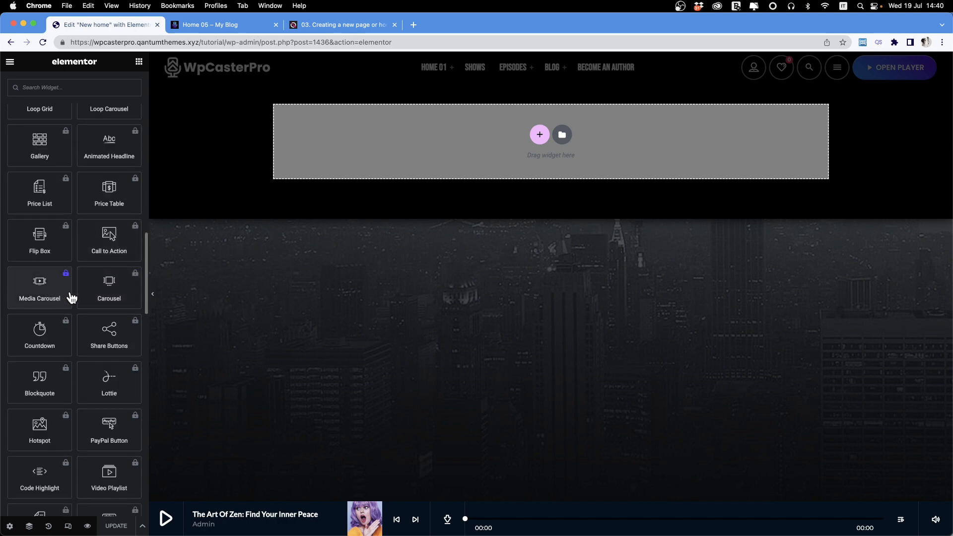
pyautogui.scroll(5, 74, 296)
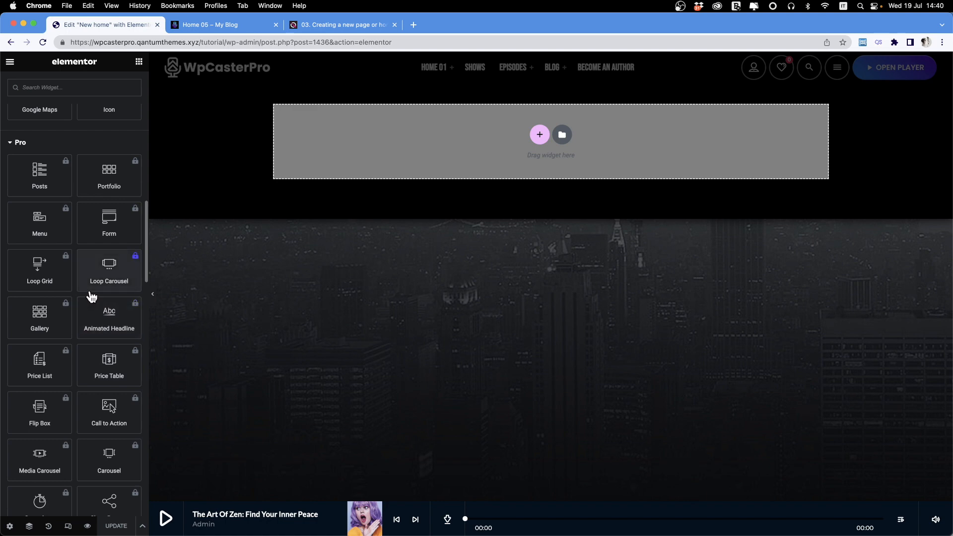
pyautogui.scroll(2, 91, 296)
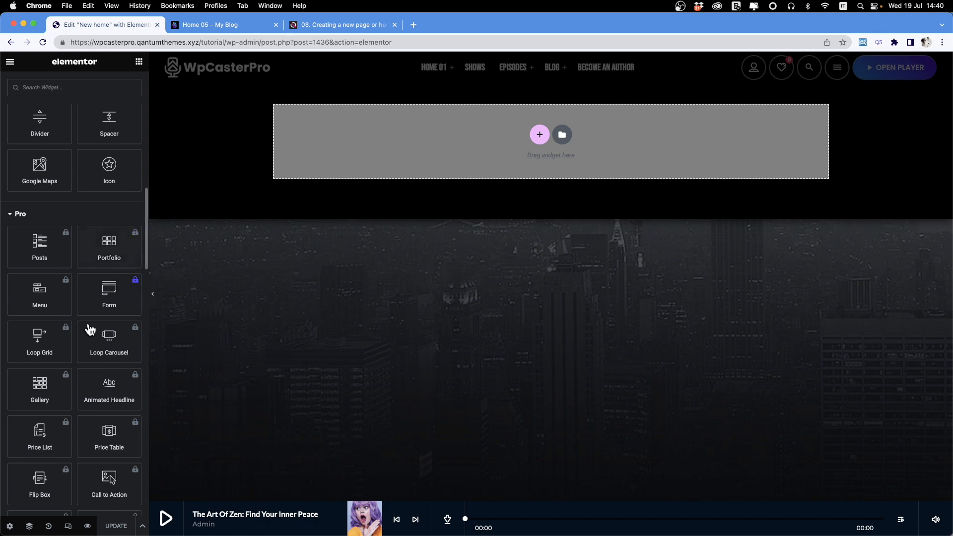
pyautogui.scroll(5, 51, 353)
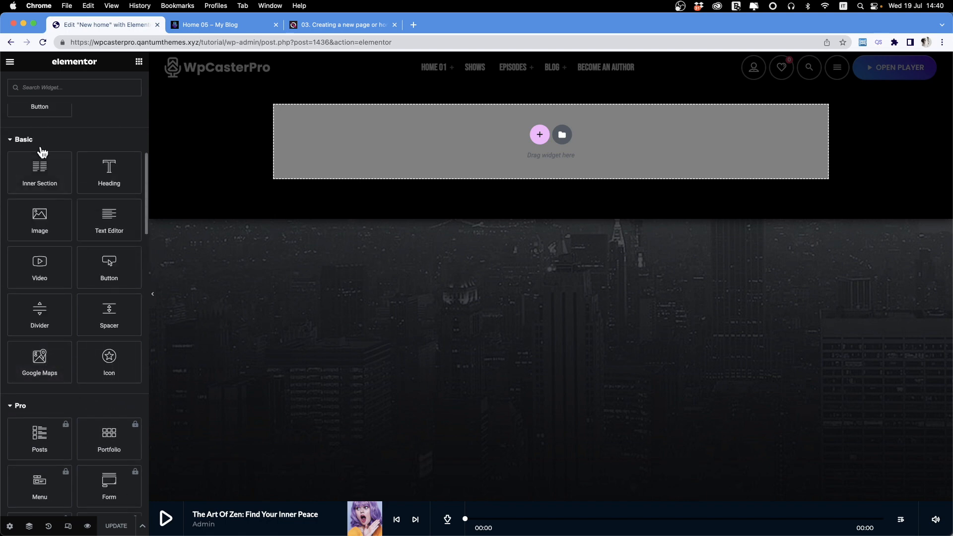
pyautogui.scroll(1, 91, 347)
pyautogui.scroll(10, 91, 347)
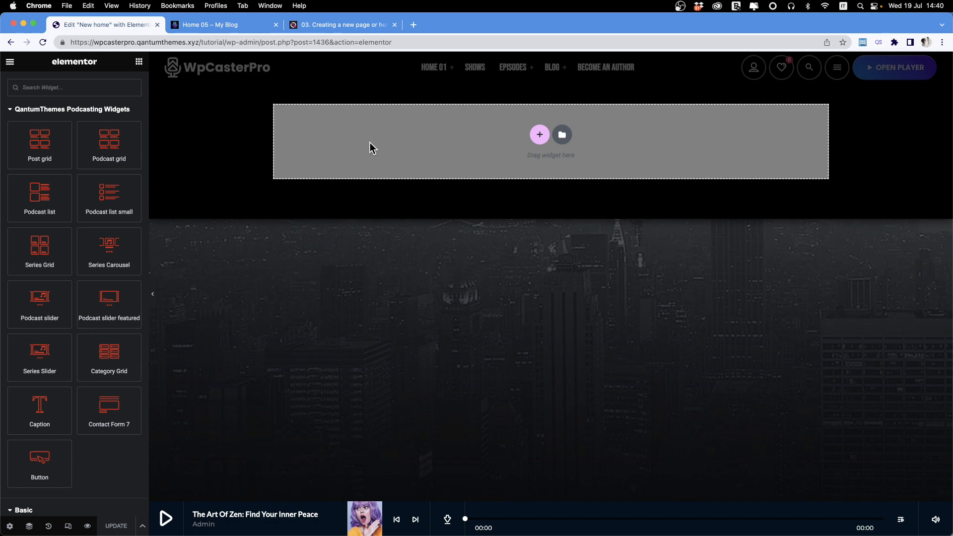
# Add a single-column section to the page and give it a minimum height of 608 px
pyautogui.click(533, 142)
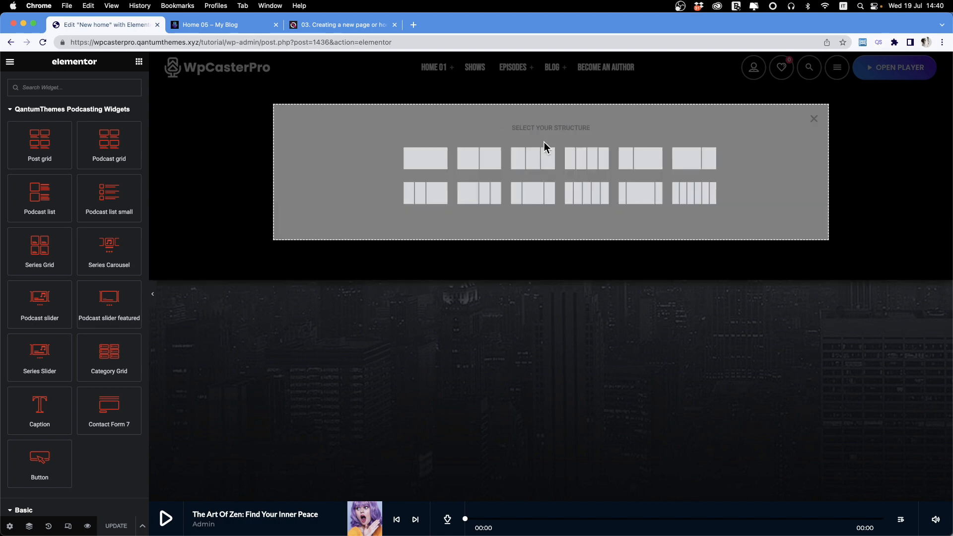
pyautogui.click(413, 157)
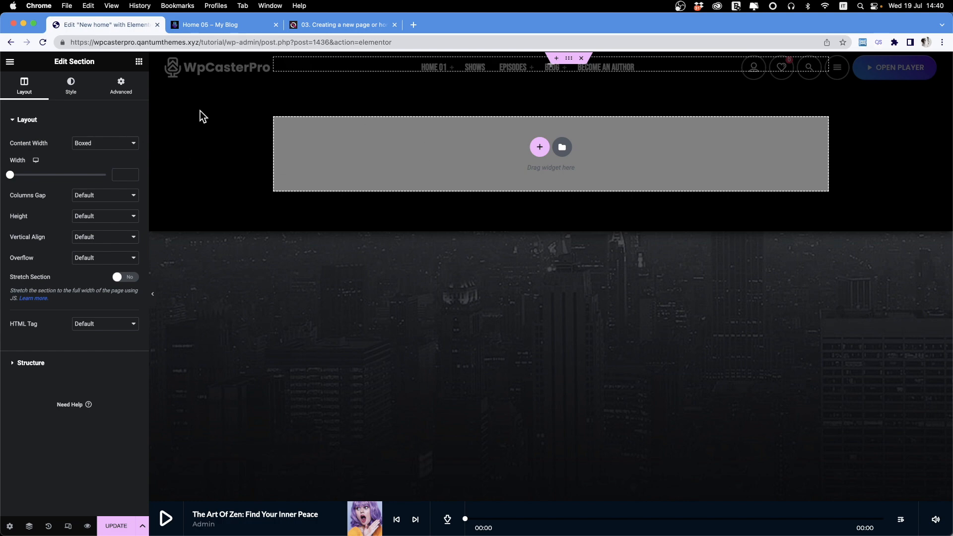
pyautogui.click(133, 97)
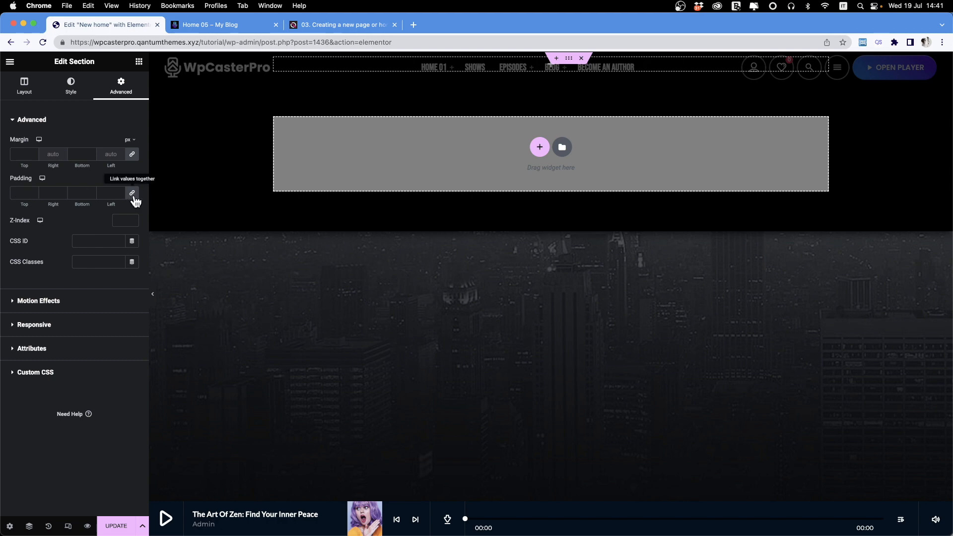
pyautogui.click(27, 91)
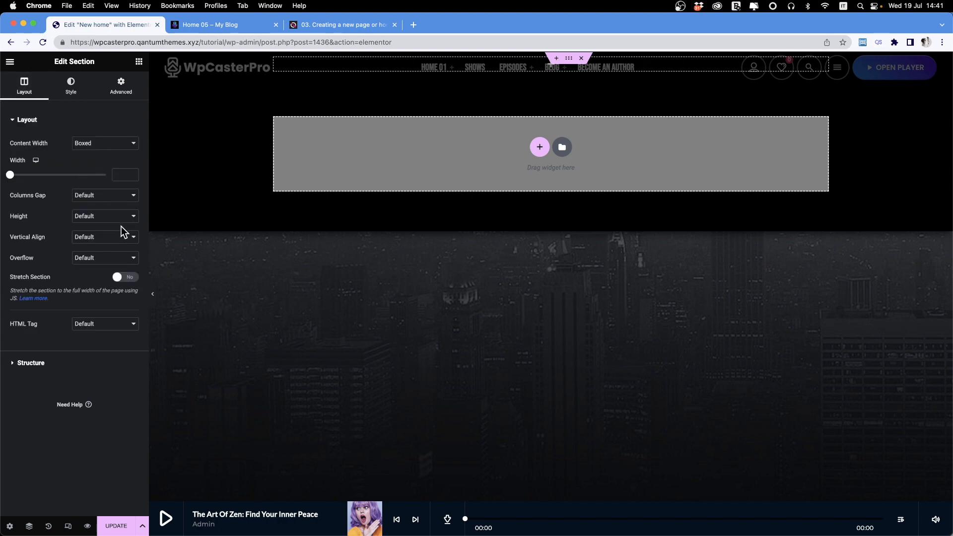
pyautogui.click(91, 222)
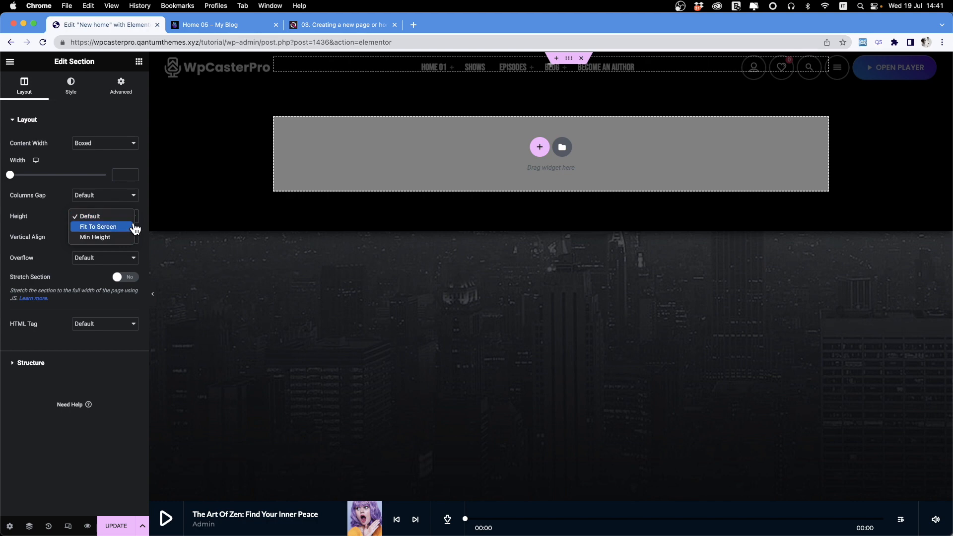
pyautogui.click(109, 242)
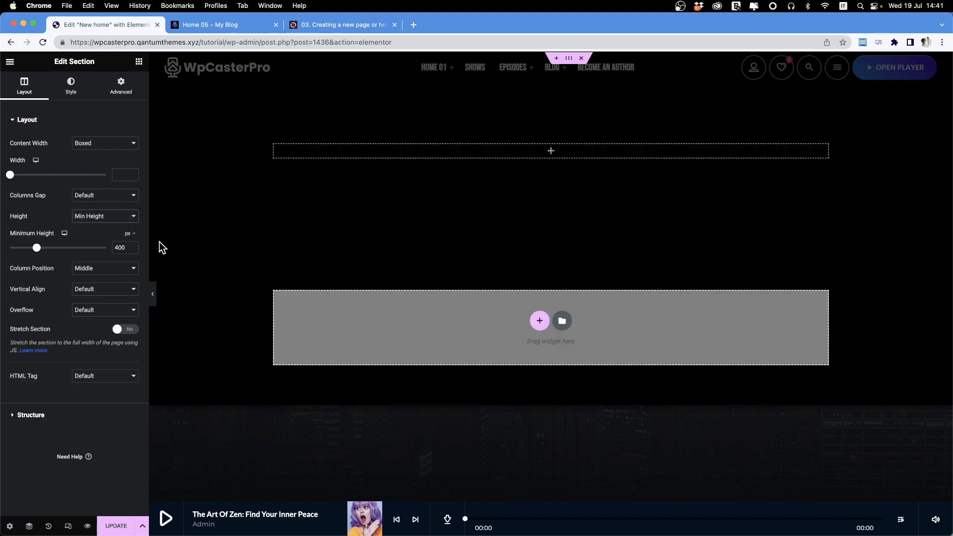
pyautogui.moveTo(38, 252); pyautogui.dragTo(50, 251)
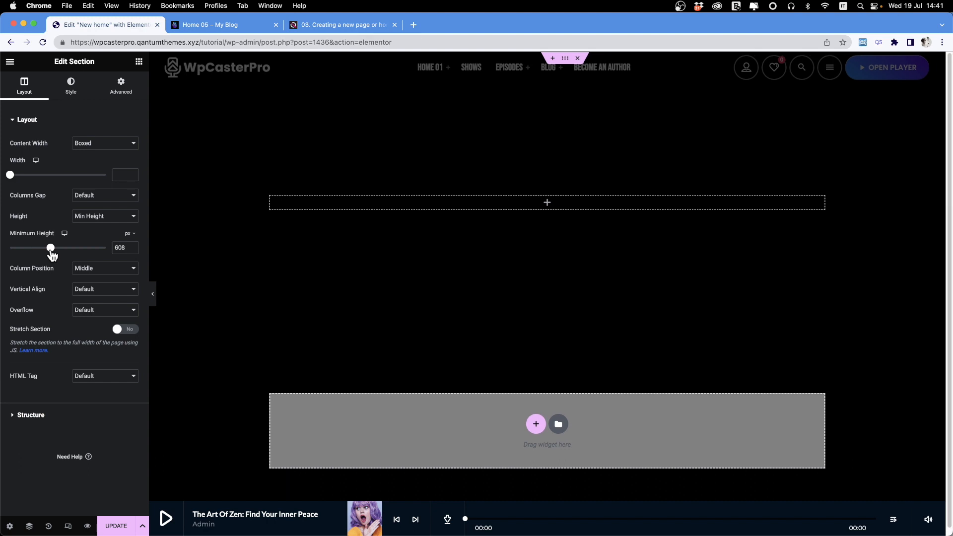
# Give the section a classic background with the image PDWS-DEMO-SERIES-BANNER-11-ART.jpg from the media library
pyautogui.click(65, 88)
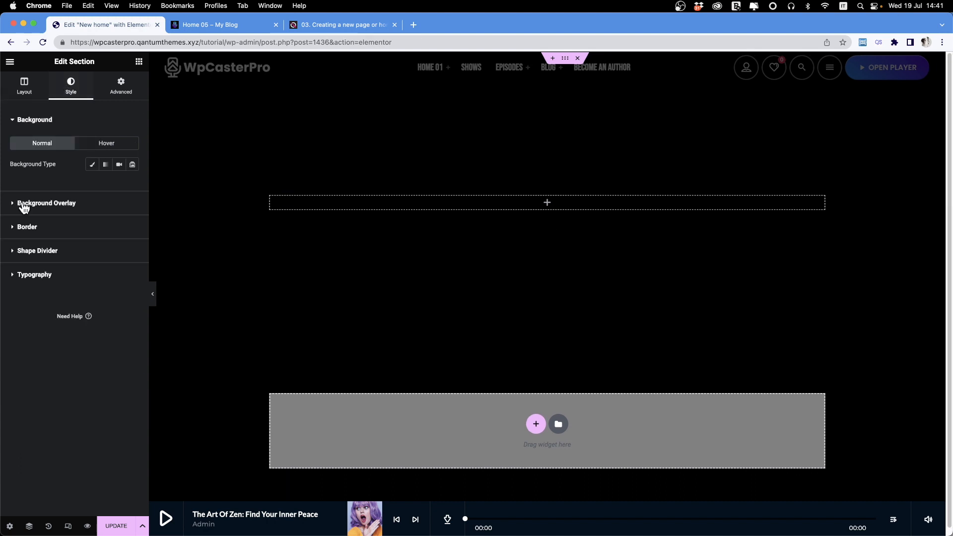
pyautogui.click(91, 166)
pyautogui.click(95, 242)
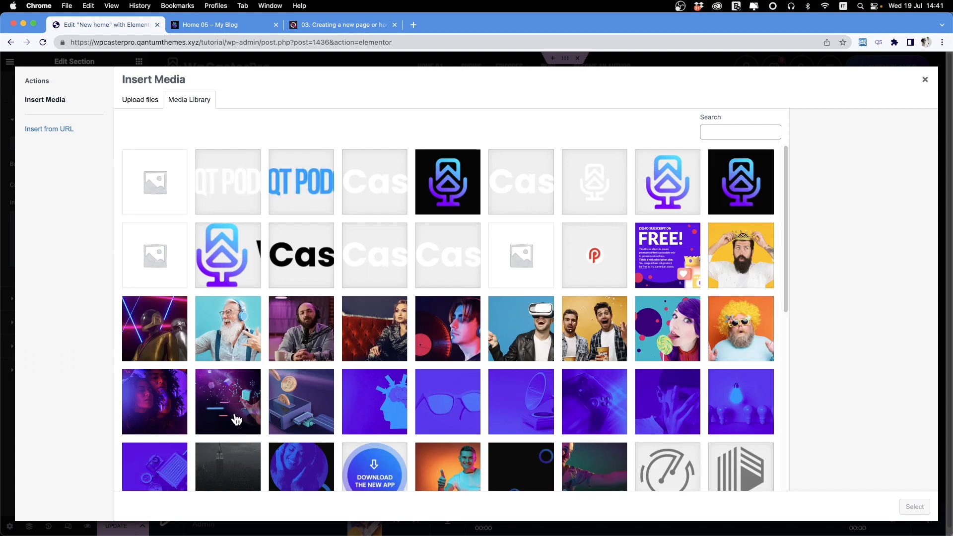
pyautogui.scroll(-1, 313, 367)
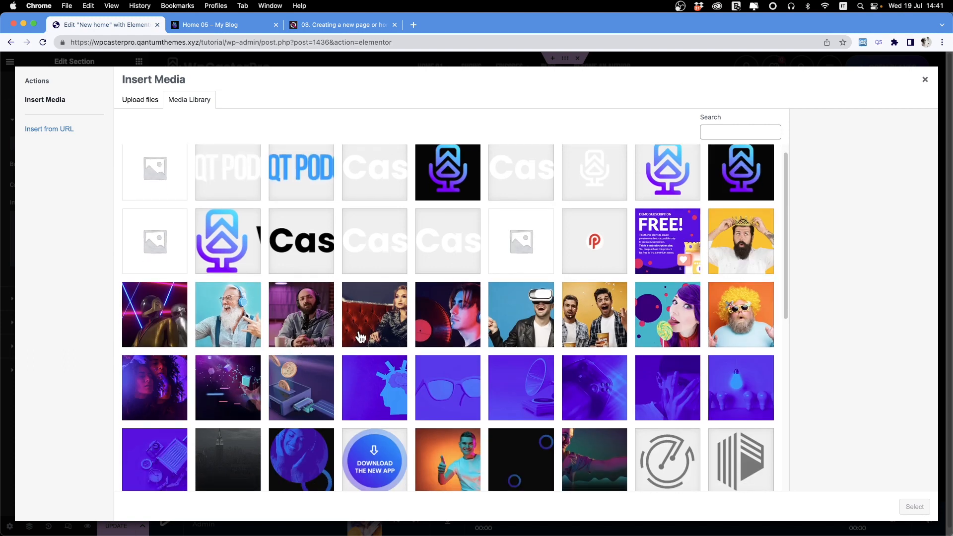
pyautogui.click(153, 410)
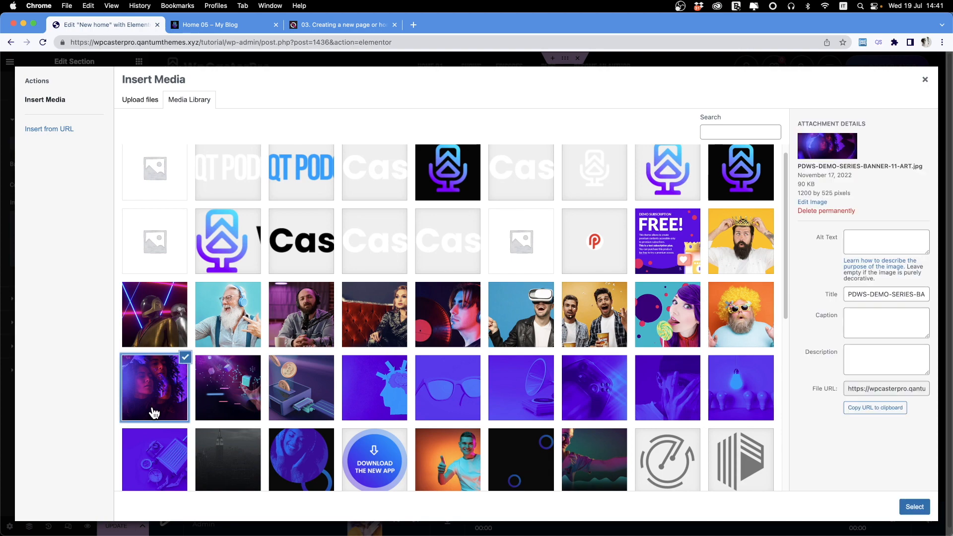
pyautogui.click(913, 507)
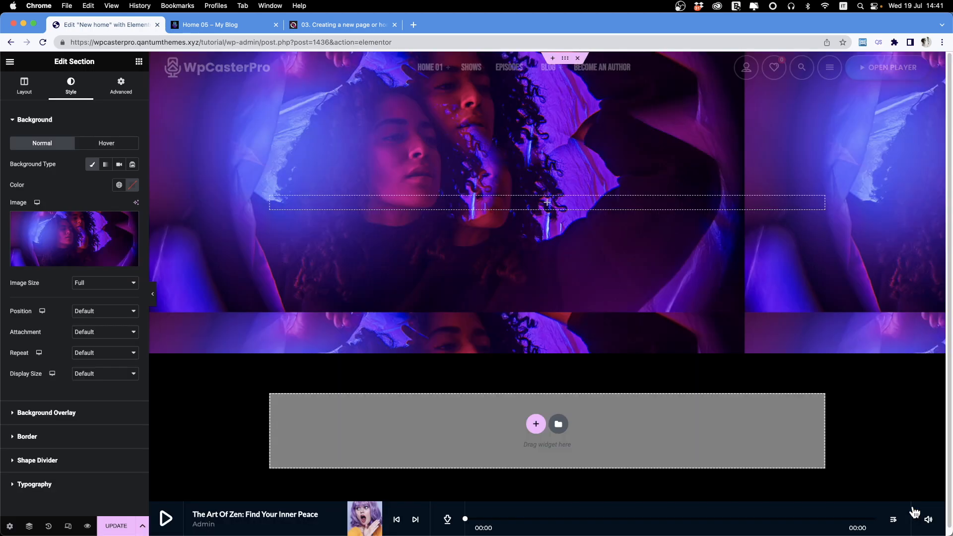
# Set the section's background image to No-repeat, Scroll attachment, Center Center position and Auto display size
pyautogui.click(95, 353)
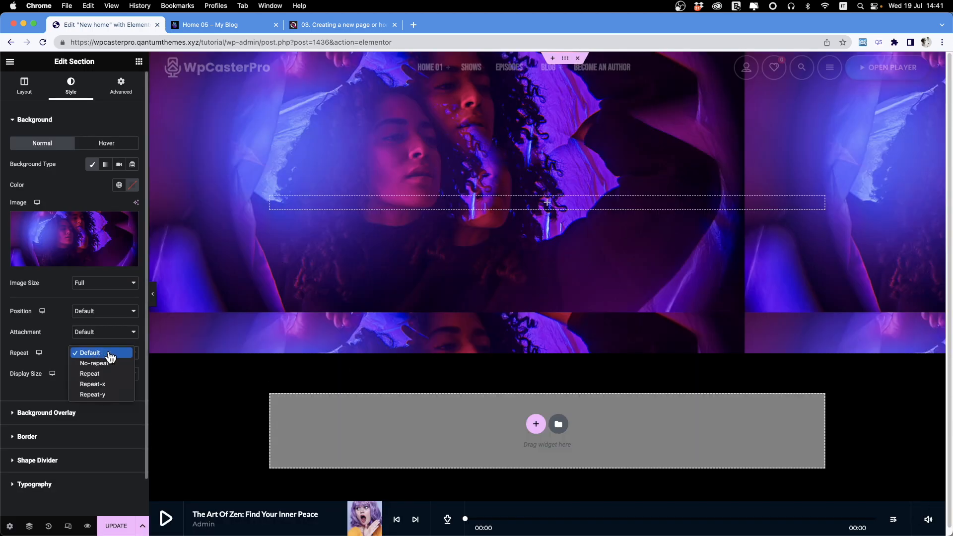
pyautogui.click(100, 363)
pyautogui.click(97, 334)
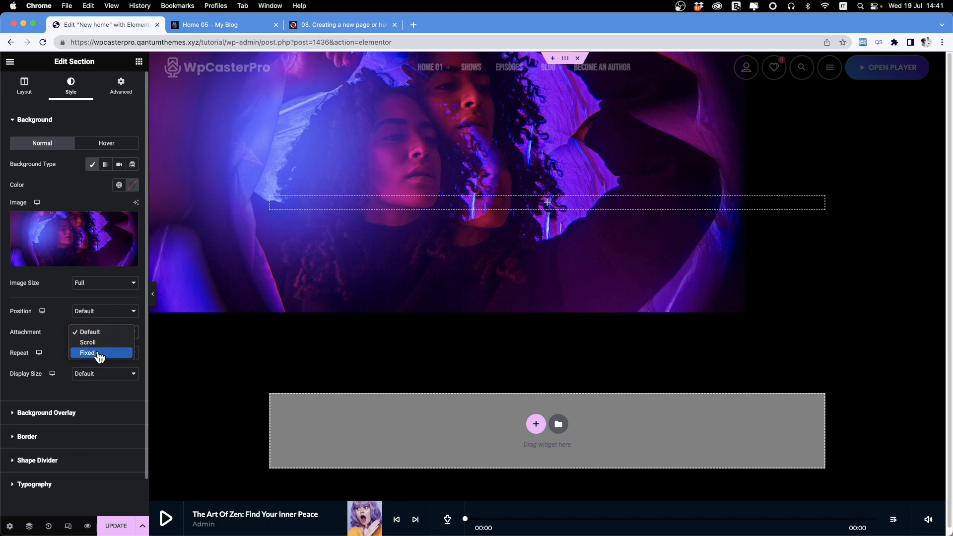
pyautogui.click(94, 342)
pyautogui.click(97, 311)
pyautogui.click(99, 322)
pyautogui.click(95, 375)
pyautogui.click(94, 384)
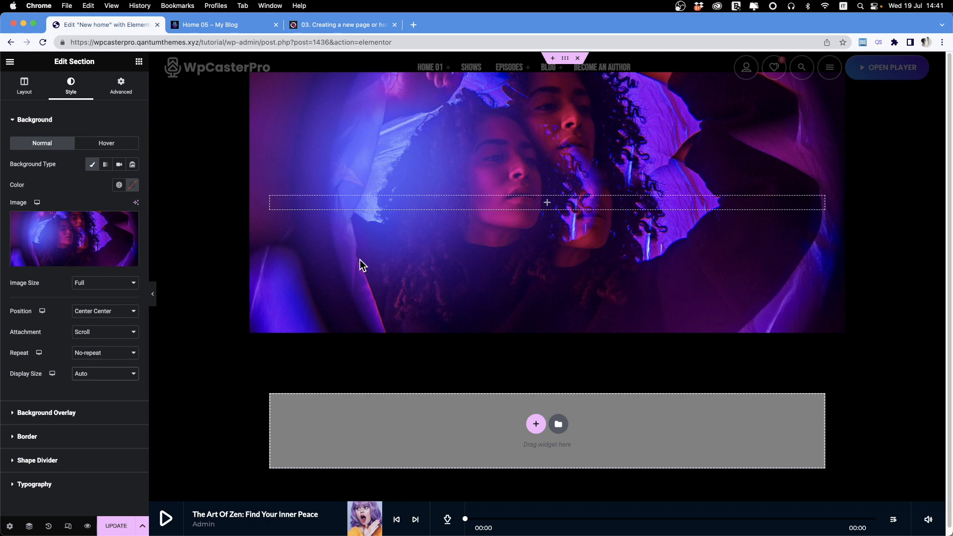
# Set the section's content width to Full Width and its background display size to Cover
pyautogui.click(35, 94)
pyautogui.click(79, 143)
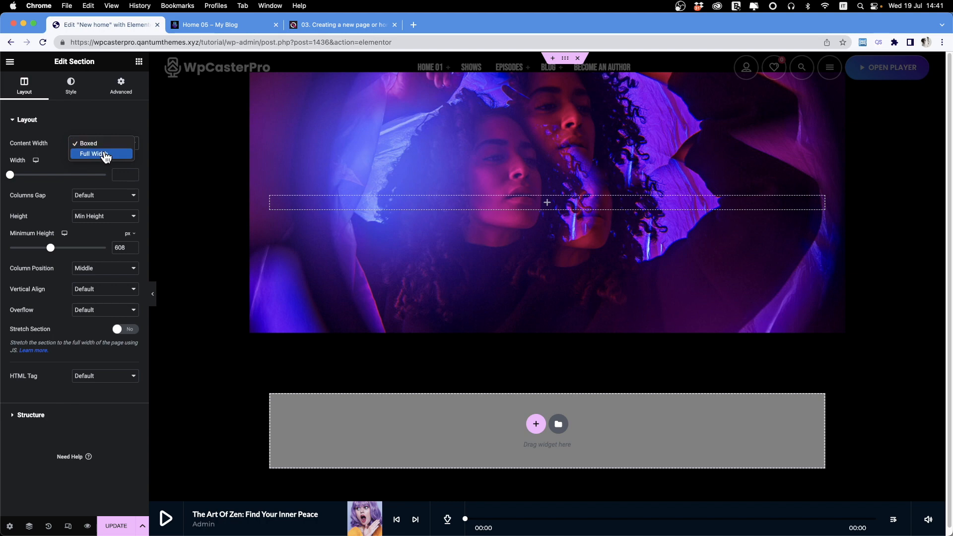
pyautogui.click(104, 152)
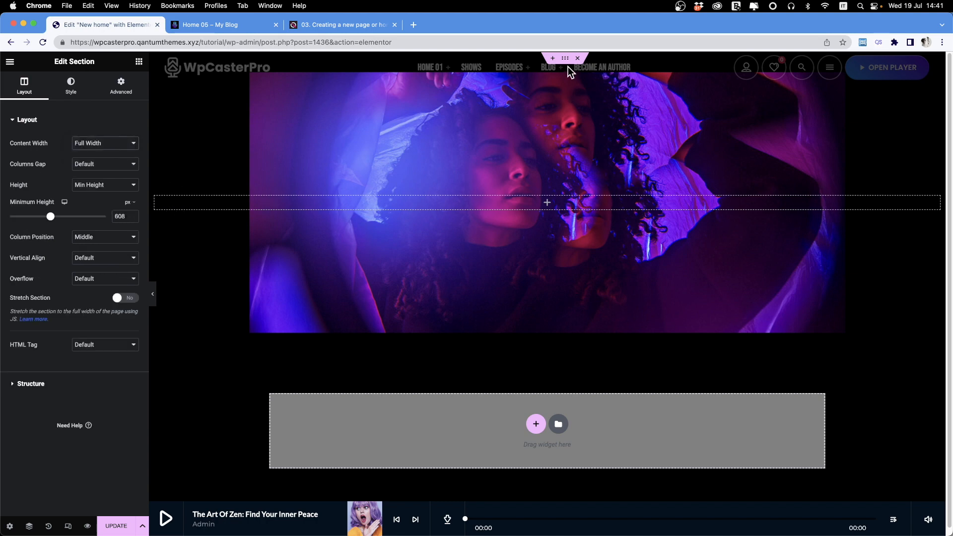
pyautogui.click(71, 85)
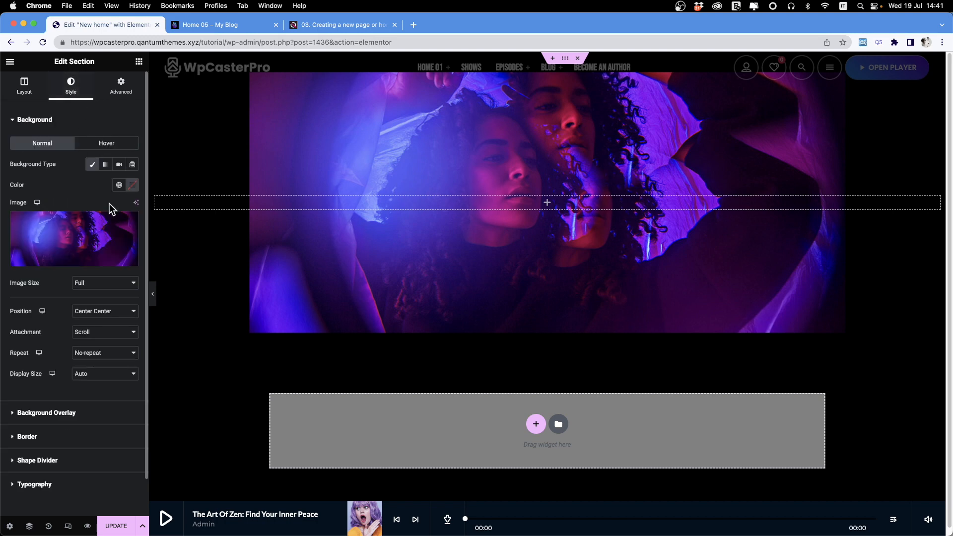
pyautogui.click(78, 374)
pyautogui.click(103, 386)
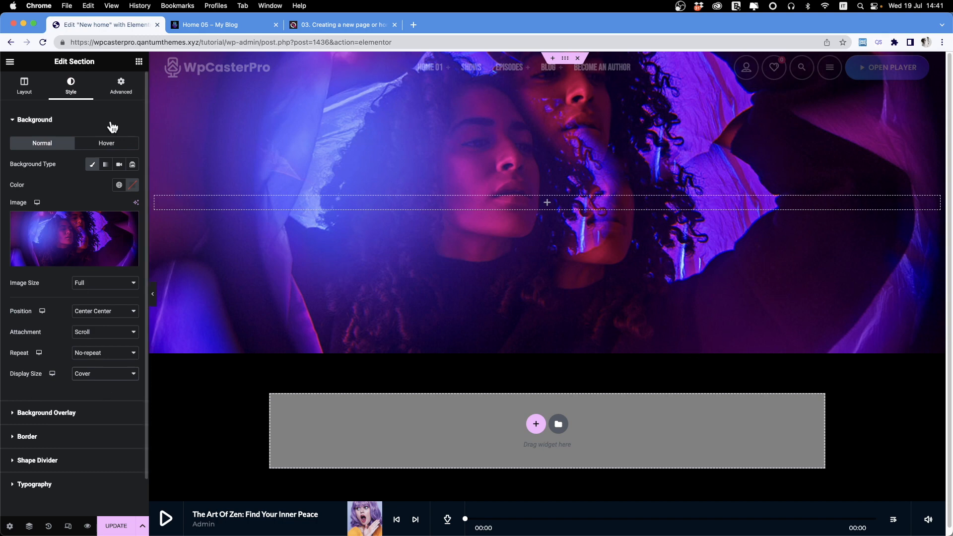
# Search the widgets for "ima" and place an Image widget in the section's column
pyautogui.click(139, 62)
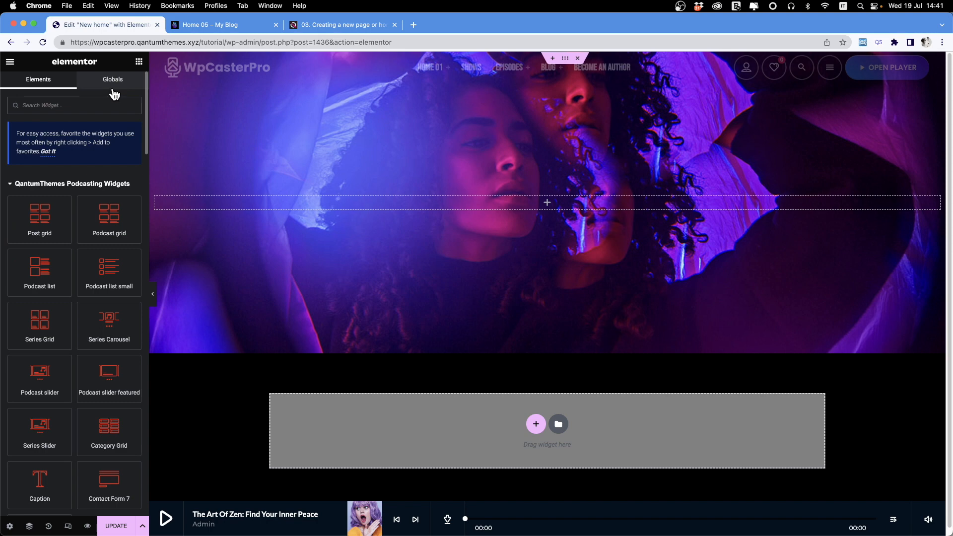
pyautogui.write('ima')
pyautogui.moveTo(70, 203); pyautogui.dragTo(526, 198)
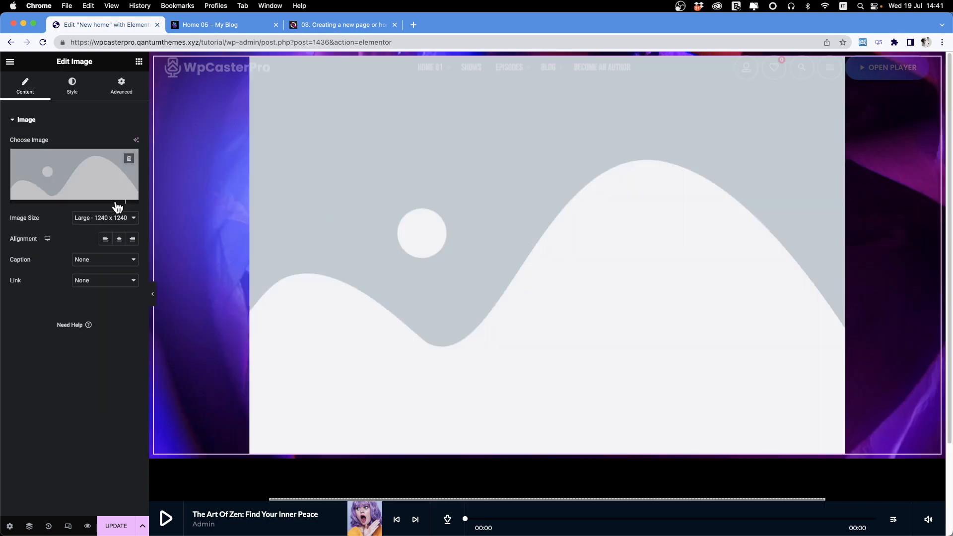
# Compare the logo files in the media library and use Logo-WpCasterPro-grad.png for the Image widget
pyautogui.click(63, 171)
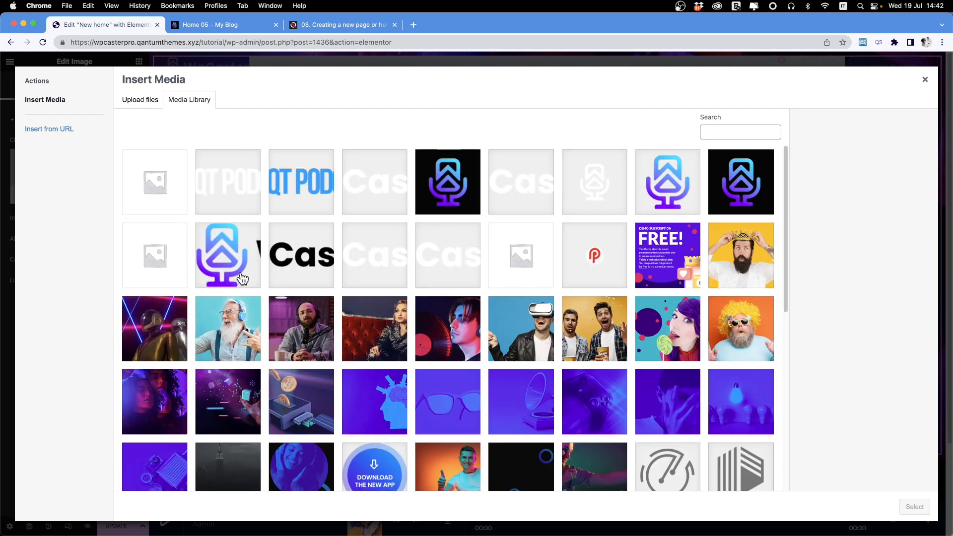
pyautogui.click(375, 268)
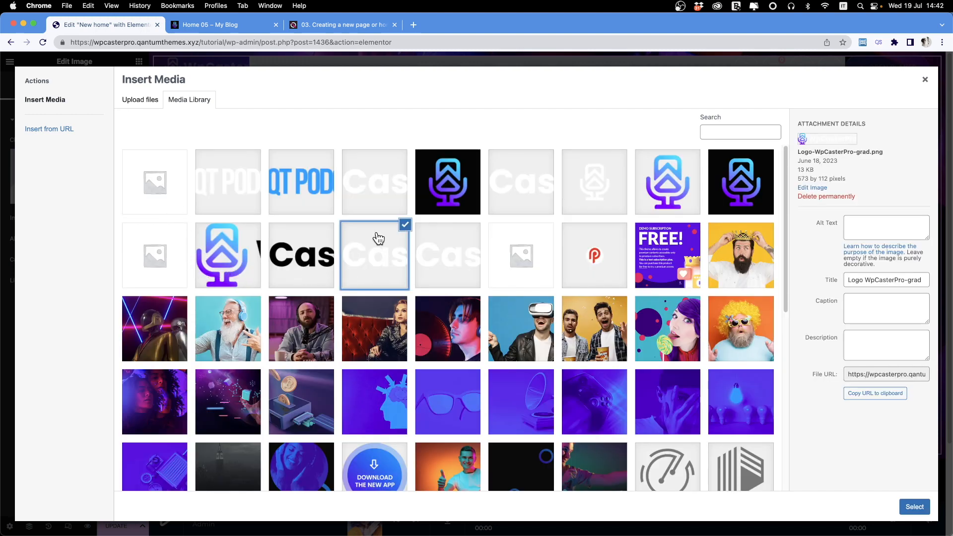
pyautogui.click(380, 193)
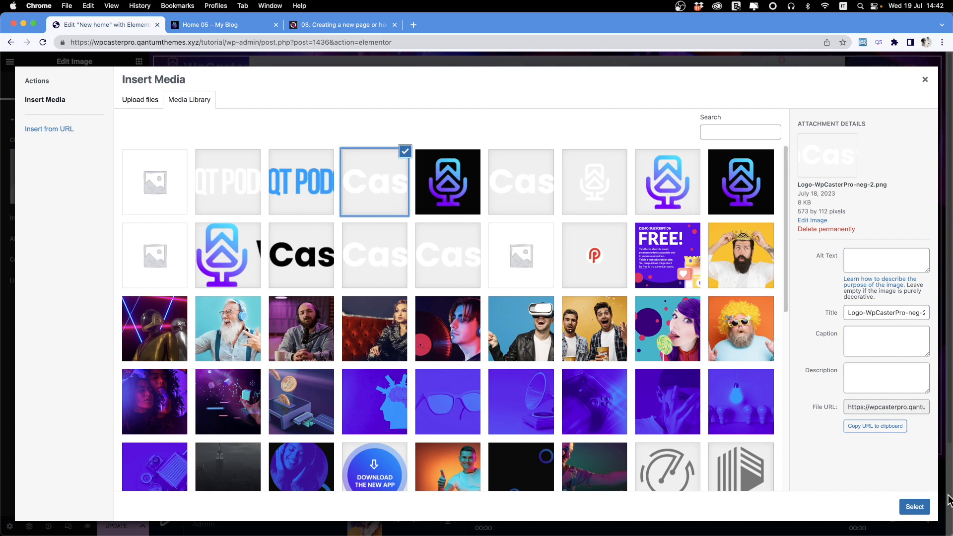
pyautogui.click(518, 188)
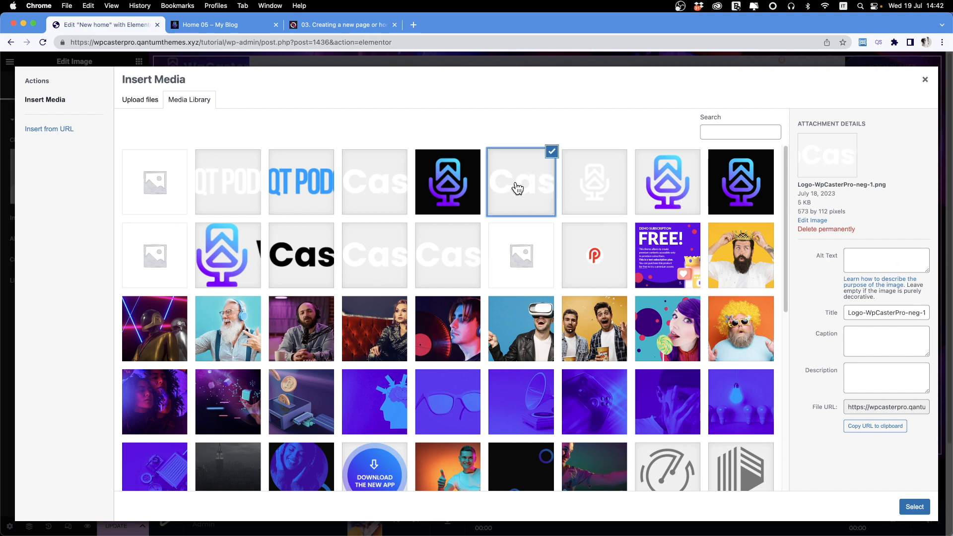
pyautogui.click(393, 260)
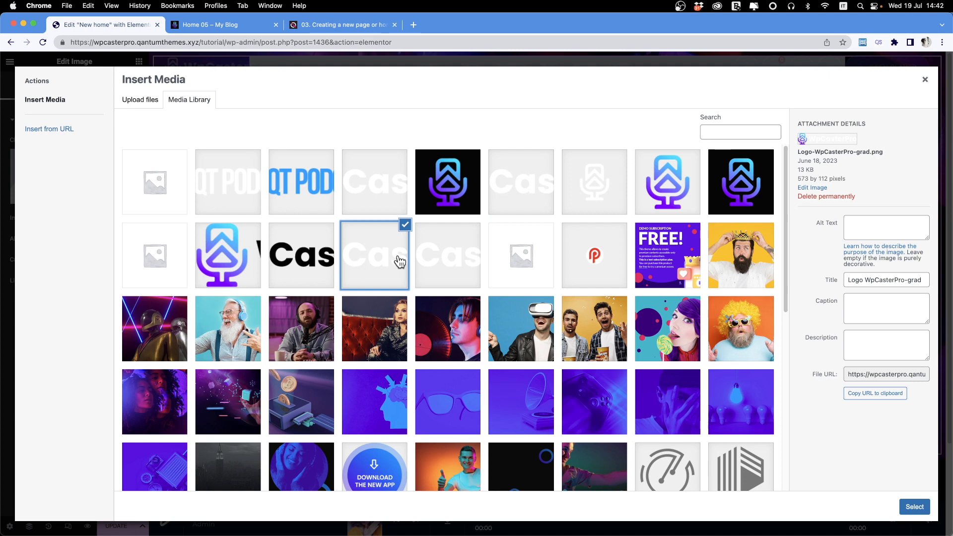
pyautogui.click(913, 507)
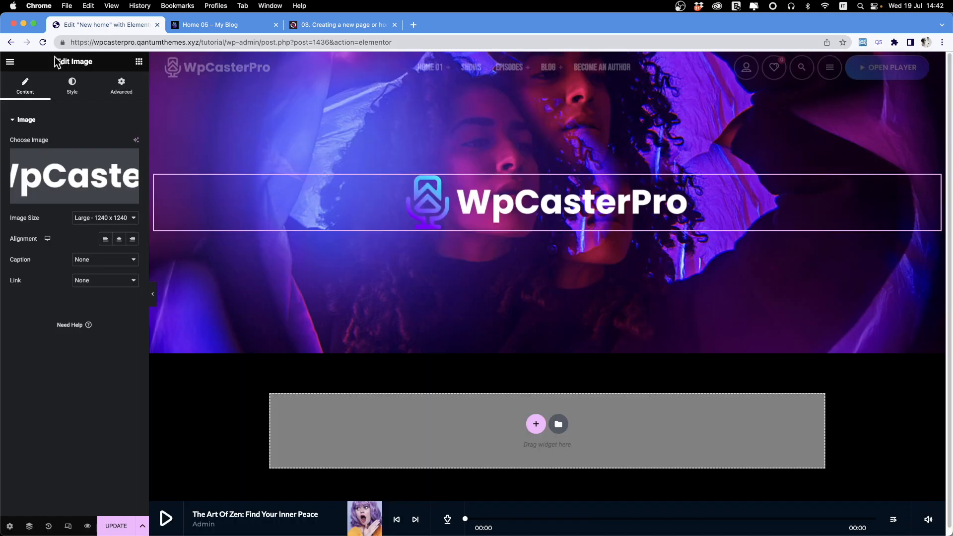
# Add a QantumThemes Button widget below the logo in the hero section and set its alignment to Center
pyautogui.click(139, 62)
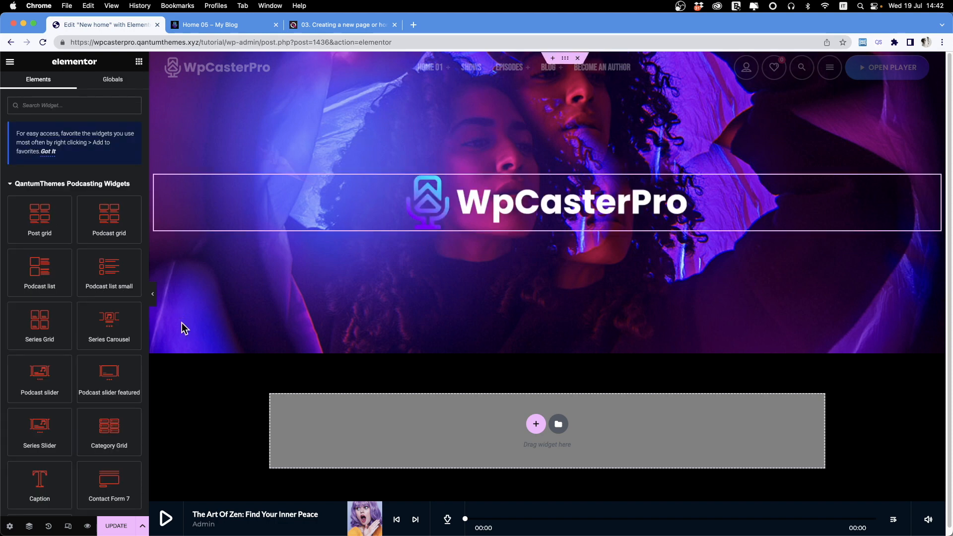
pyautogui.scroll(-3, 120, 306)
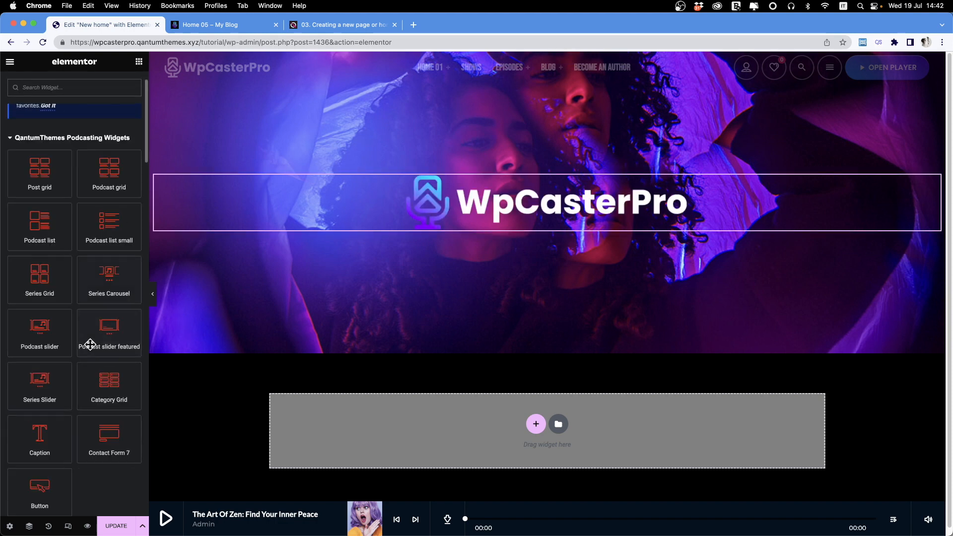
pyautogui.moveTo(31, 467); pyautogui.dragTo(543, 213)
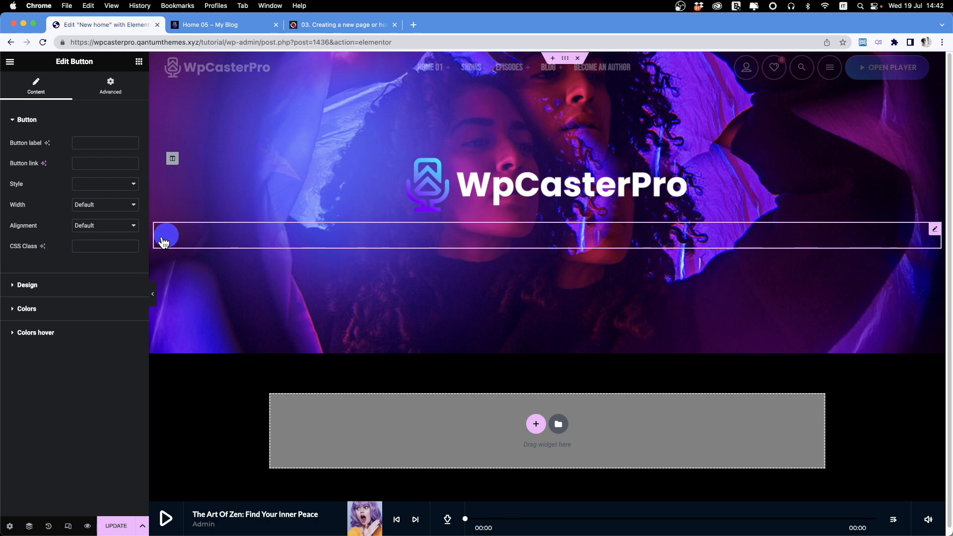
pyautogui.click(100, 224)
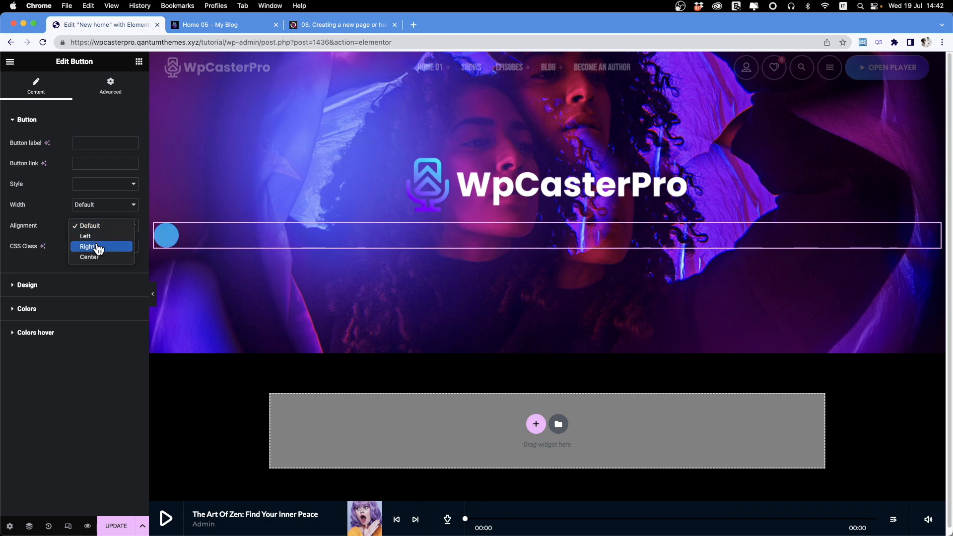
pyautogui.click(100, 259)
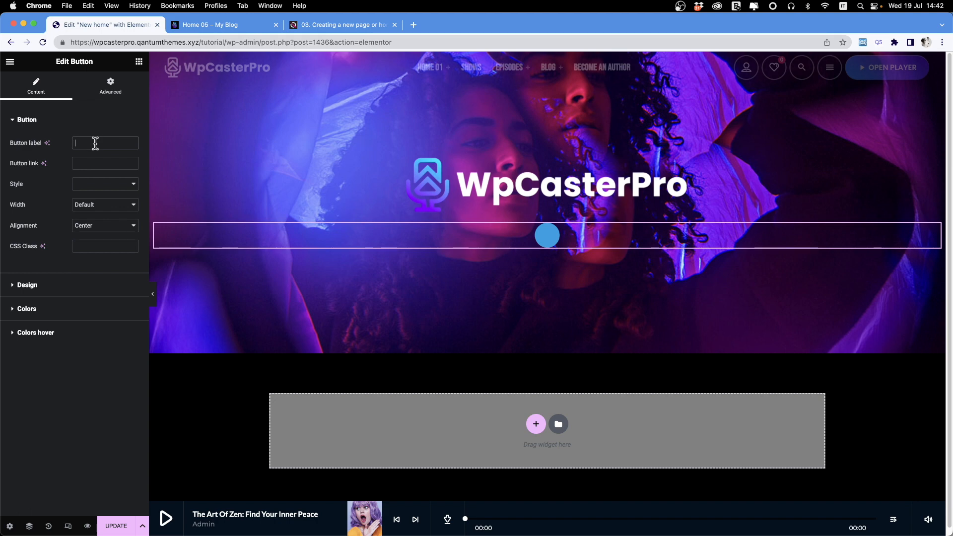
# Label the hero button "GO PREMIUM", set its link to "#" and give it the Primary style
pyautogui.write('ONE')
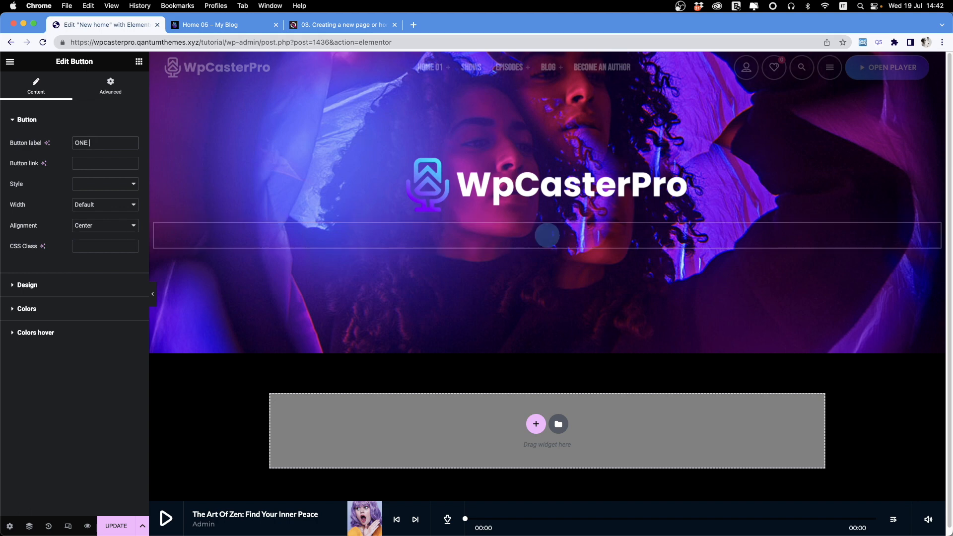
pyautogui.write(' WEEK FREE ACCESS')
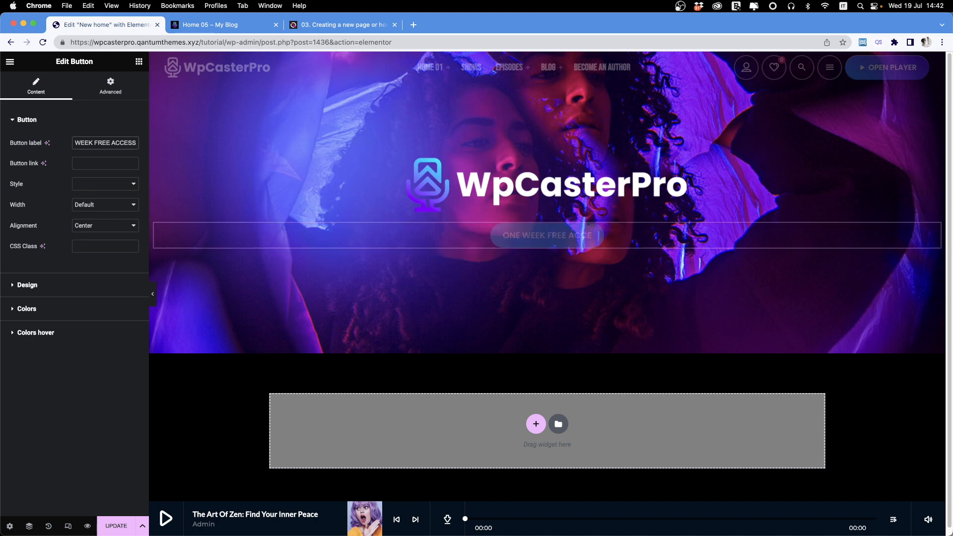
pyautogui.press('super+a')
pyautogui.write('GO PREMIUM')
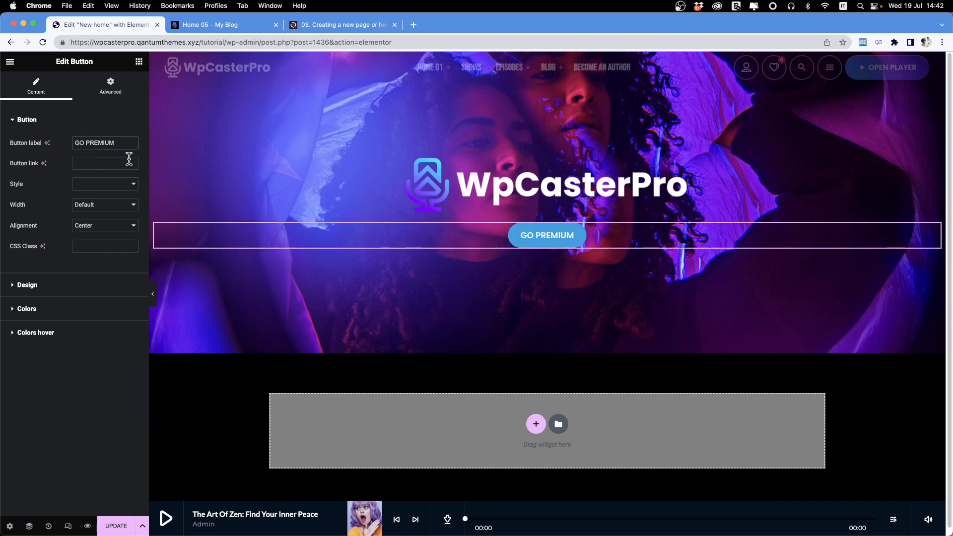
pyautogui.write('#')
pyautogui.click(110, 184)
pyautogui.click(112, 195)
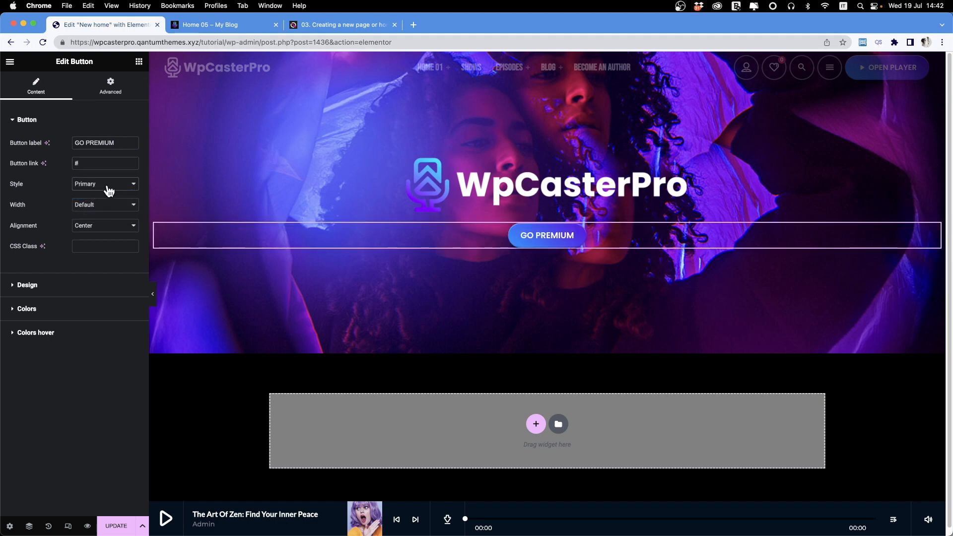
# Set the GO PREMIUM button's size to 24 and its border-radius to 82
pyautogui.click(43, 286)
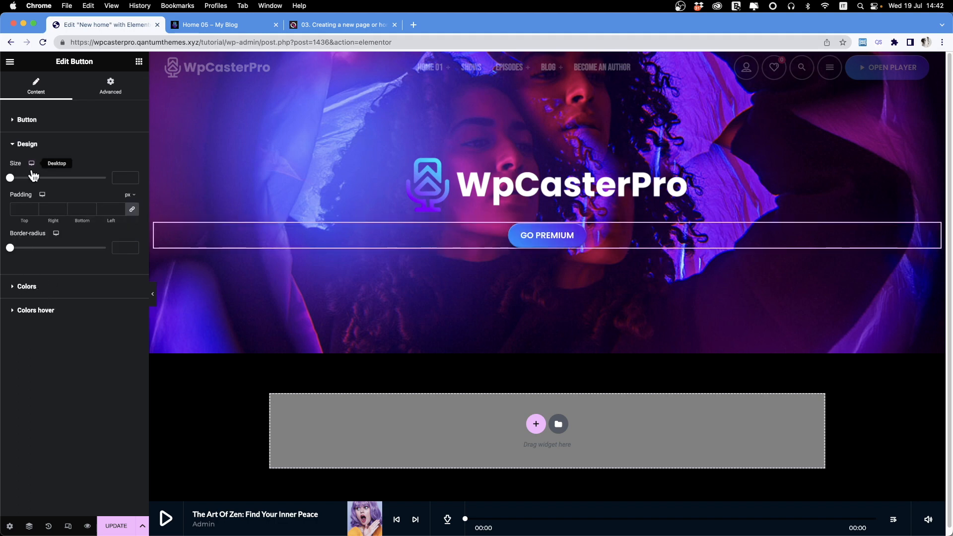
pyautogui.moveTo(10, 178); pyautogui.dragTo(29, 178)
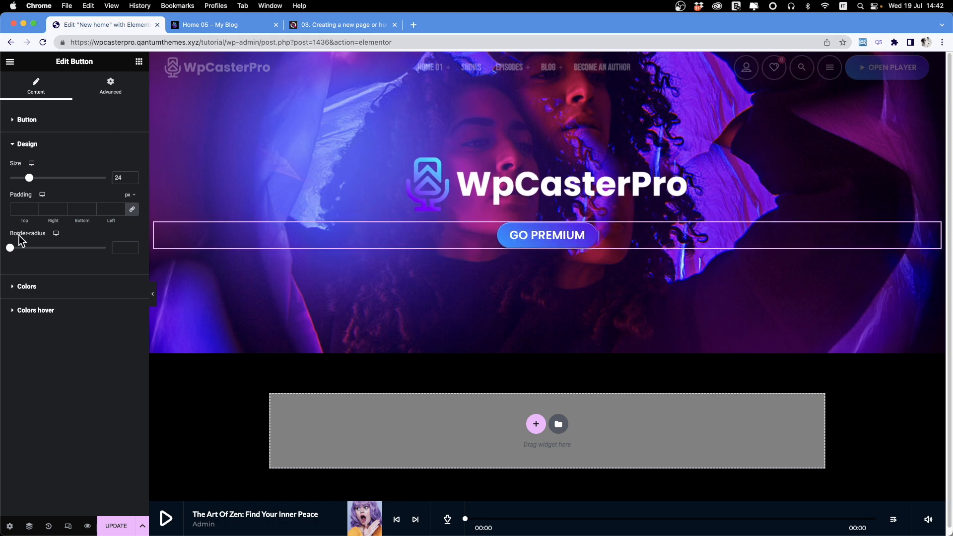
pyautogui.moveTo(12, 253); pyautogui.dragTo(38, 257)
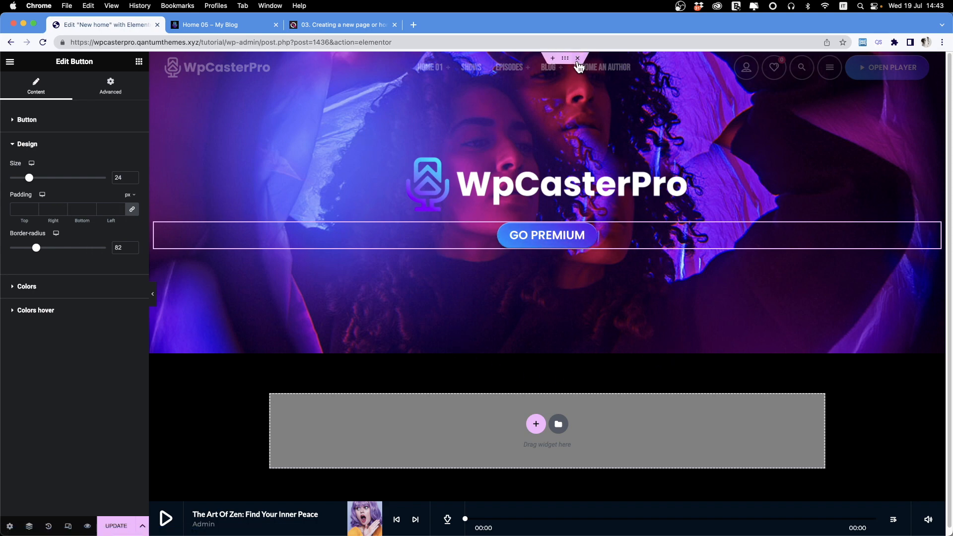
# Add a new single-column section below the hero section
pyautogui.scroll(-1, 575, 263)
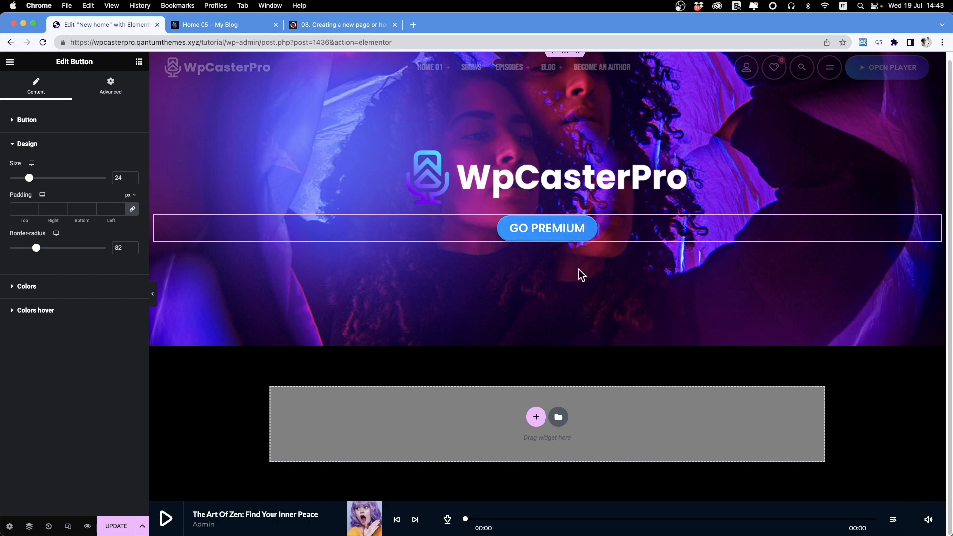
pyautogui.click(536, 418)
pyautogui.scroll(-3, 515, 338)
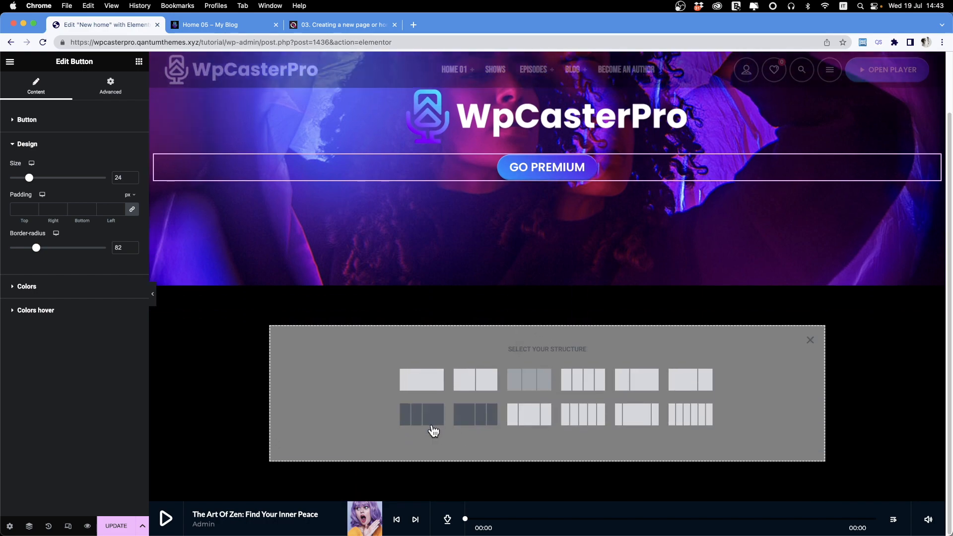
pyautogui.click(422, 380)
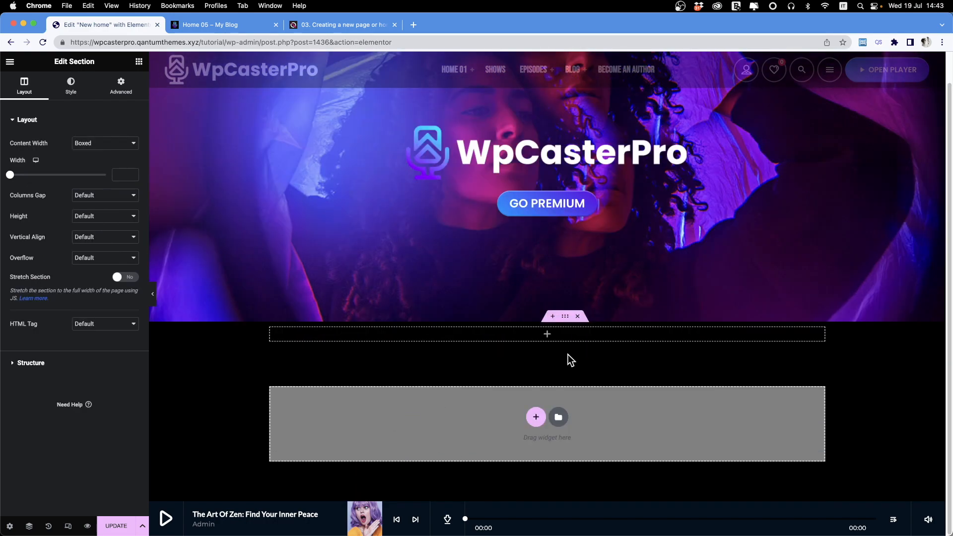
# Place a Podcast slider widget in the new section below the hero
pyautogui.click(138, 61)
pyautogui.scroll(-5, 101, 273)
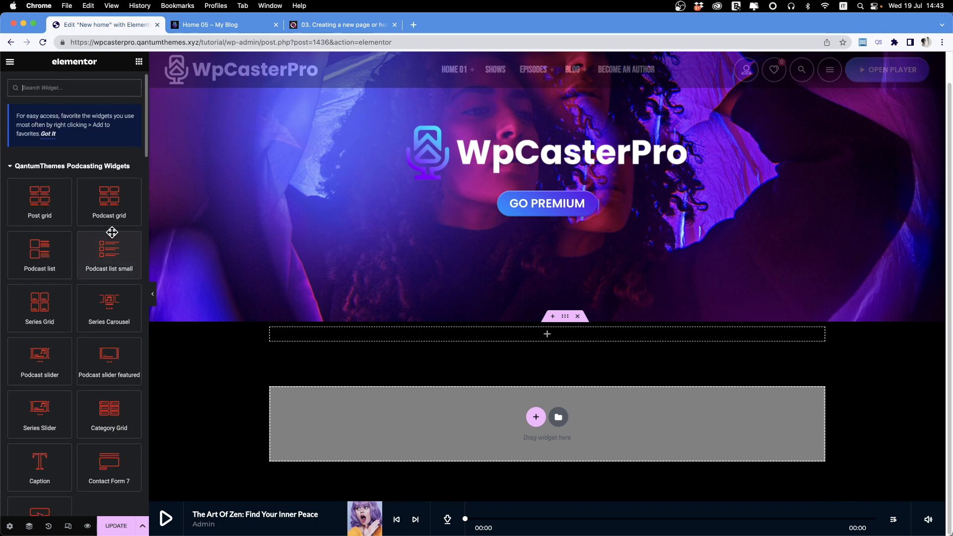
pyautogui.scroll(3, 109, 233)
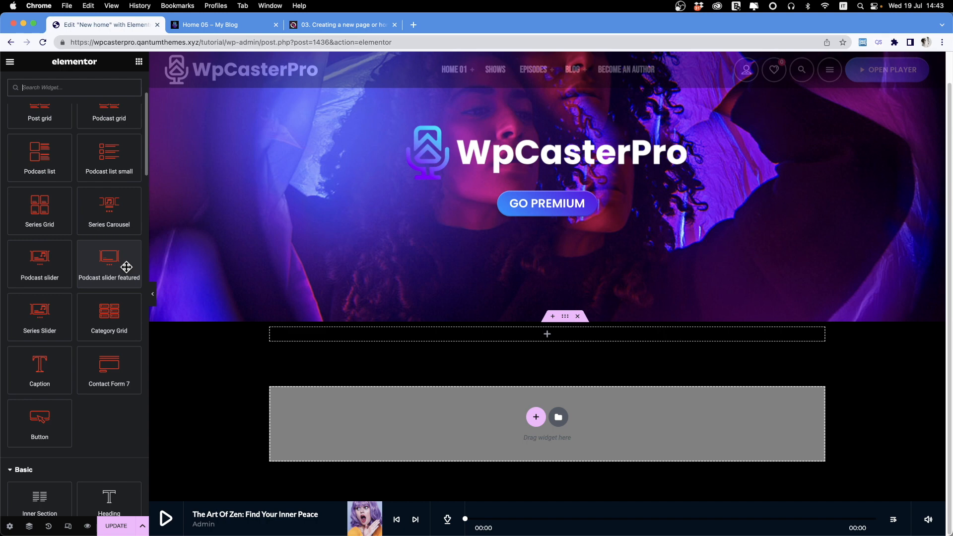
pyautogui.scroll(1, 125, 259)
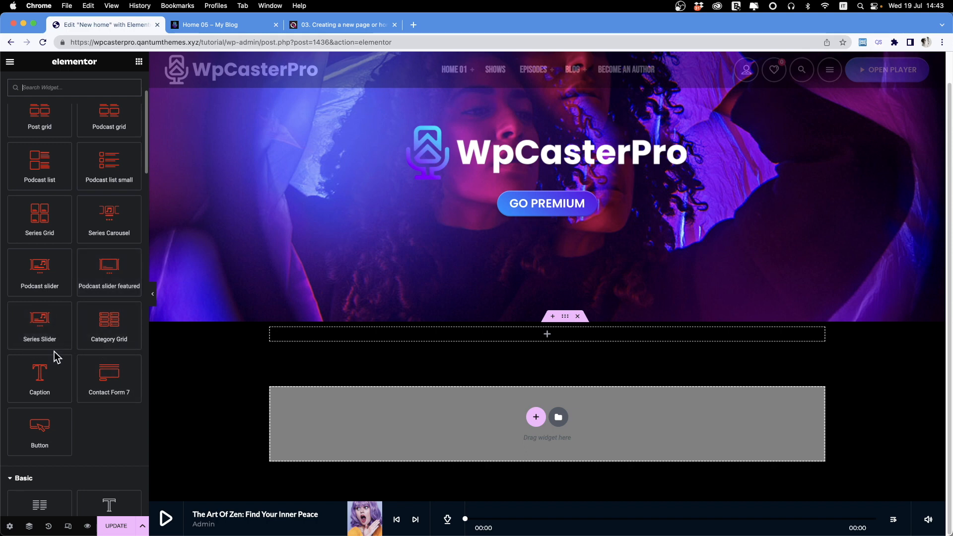
pyautogui.moveTo(35, 271); pyautogui.dragTo(398, 330)
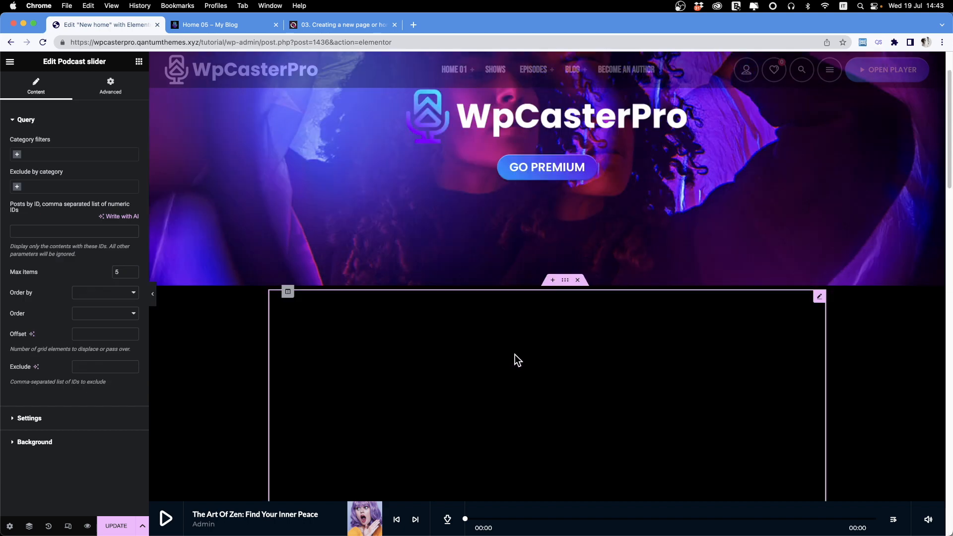
pyautogui.scroll(-2, 521, 349)
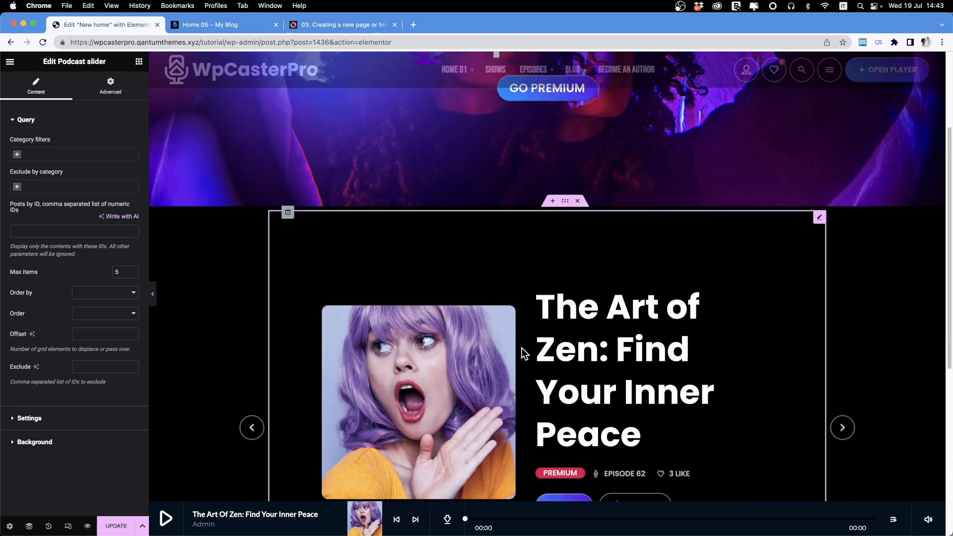
# Set the podcast slider section's content width to Full Width
pyautogui.click(565, 200)
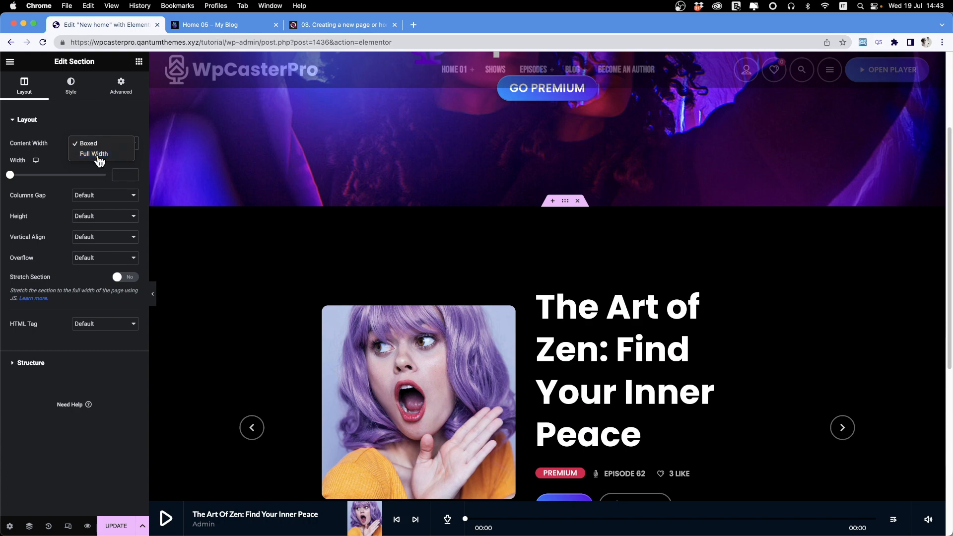
pyautogui.click(99, 154)
pyautogui.scroll(-3, 516, 273)
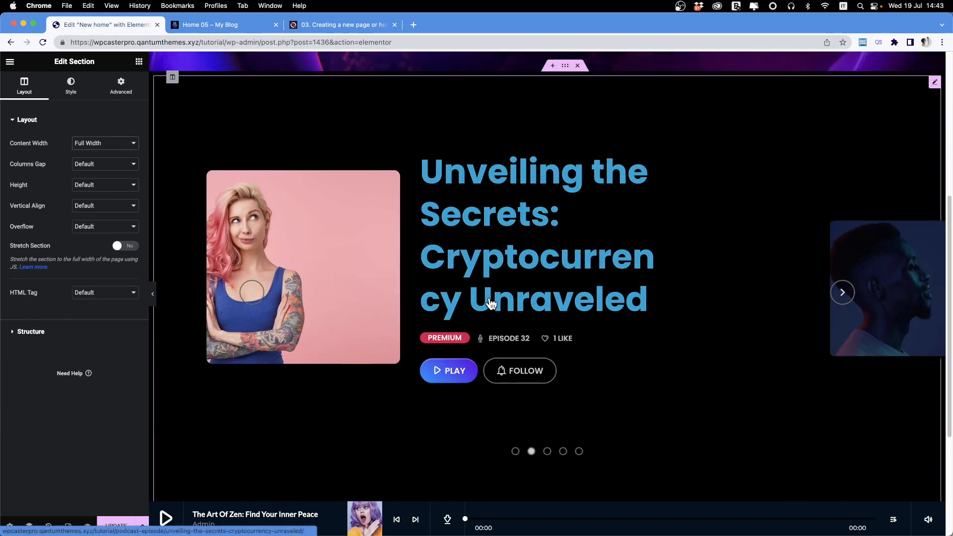
# Edit the Podcast slider widget's settings and reduce its top padding to 144
pyautogui.click(37, 333)
pyautogui.rightClick(599, 205)
pyautogui.click(649, 211)
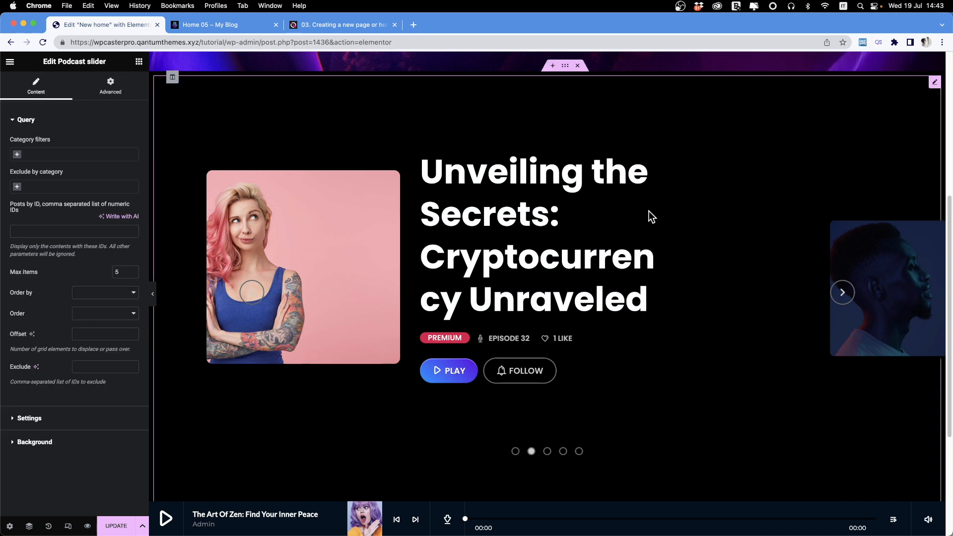
pyautogui.click(39, 418)
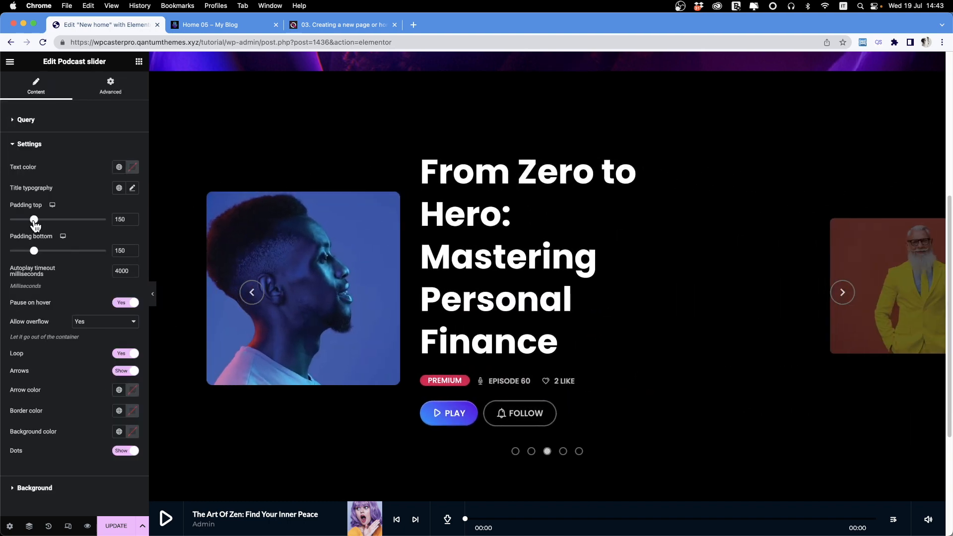
pyautogui.moveTo(37, 223); pyautogui.dragTo(32, 222)
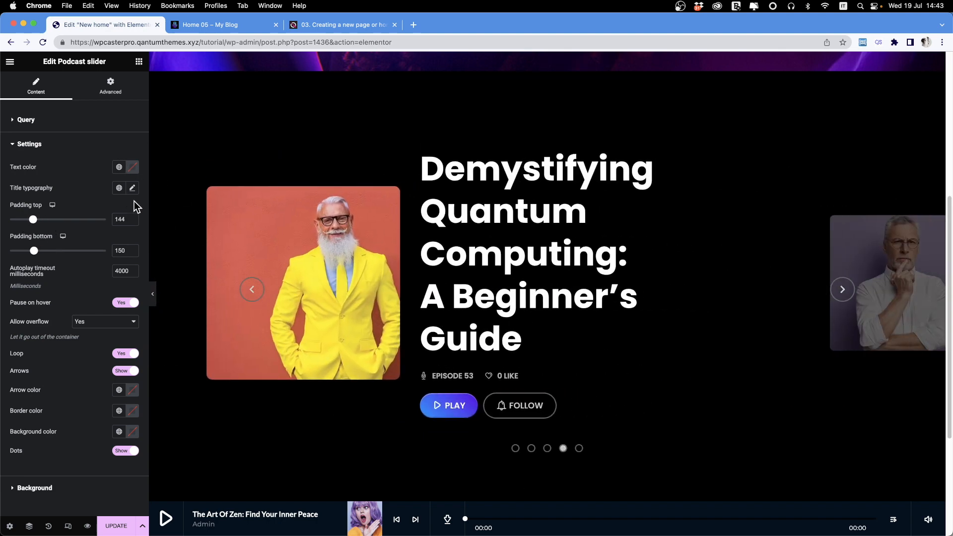
# Change the podcast slider's text color to light blue #01C7FF
pyautogui.click(133, 167)
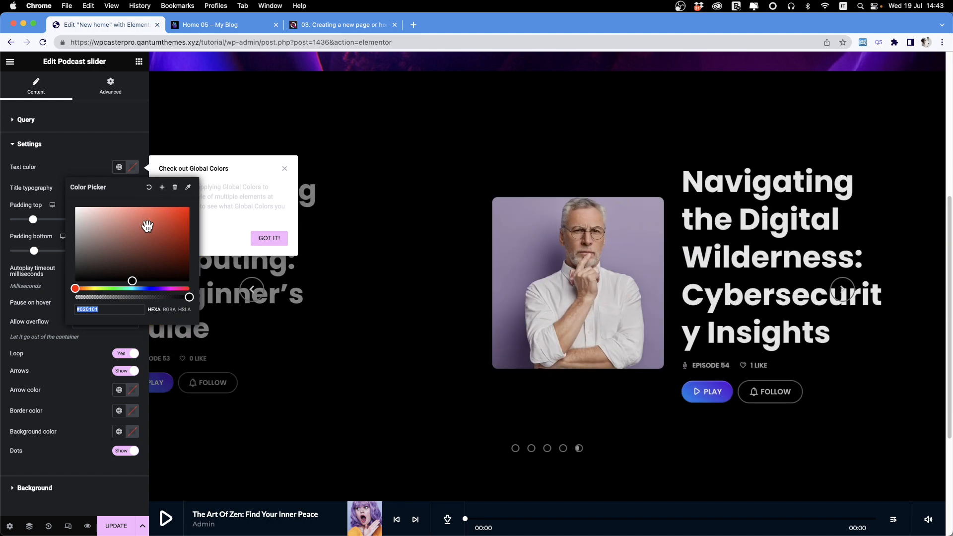
pyautogui.moveTo(170, 226); pyautogui.dragTo(117, 230)
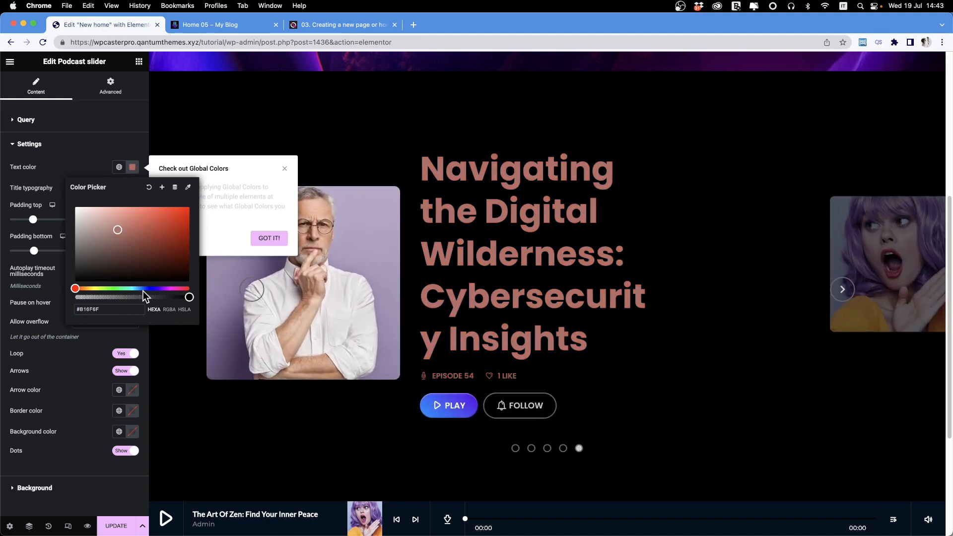
pyautogui.moveTo(143, 289); pyautogui.dragTo(137, 288)
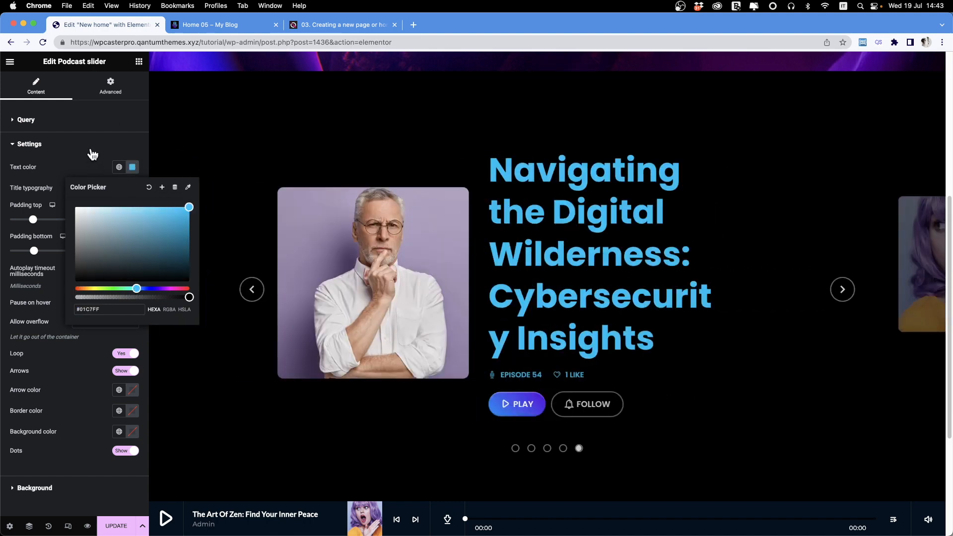
# Try setting the podcast slider's Allow overflow option to No
pyautogui.click(89, 147)
pyautogui.click(89, 158)
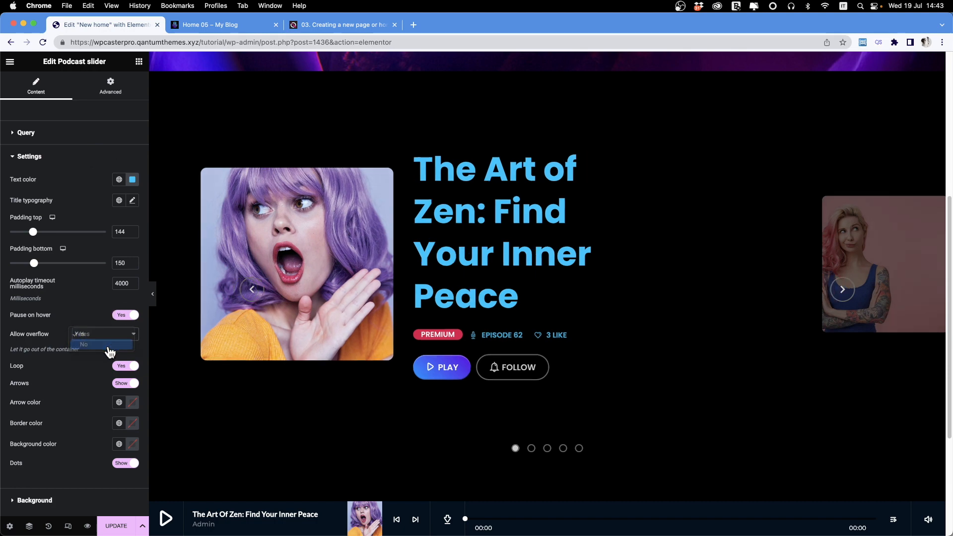
pyautogui.click(114, 345)
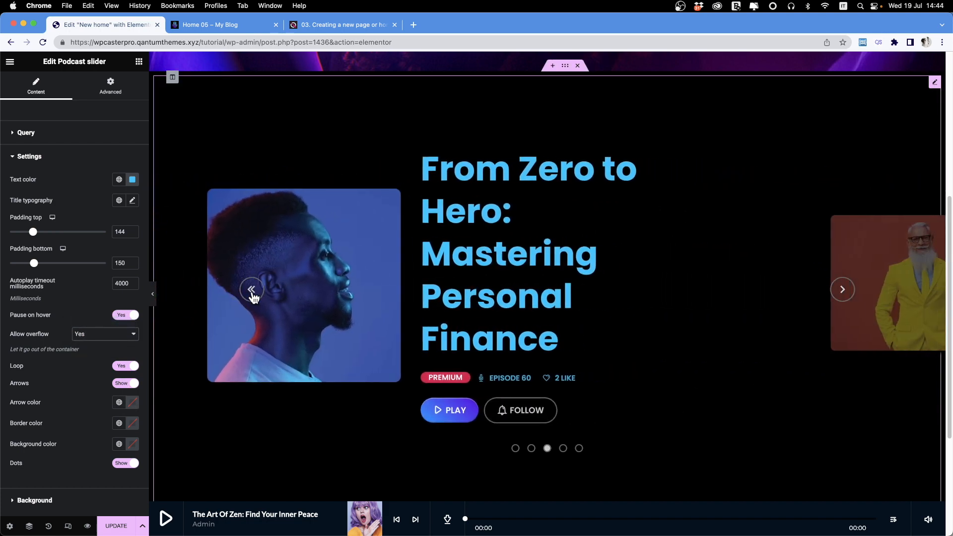
# Set the podcast slider's arrow color to white and its border color to light blue #5DE8FF
pyautogui.click(133, 408)
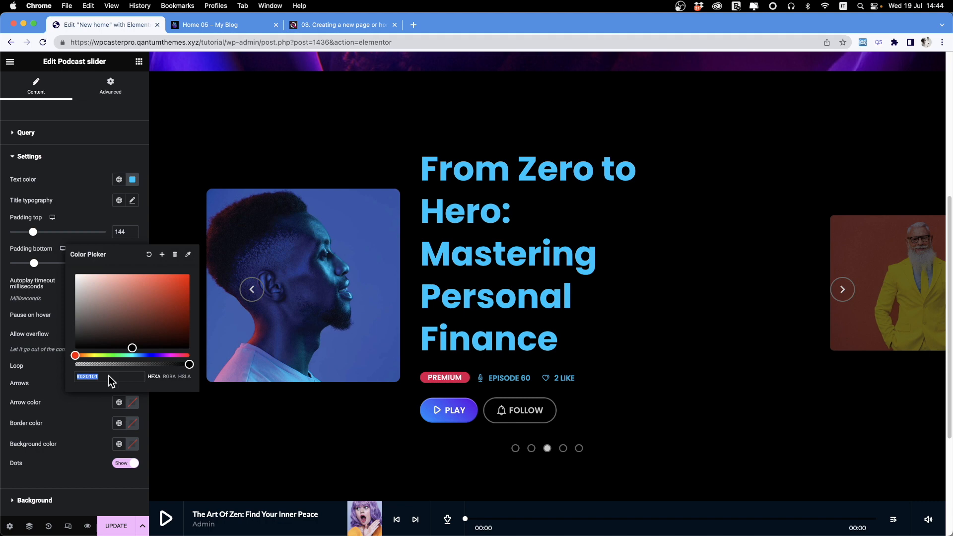
pyautogui.click(37, 306)
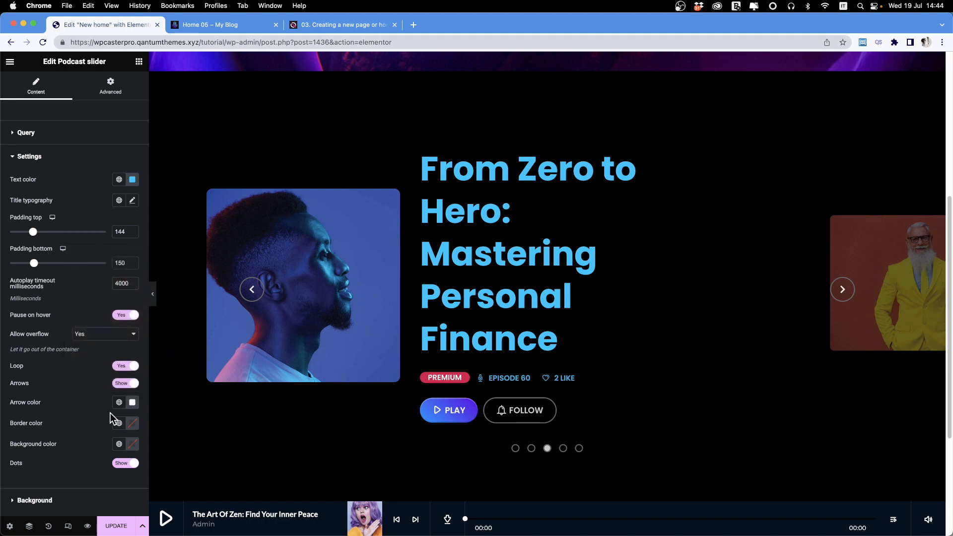
pyautogui.click(132, 403)
pyautogui.write('#5DE8FF')
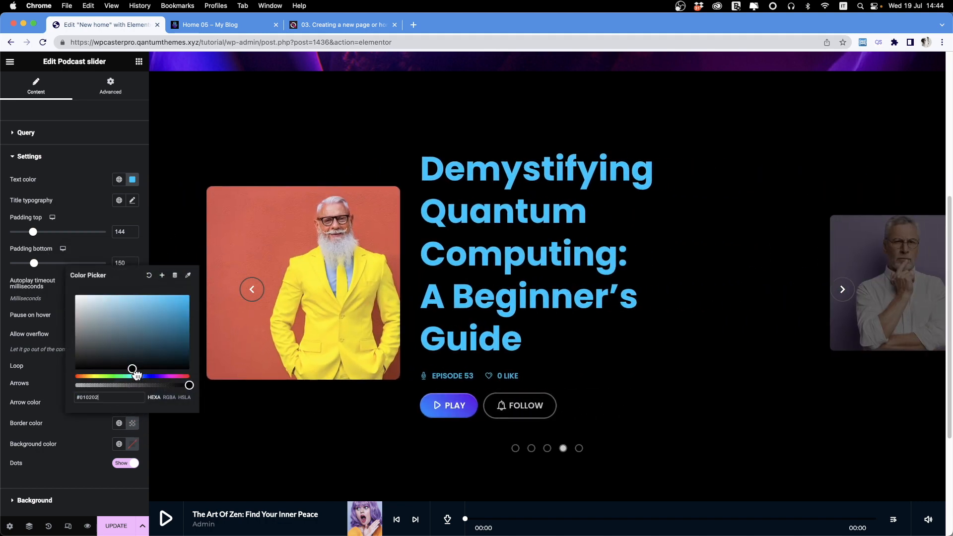
pyautogui.click(146, 243)
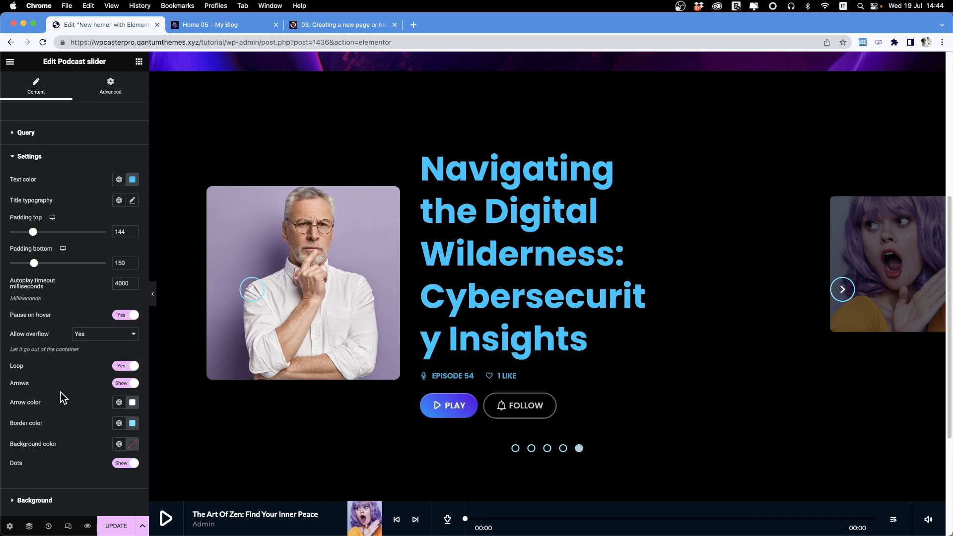
# Turn on the podcast slider's background picture, browse its slides, and turn on the Ken Burns effect
pyautogui.click(38, 501)
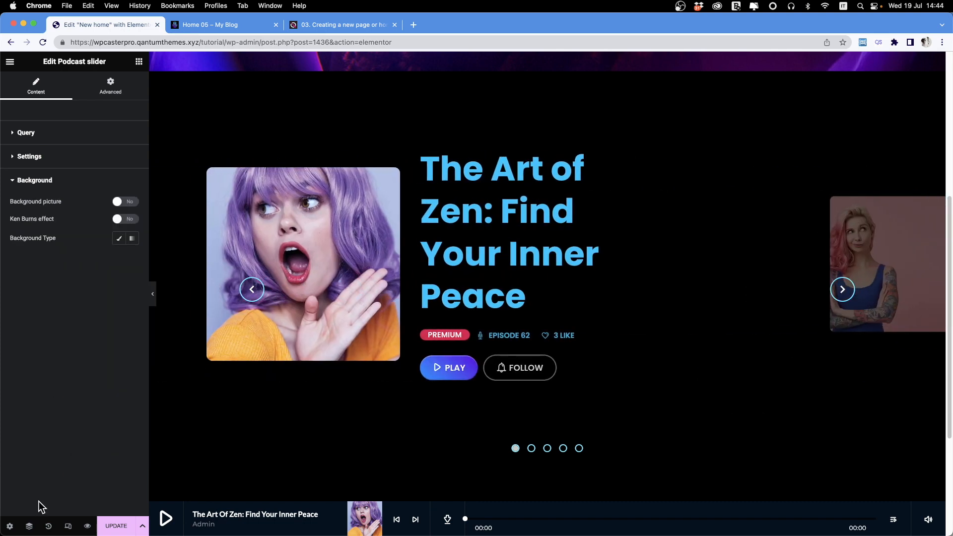
pyautogui.click(124, 202)
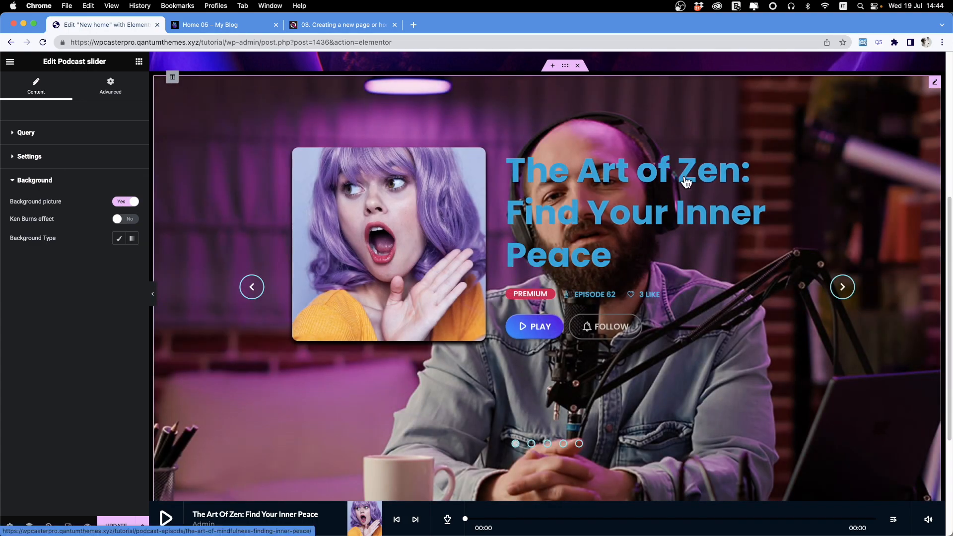
pyautogui.click(843, 289)
pyautogui.click(844, 289)
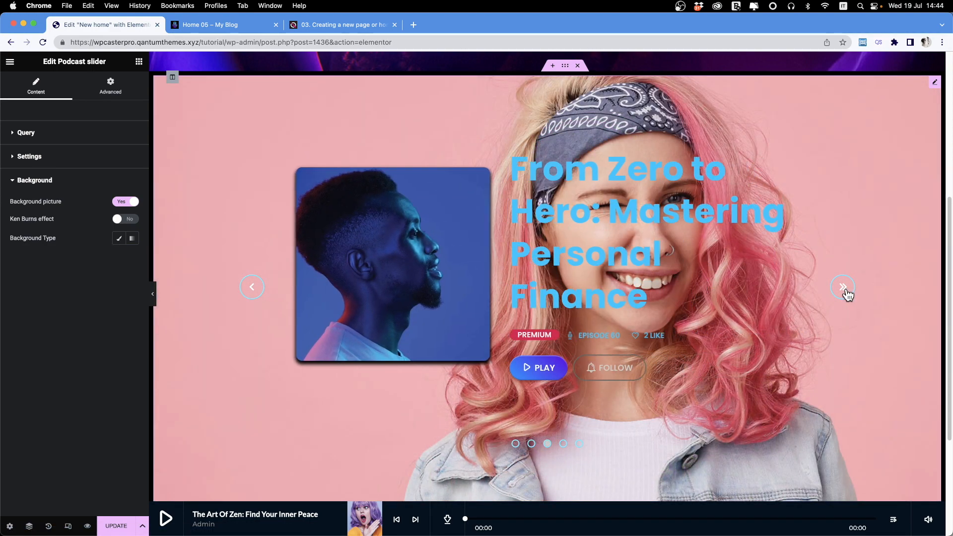
pyautogui.click(118, 220)
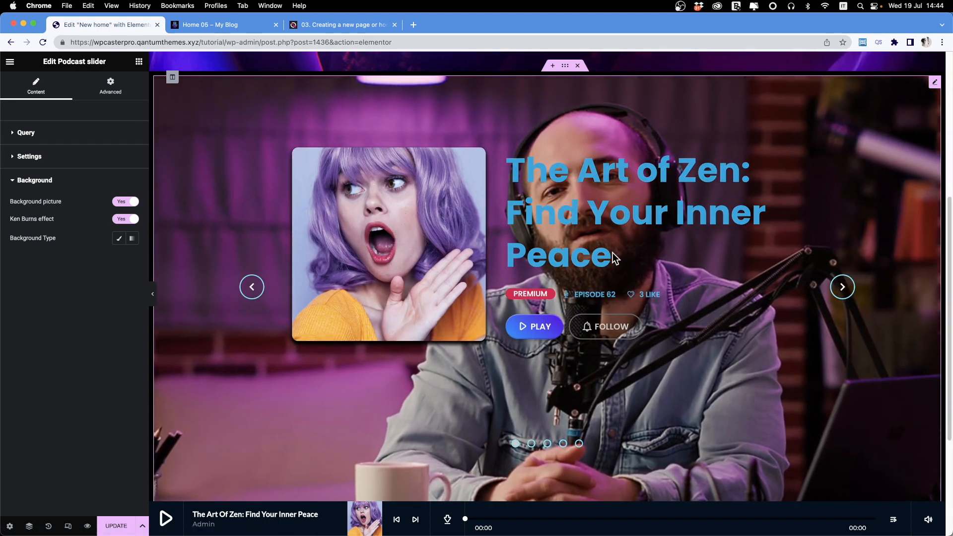
# Try the classic background type with PDWS-DEMO-SERIES-BANNER-12-BLOCKCHAIN.jpg as image, with the background picture and Ken Burns effect off
pyautogui.click(119, 239)
pyautogui.click(127, 202)
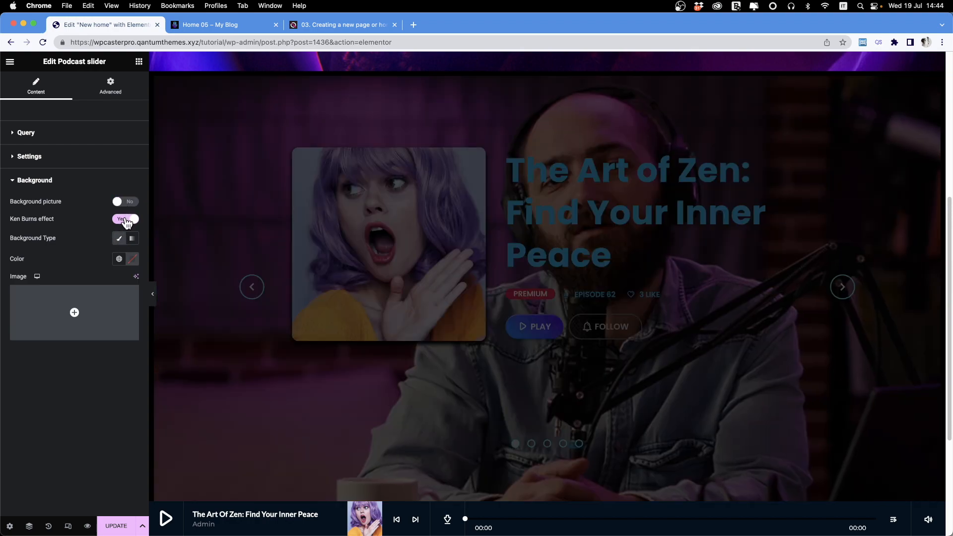
pyautogui.click(115, 298)
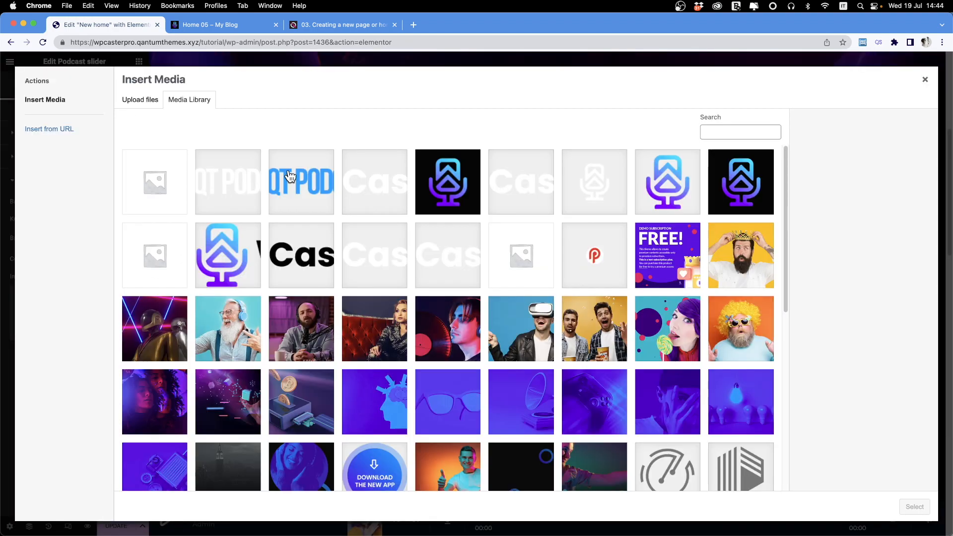
pyautogui.click(241, 409)
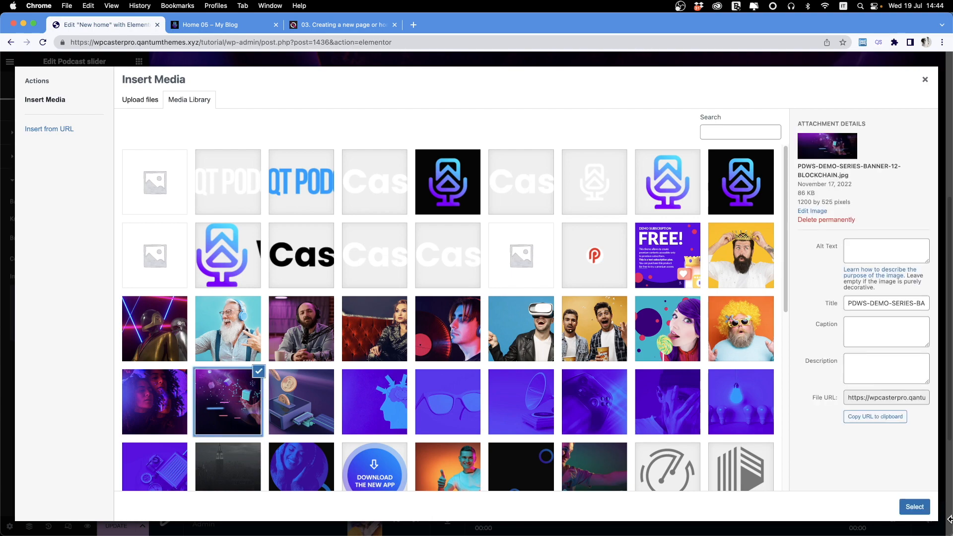
pyautogui.click(915, 507)
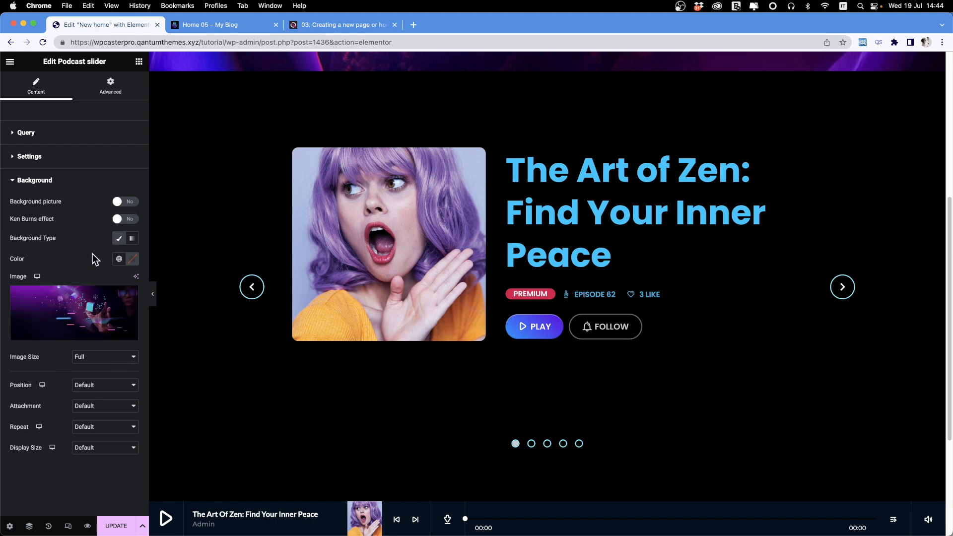
# Turn on the background picture and try the classic image at 2048x2048, positioned Center Center with display size Cover
pyautogui.click(119, 203)
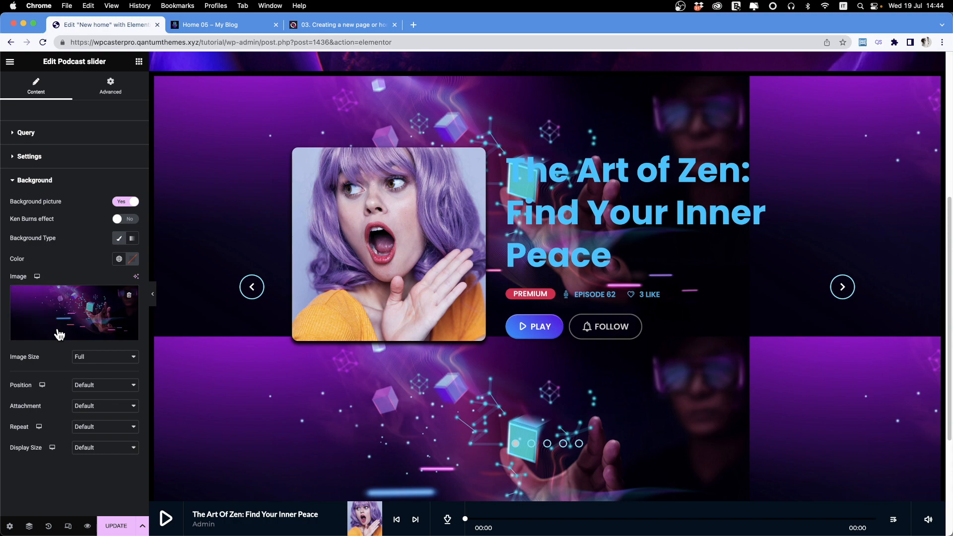
pyautogui.click(97, 358)
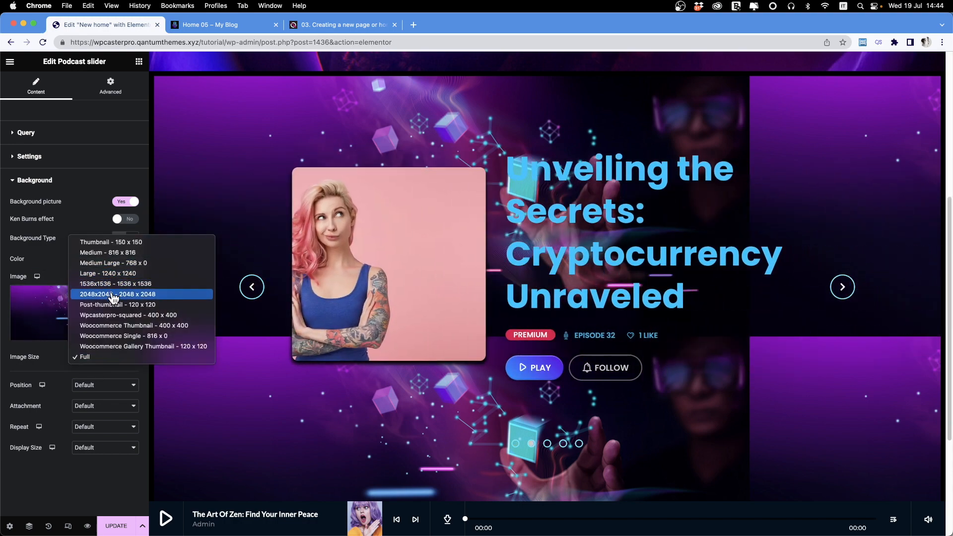
pyautogui.click(110, 294)
pyautogui.click(96, 391)
pyautogui.click(97, 395)
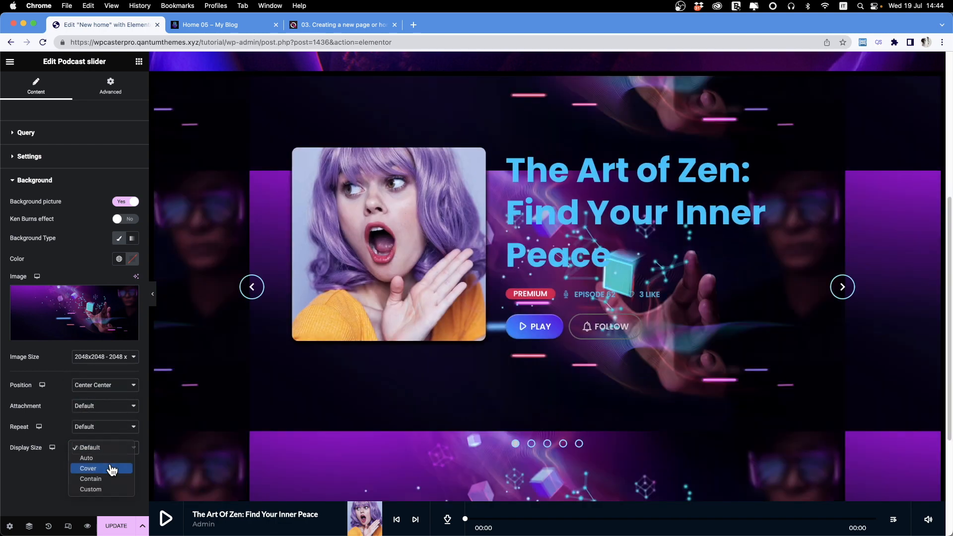
pyautogui.click(110, 468)
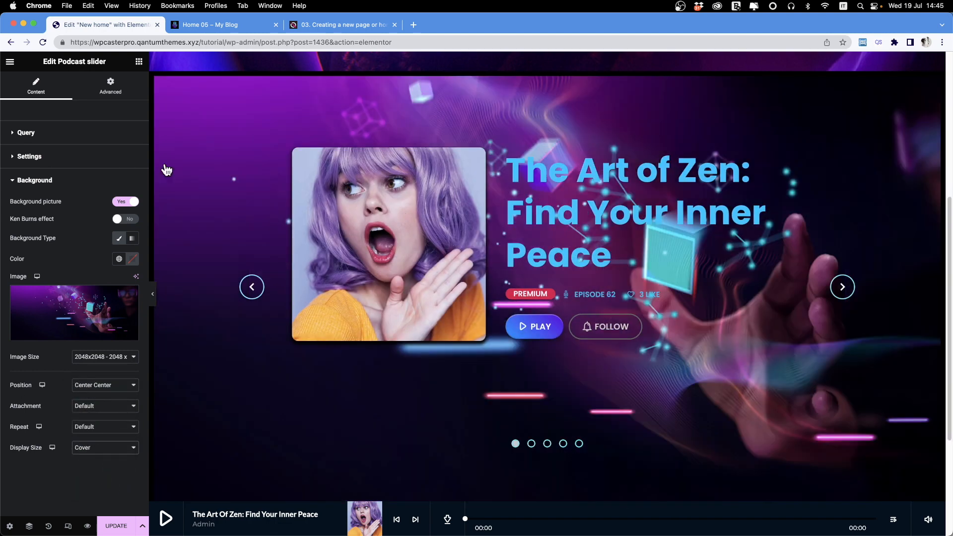
# Switch the podcast slider's background type to gradient and set its first color to black
pyautogui.click(134, 241)
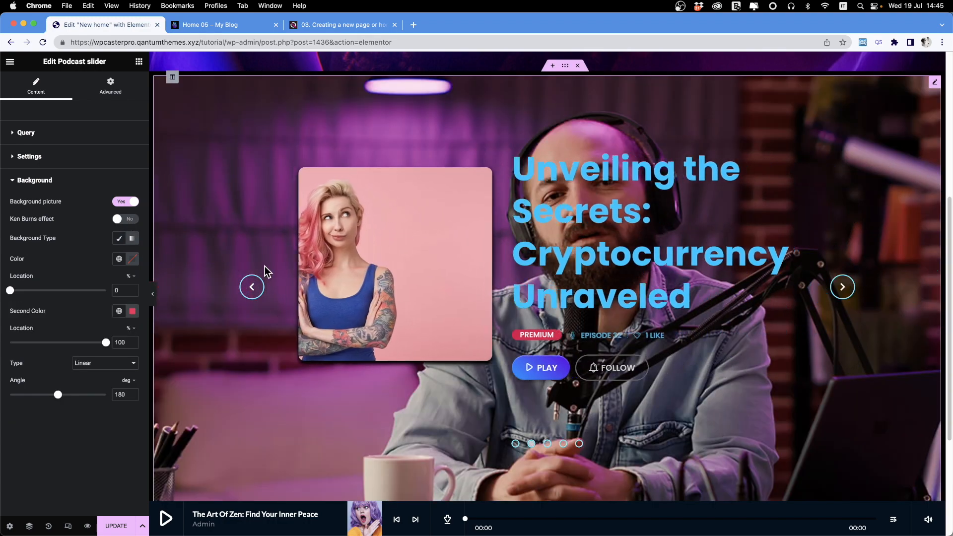
pyautogui.click(133, 263)
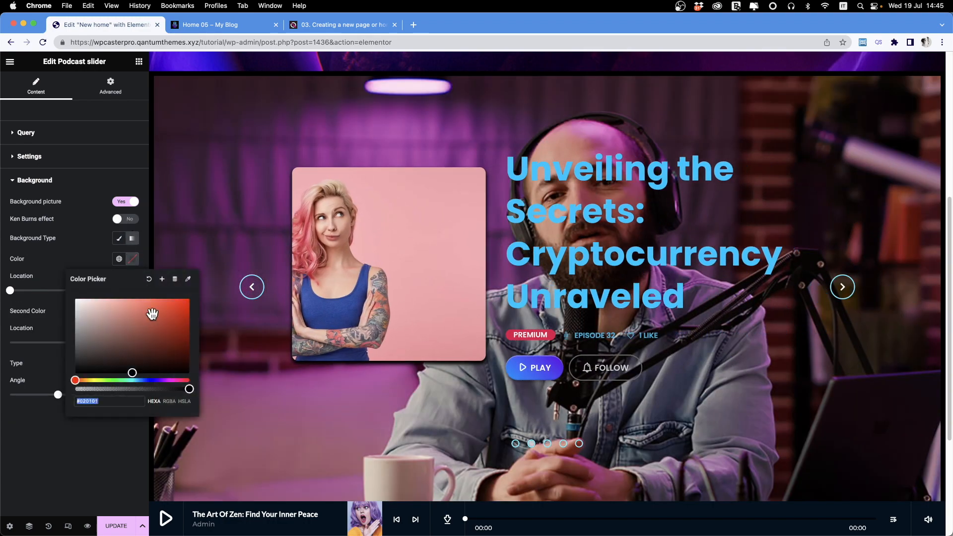
pyautogui.click(105, 373)
pyautogui.click(56, 464)
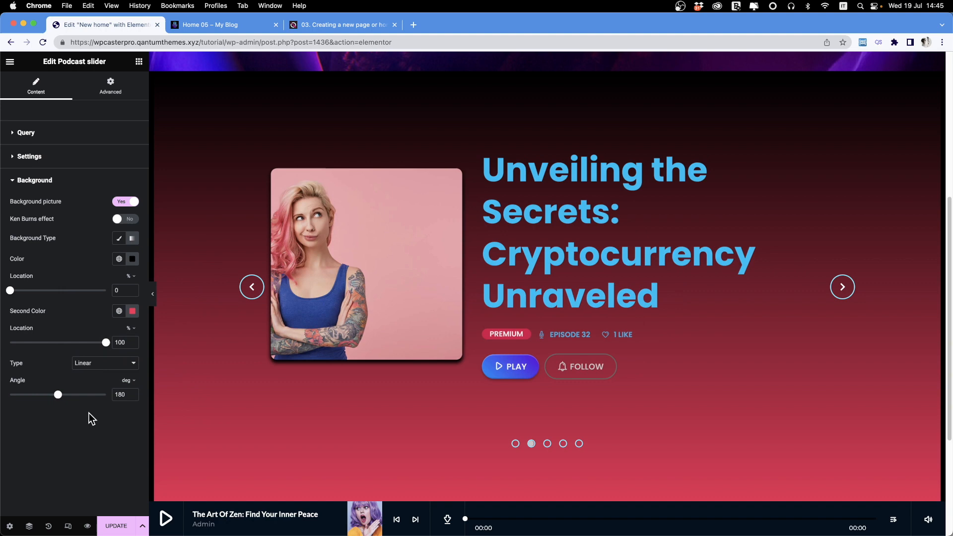
# Set the gradient's angle to 0 and make its second color fully transparent (#F2295B00)
pyautogui.moveTo(58, 396); pyautogui.dragTo(4, 402)
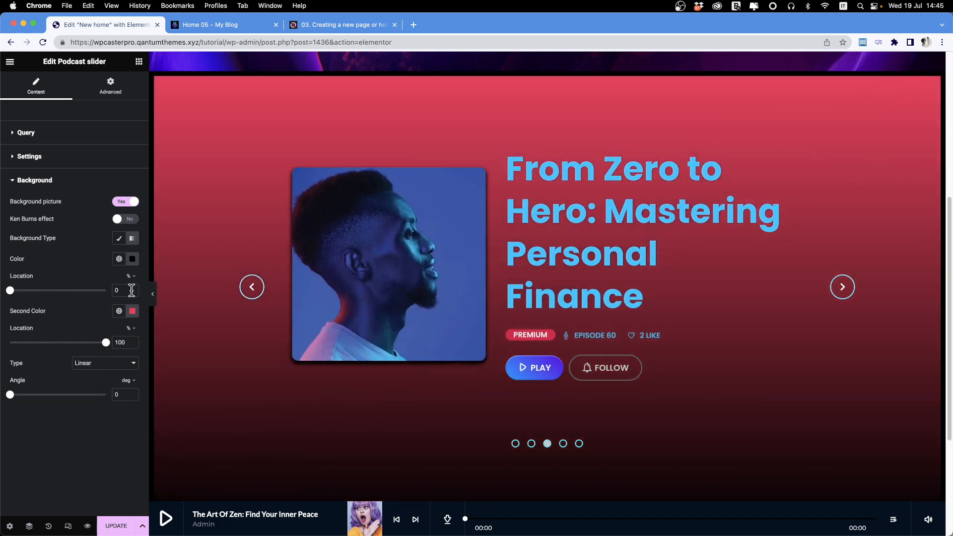
pyautogui.click(132, 310)
pyautogui.moveTo(189, 441); pyautogui.dragTo(63, 449)
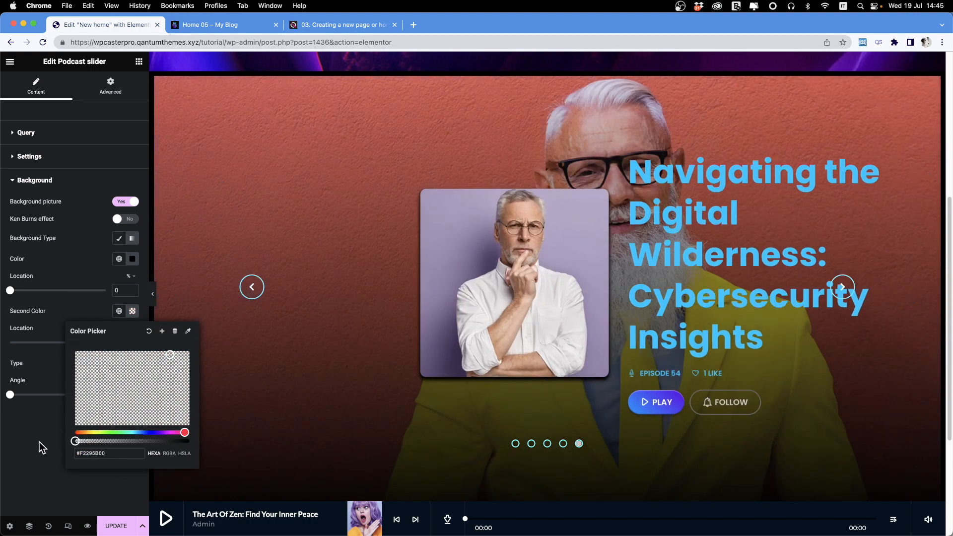
pyautogui.click(37, 439)
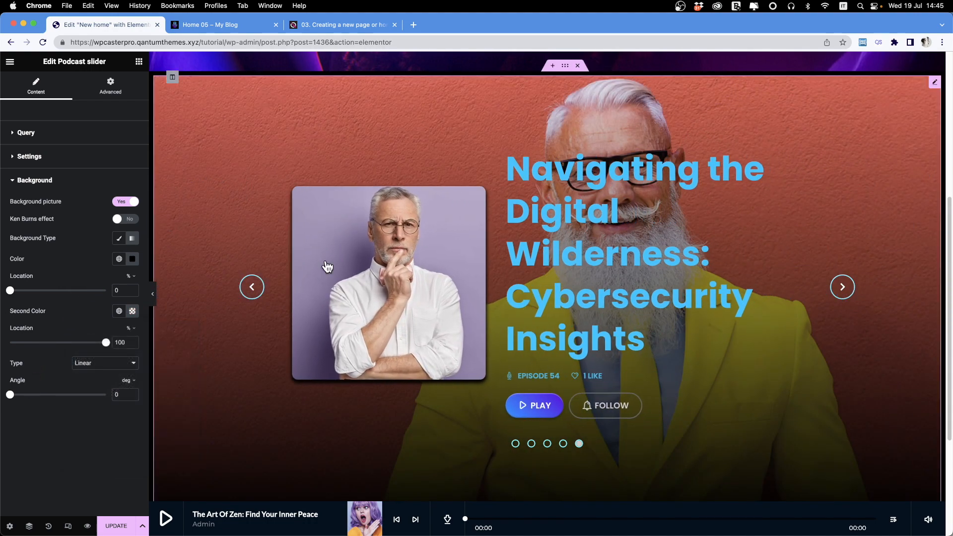
# Set the podcast slider's top padding to 122 and its bottom padding to 54
pyautogui.scroll(-2, 332, 266)
pyautogui.scroll(1, 332, 266)
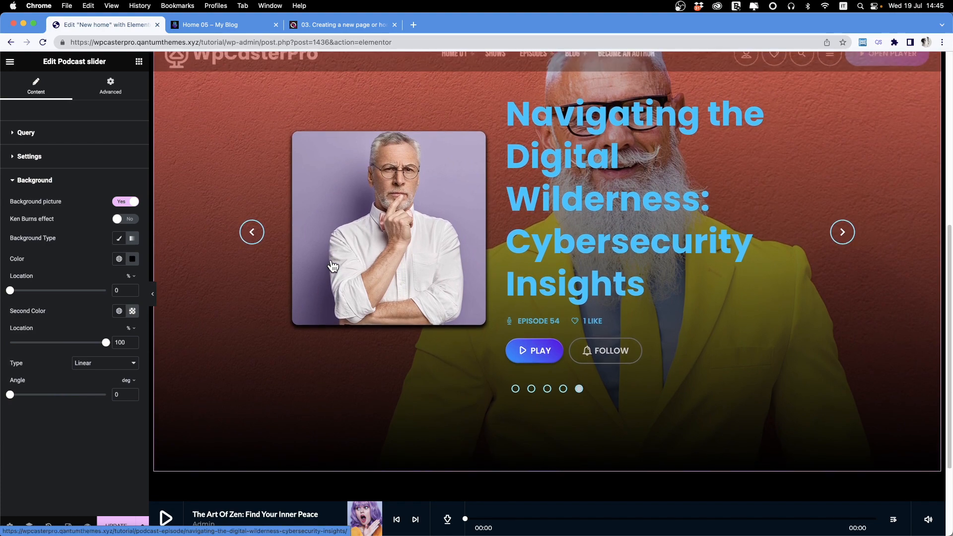
pyautogui.click(42, 157)
pyautogui.moveTo(34, 263); pyautogui.dragTo(31, 232)
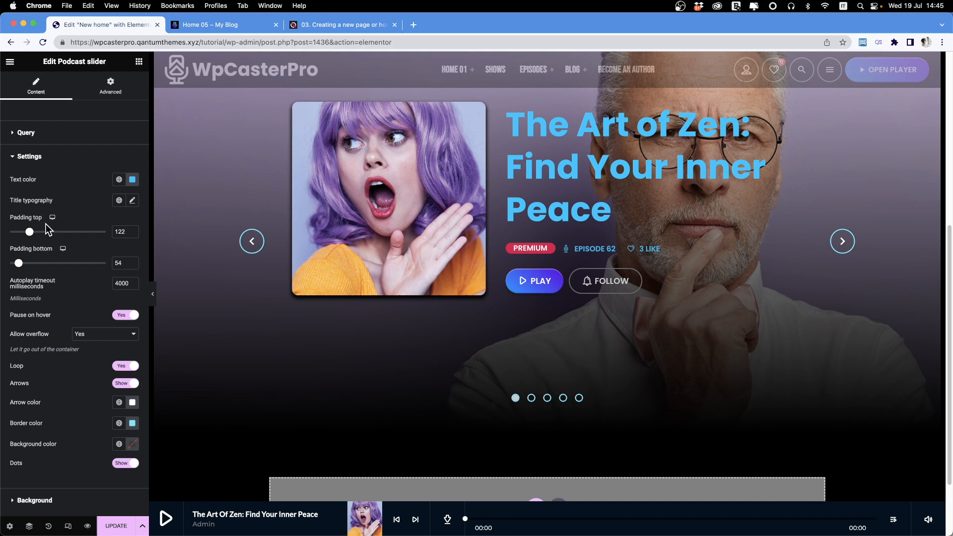
# Reduce the font size of the podcast slider's title typography
pyautogui.scroll(1, 467, 198)
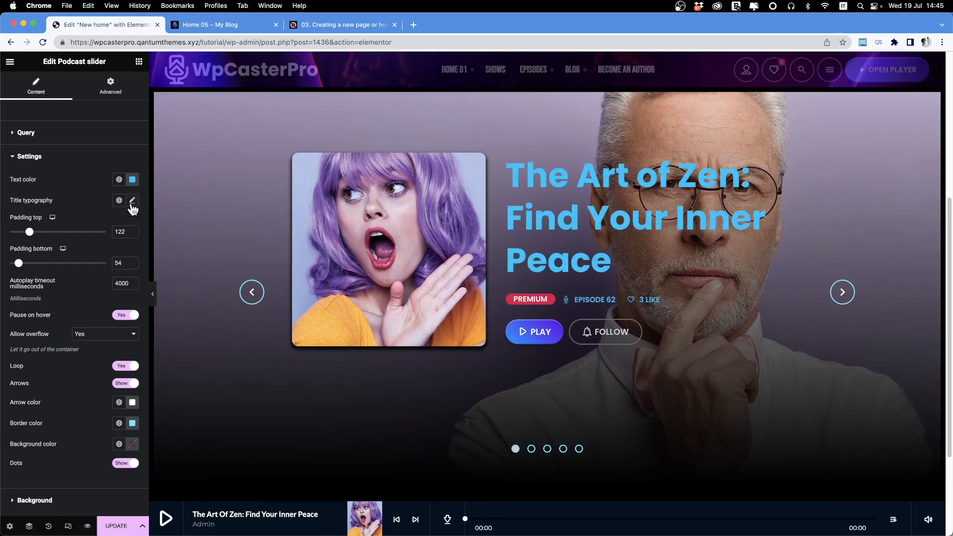
pyautogui.click(132, 200)
pyautogui.moveTo(18, 281); pyautogui.dragTo(38, 290)
pyautogui.click(85, 201)
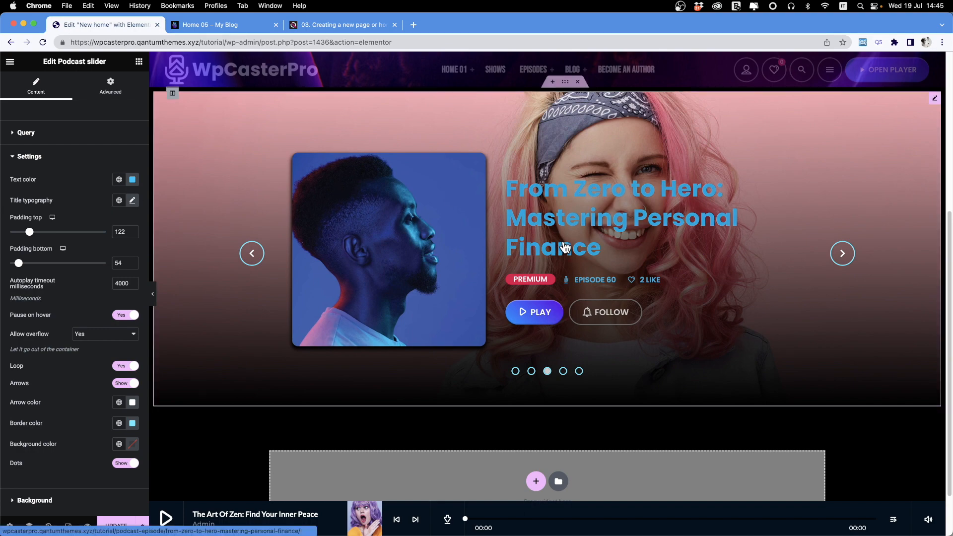
# Add a Podcast slider featured widget in a new section below the podcast slider
pyautogui.scroll(-3, 763, 422)
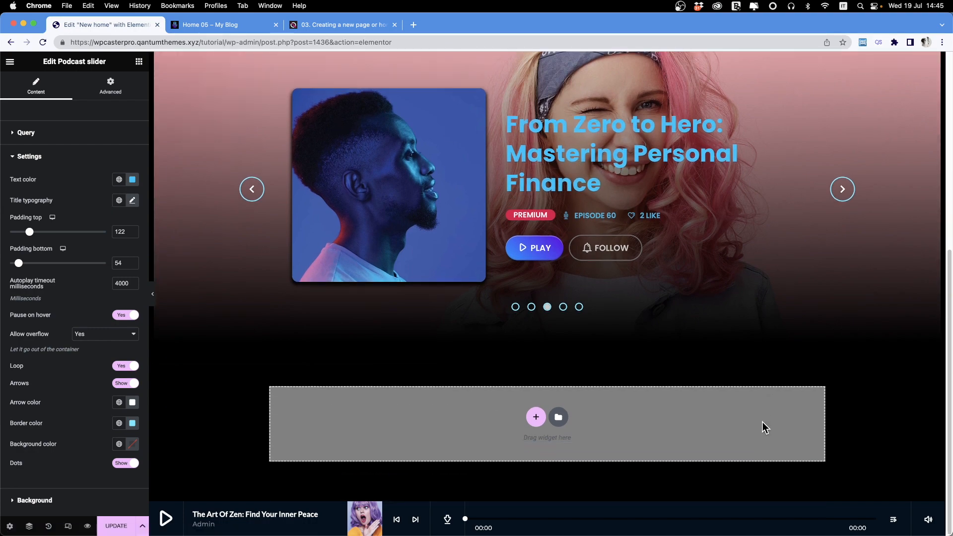
pyautogui.click(139, 61)
pyautogui.scroll(-5, 87, 296)
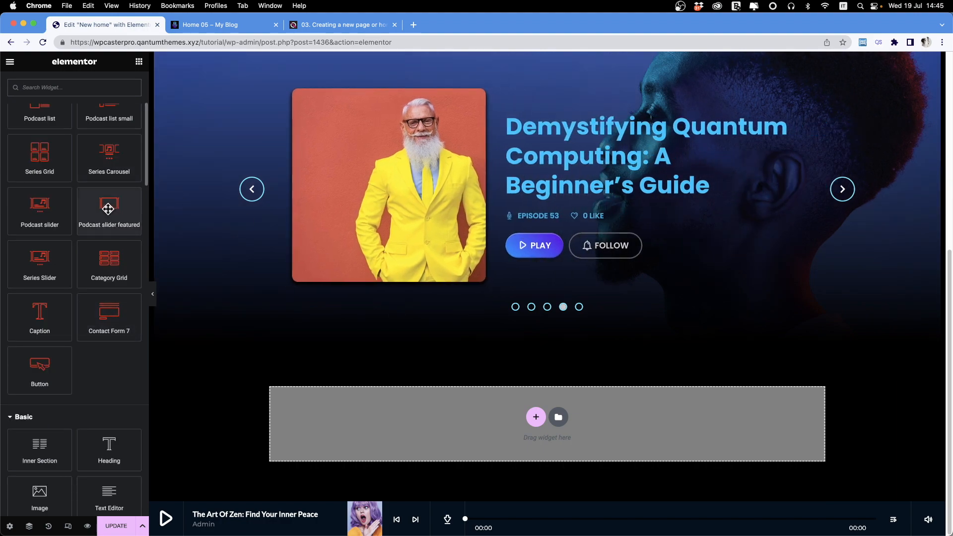
pyautogui.moveTo(185, 366); pyautogui.dragTo(427, 422)
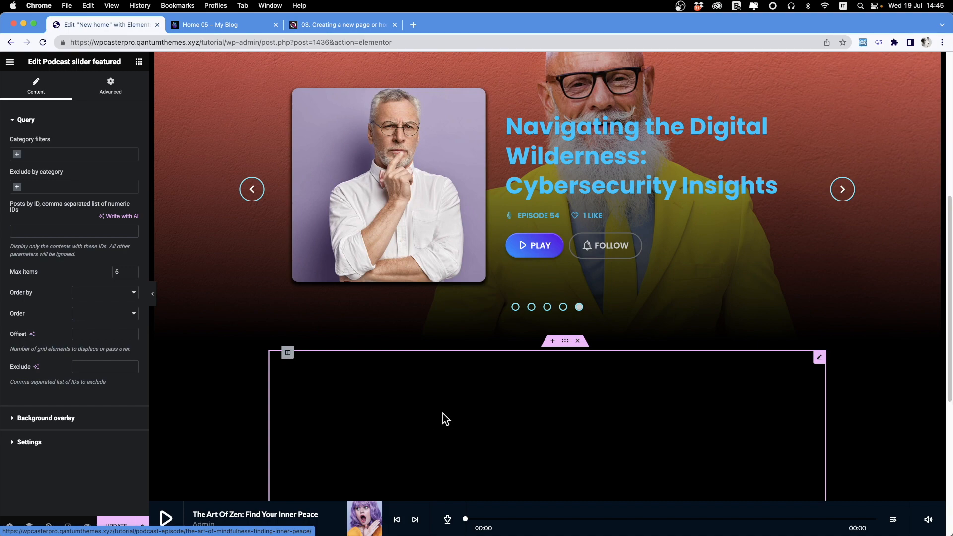
pyautogui.scroll(-5, 459, 404)
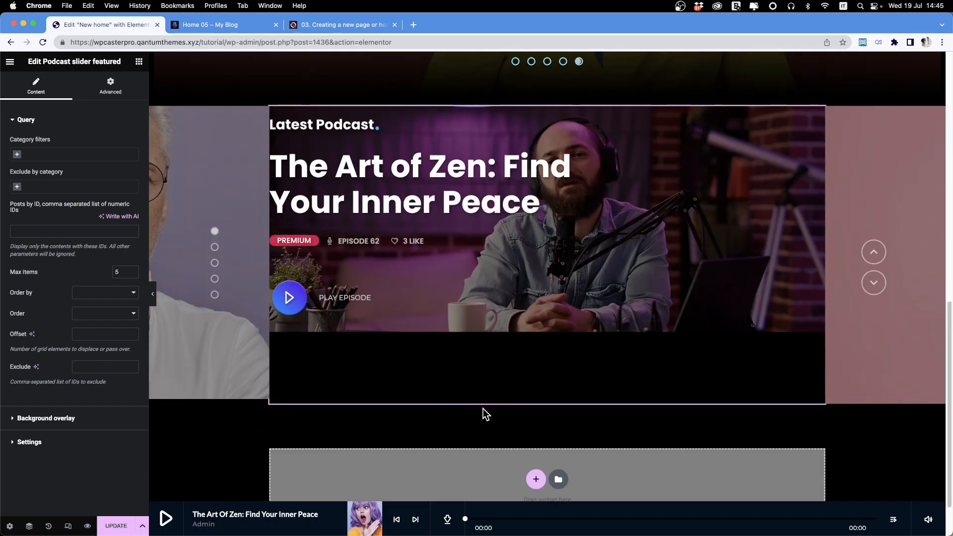
pyautogui.scroll(1, 484, 398)
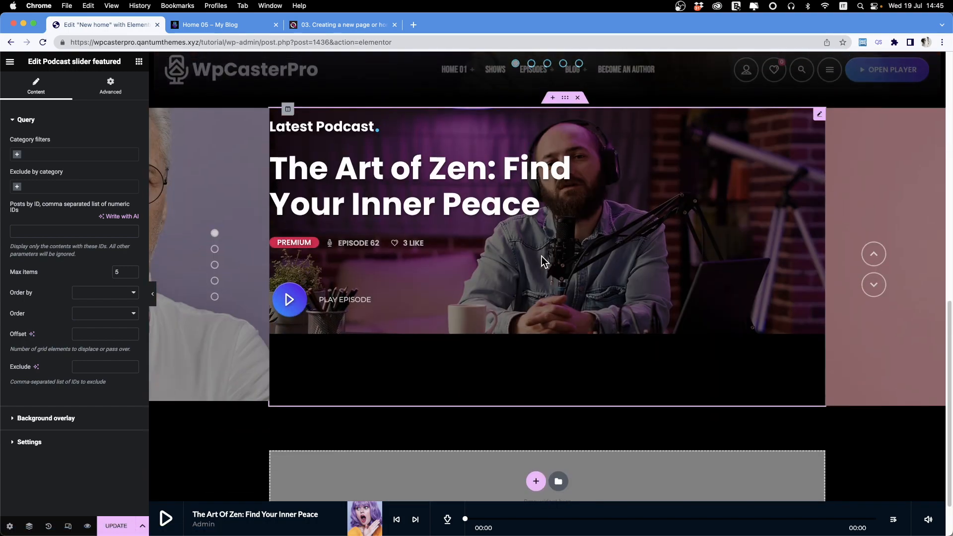
# Set the content width of the featured slider's section to Full Width
pyautogui.click(565, 98)
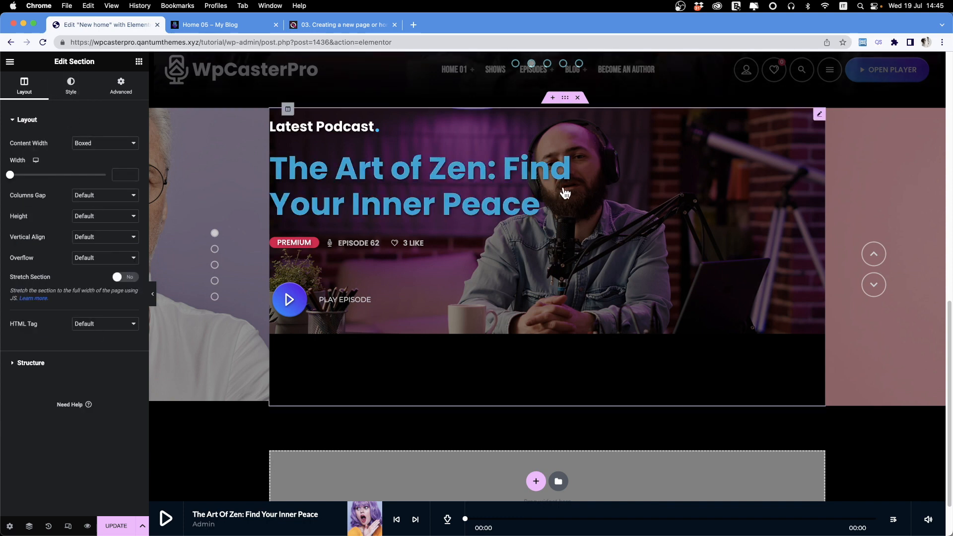
pyautogui.rightClick(630, 192)
pyautogui.click(645, 196)
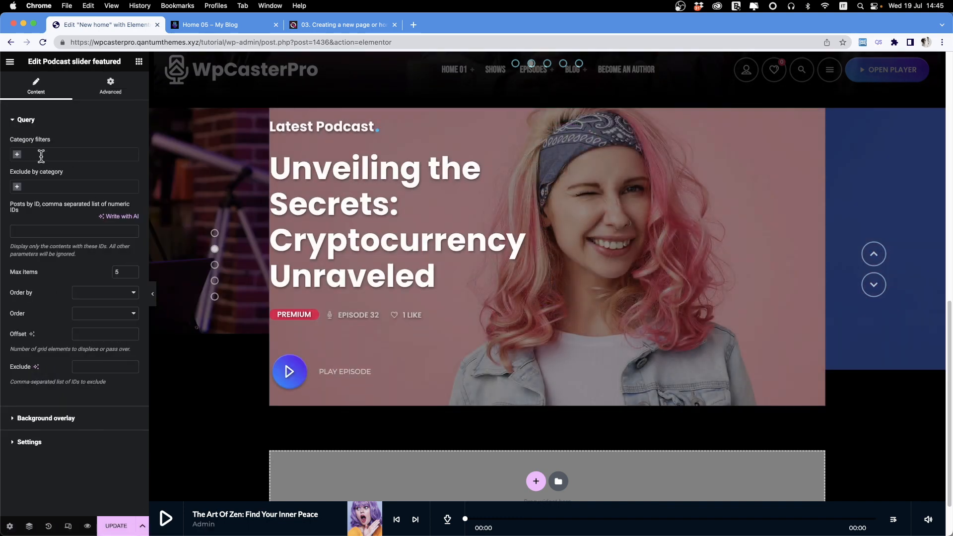
pyautogui.scroll(5, 427, 144)
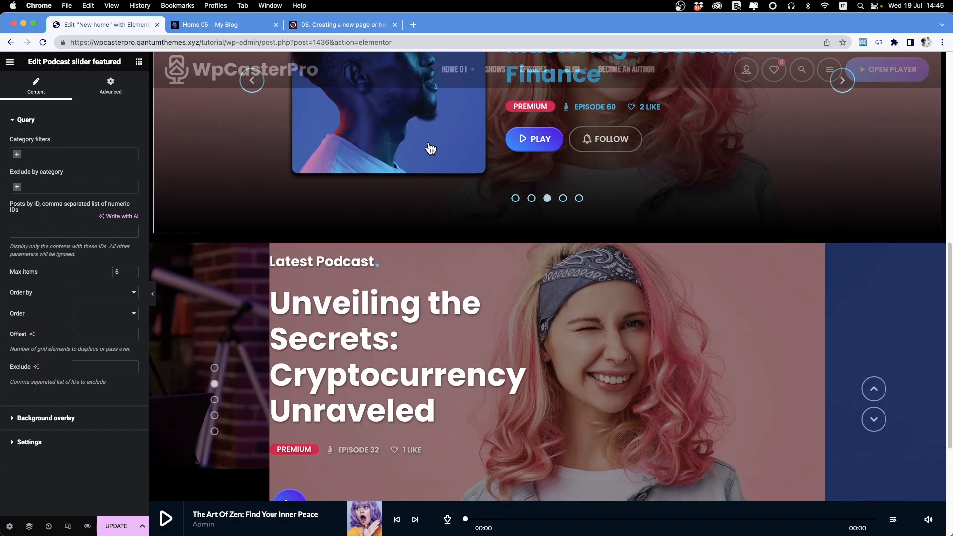
pyautogui.click(565, 234)
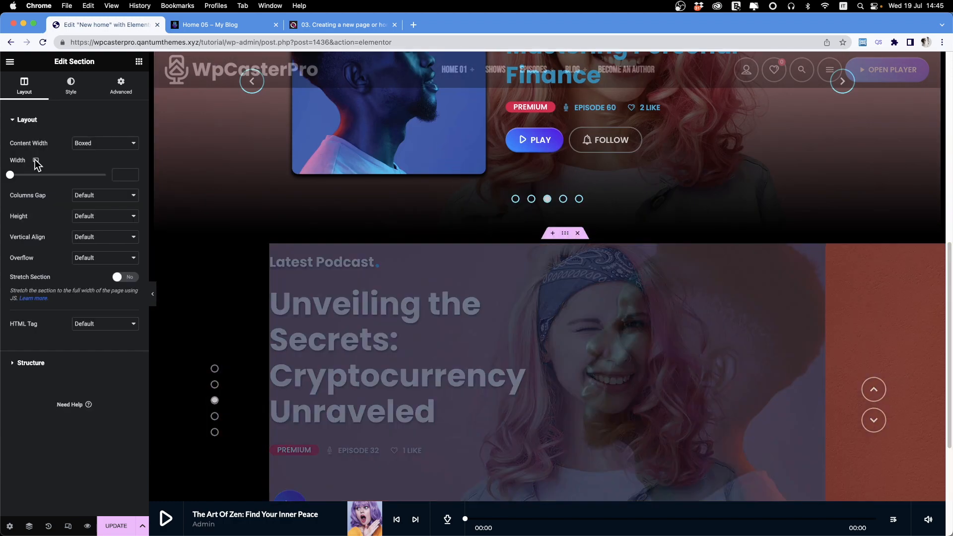
pyautogui.click(106, 142)
pyautogui.click(100, 154)
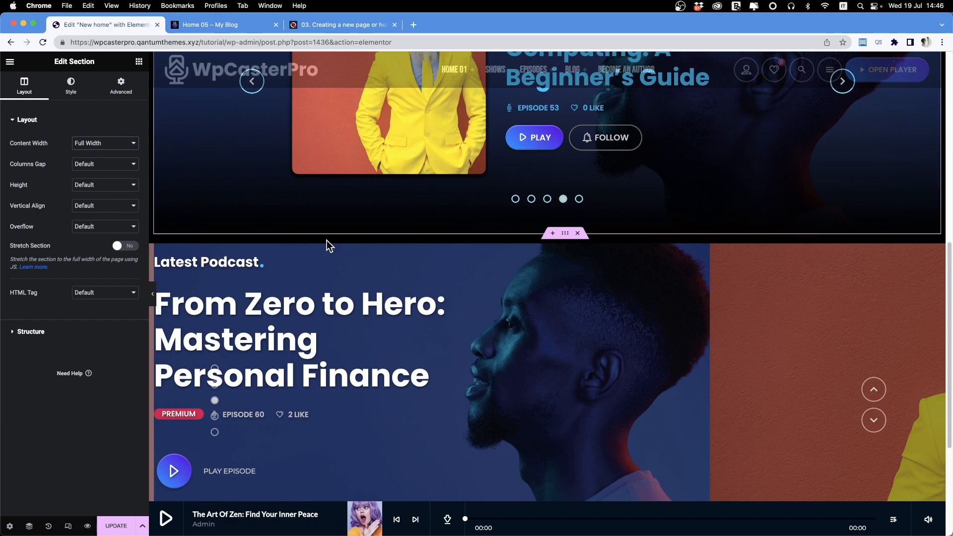
# Edit the Podcast slider featured widget and set its maximum number of items to 3
pyautogui.scroll(-6, 430, 268)
pyautogui.rightClick(449, 230)
pyautogui.click(472, 241)
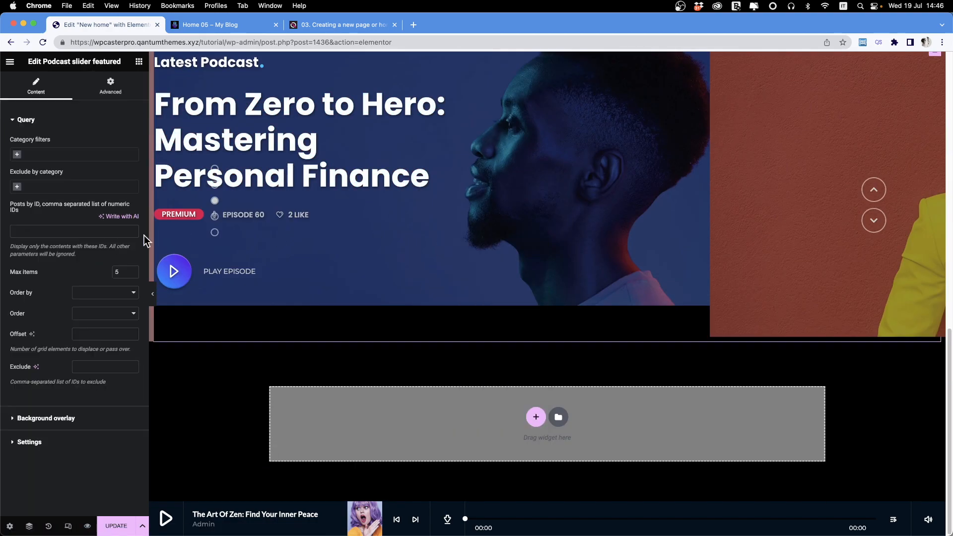
pyautogui.write('3')
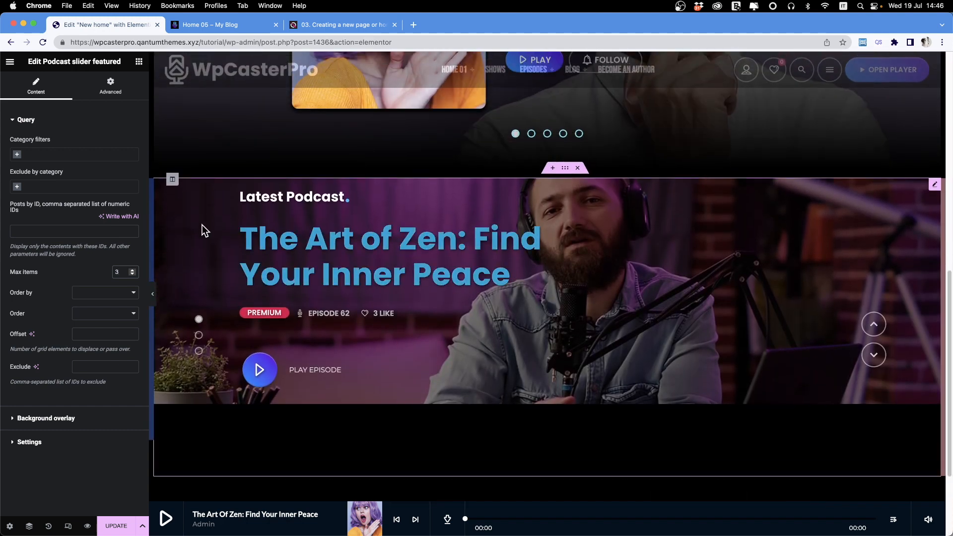
# Set the padding of the featured slider's column to 0 px on all sides
pyautogui.click(173, 180)
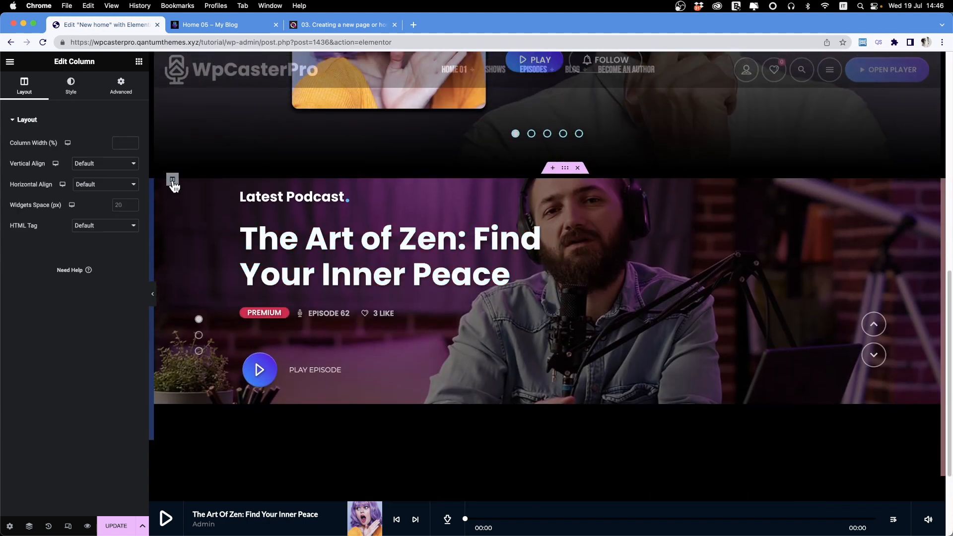
pyautogui.click(120, 87)
pyautogui.click(21, 193)
pyautogui.write('0')
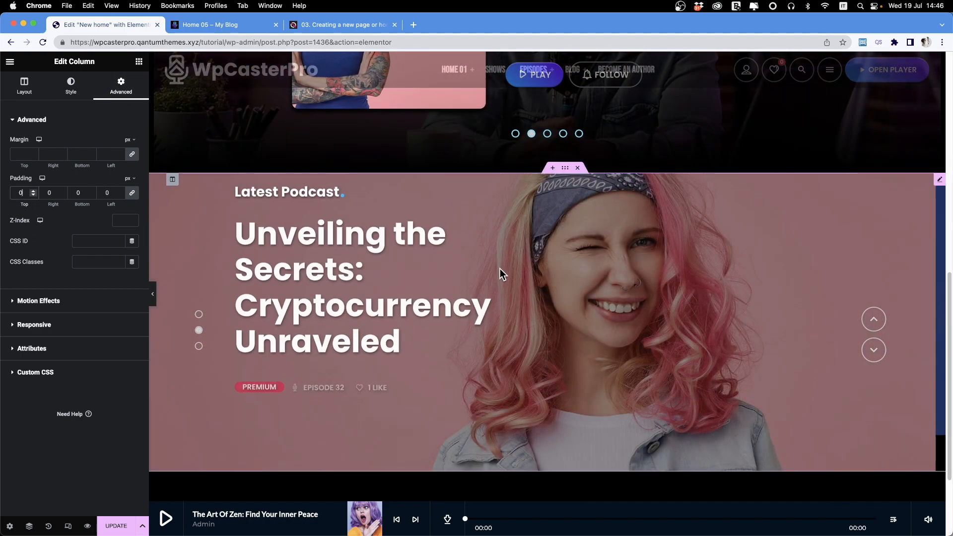
# Set the minimum height of the Podcast slider featured widget to 773 px
pyautogui.rightClick(486, 266)
pyautogui.click(522, 274)
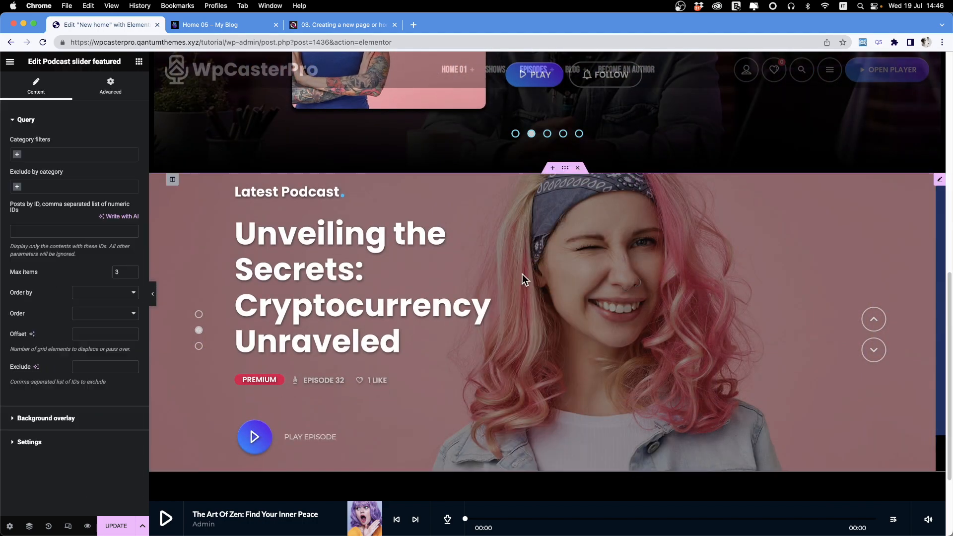
pyautogui.click(39, 444)
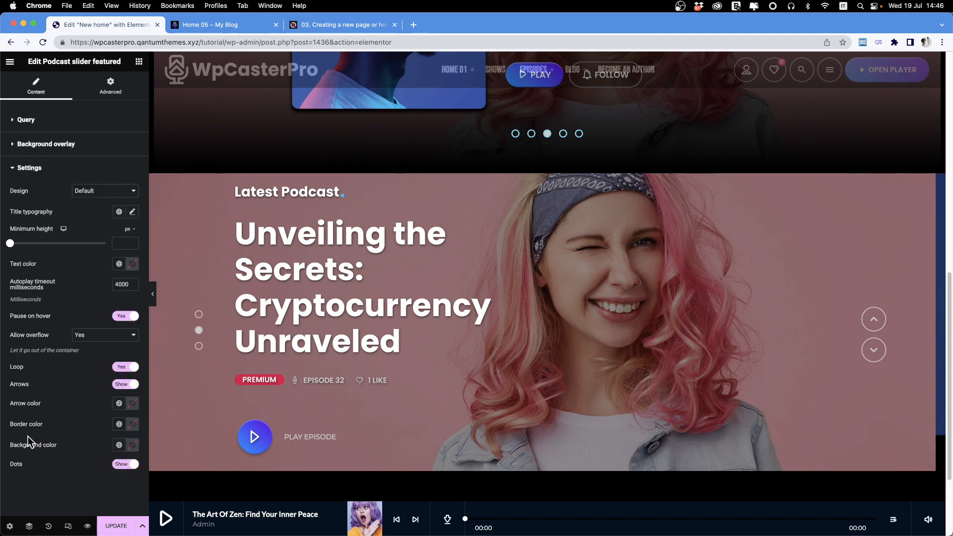
pyautogui.moveTo(11, 243); pyautogui.dragTo(56, 253)
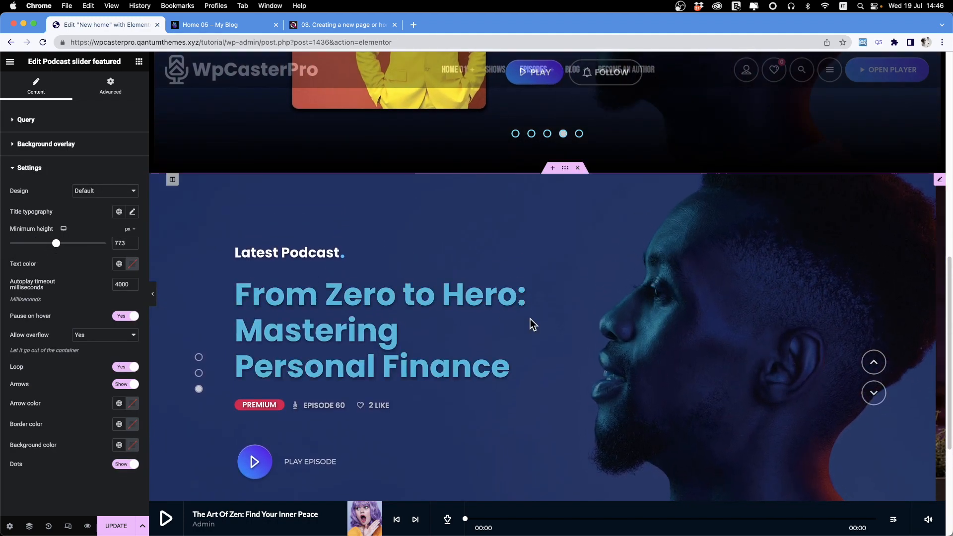
pyautogui.scroll(-1, 532, 319)
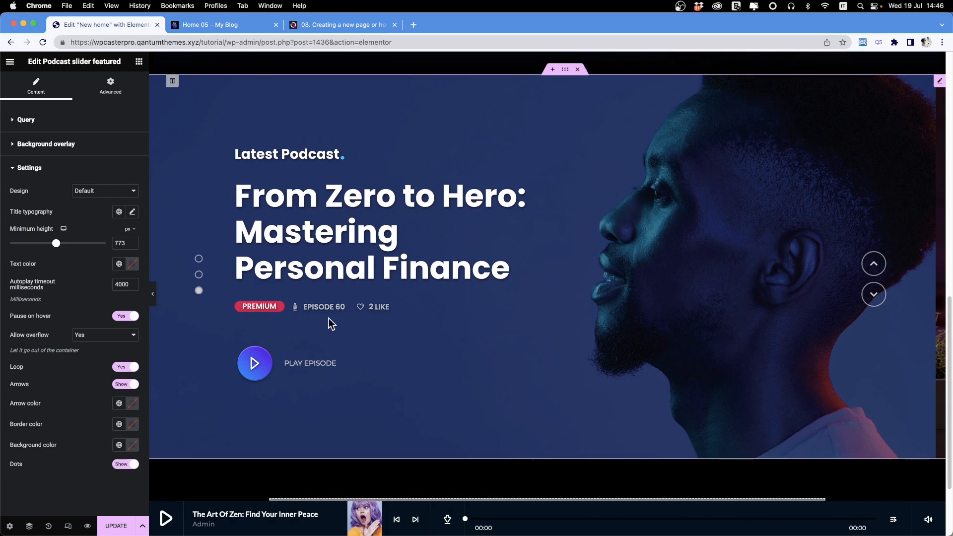
# Add a Category Grid widget in a new section below the featured podcast slider
pyautogui.scroll(-3, 664, 342)
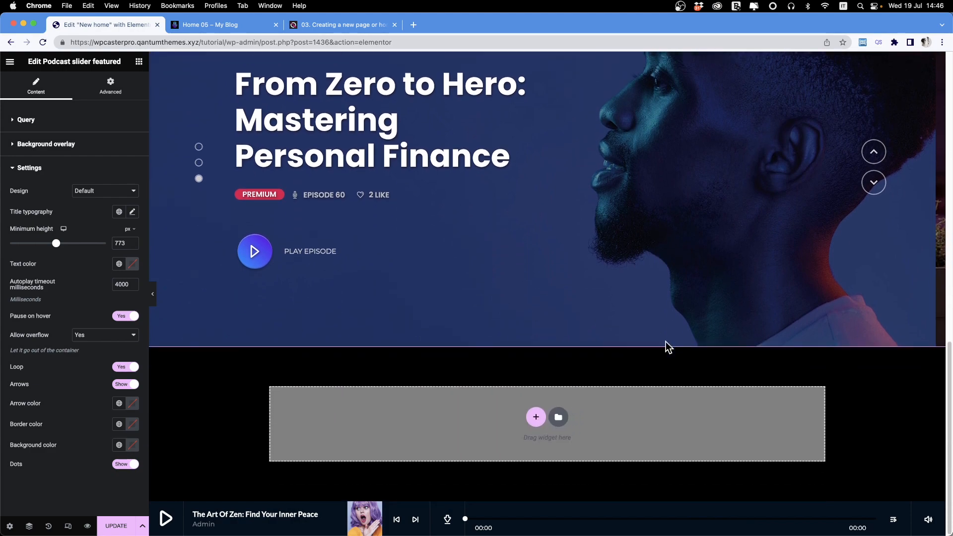
pyautogui.click(140, 63)
pyautogui.scroll(-3, 94, 206)
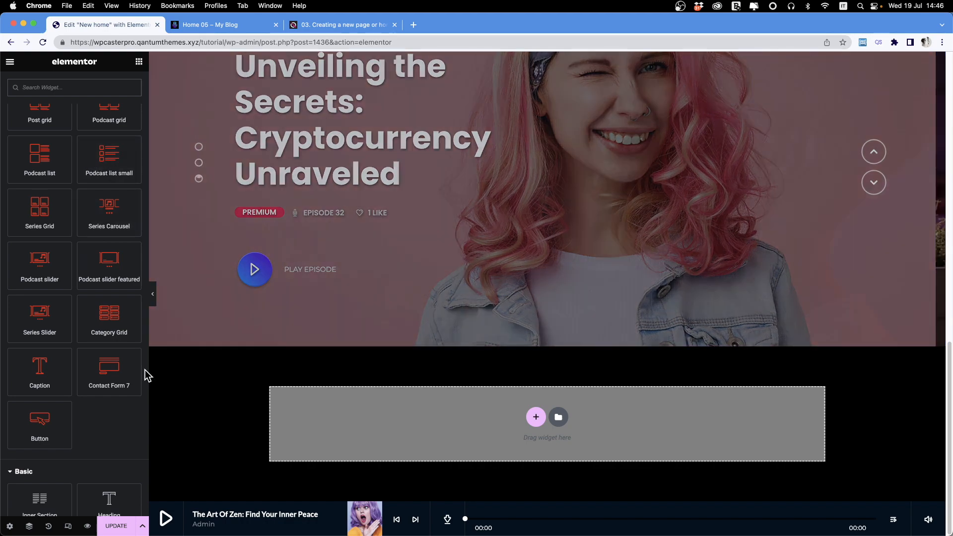
pyautogui.moveTo(109, 318); pyautogui.dragTo(461, 452)
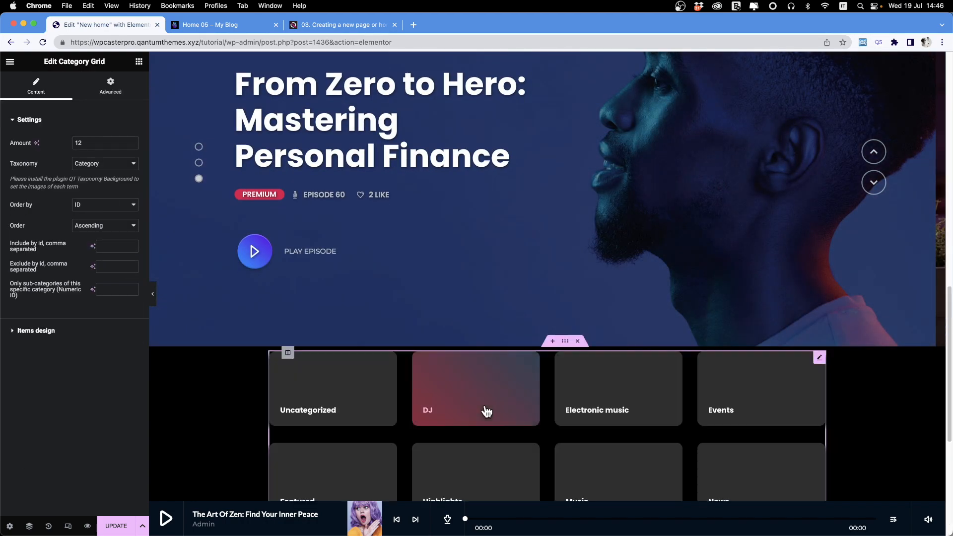
# Try Podcast series as the Category Grid's taxonomy, and settle on Podcast categories
pyautogui.scroll(-1, 757, 412)
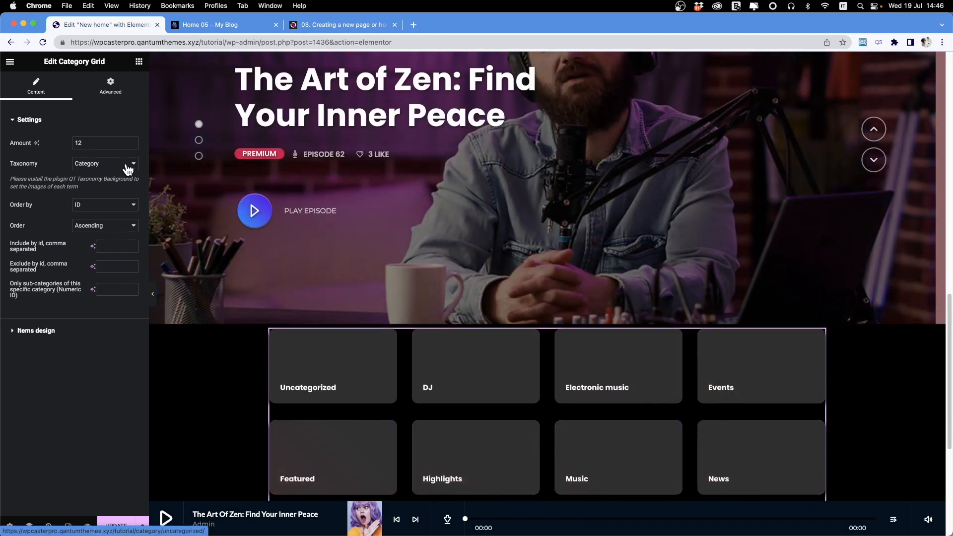
pyautogui.click(94, 166)
pyautogui.click(115, 187)
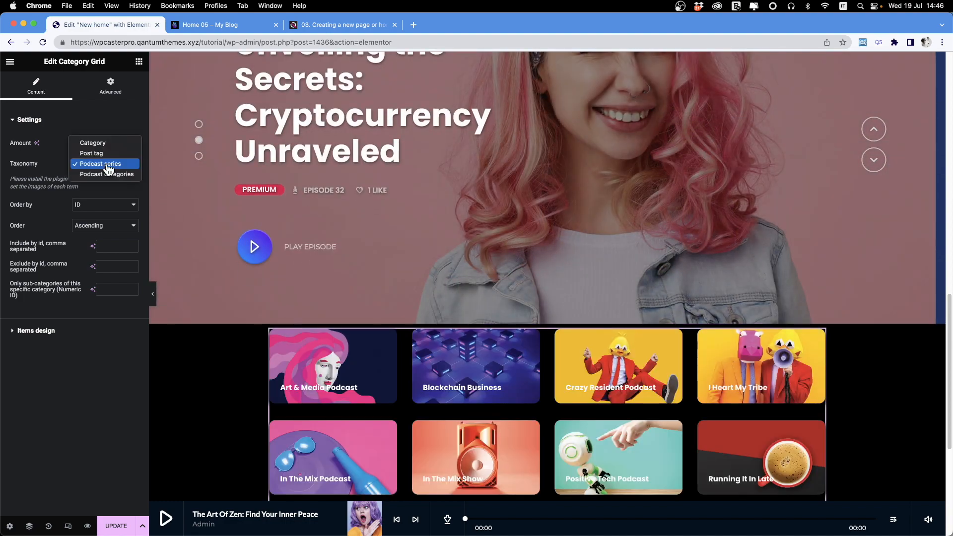
pyautogui.click(121, 175)
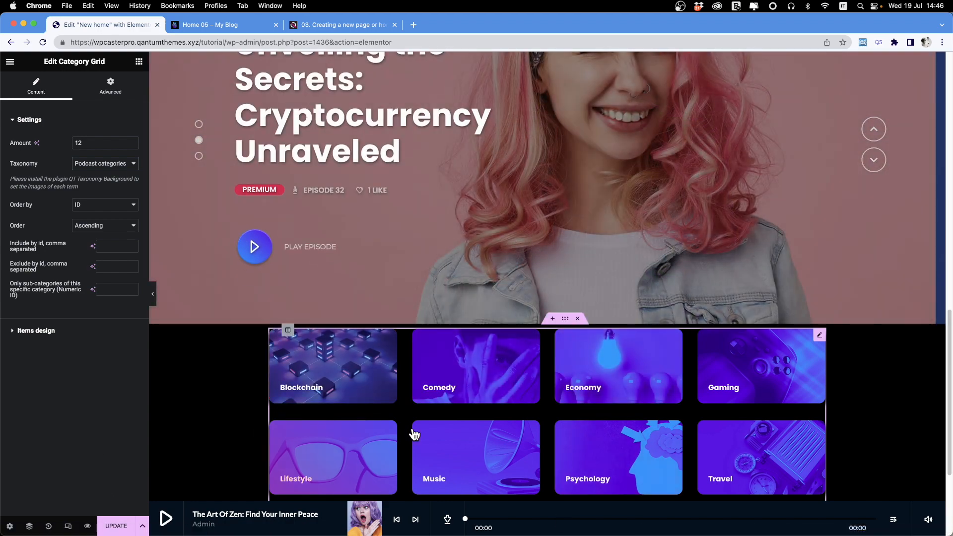
# Set the top padding of the Category Grid's section to 120 px
pyautogui.rightClick(209, 381)
pyautogui.click(232, 352)
pyautogui.click(128, 93)
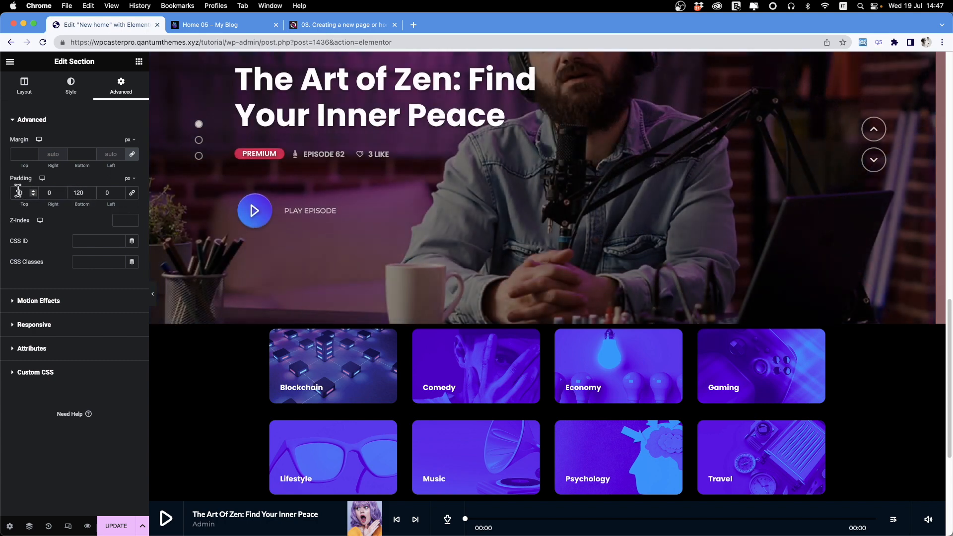
pyautogui.write('12')
# Create a single-column section below the category grid and add a Series Slider widget to it
pyautogui.scroll(-5, 354, 305)
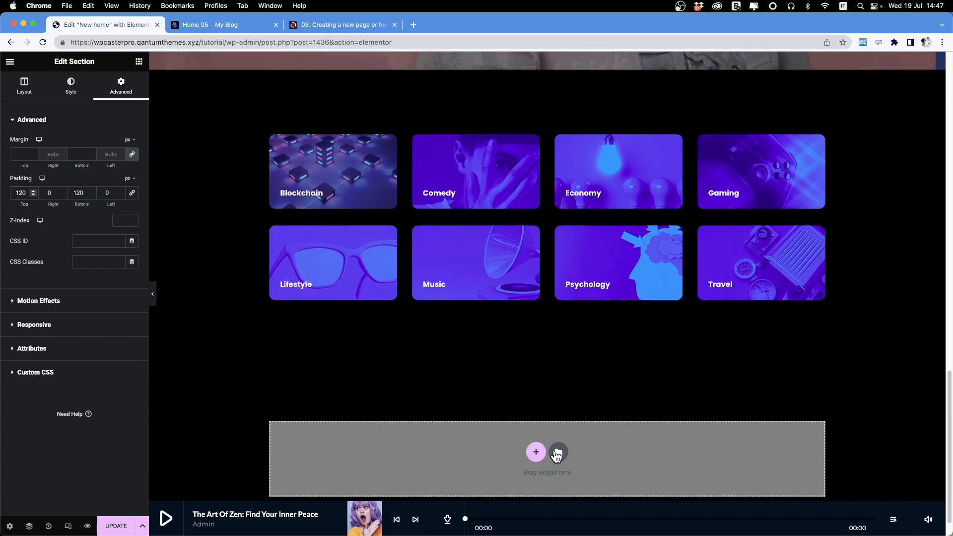
pyautogui.click(536, 452)
pyautogui.click(421, 479)
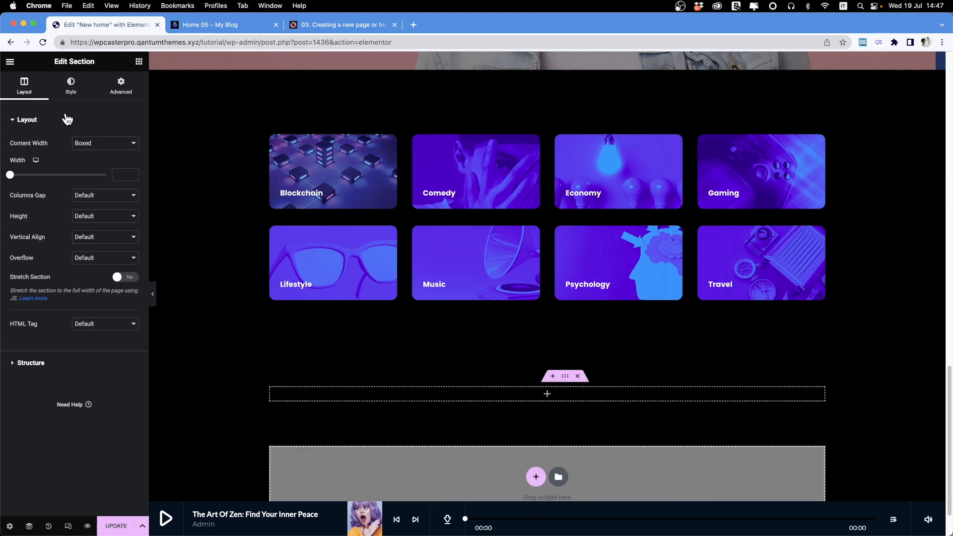
pyautogui.click(137, 63)
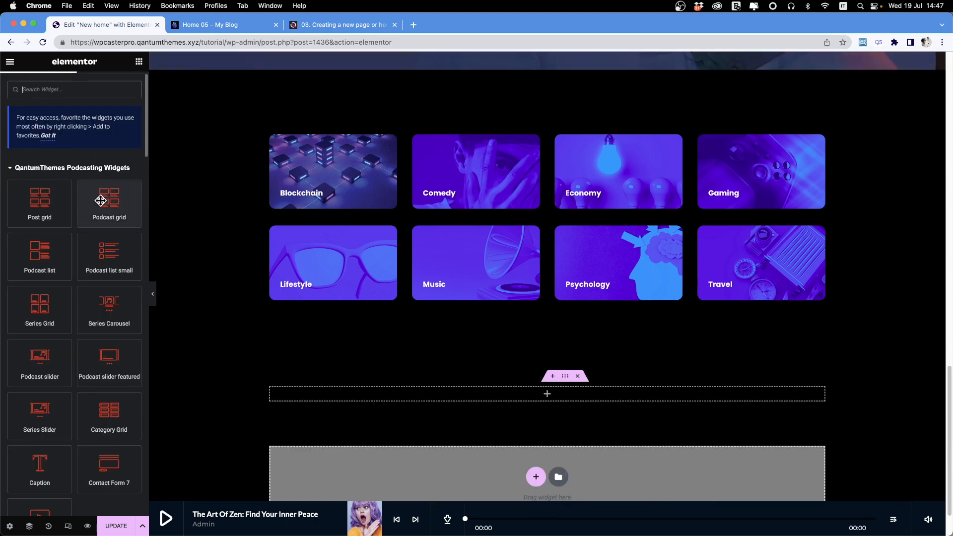
pyautogui.scroll(-1, 76, 374)
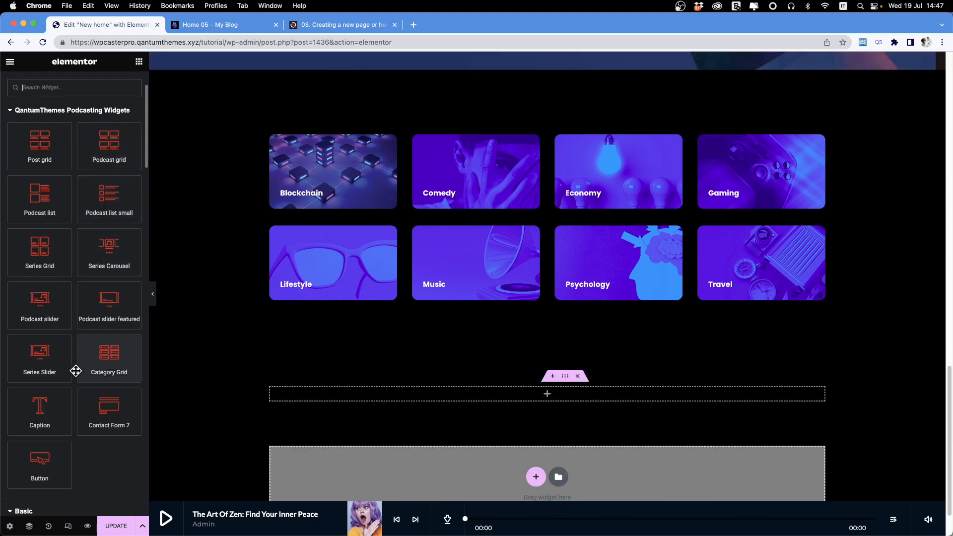
pyautogui.scroll(-2, 53, 393)
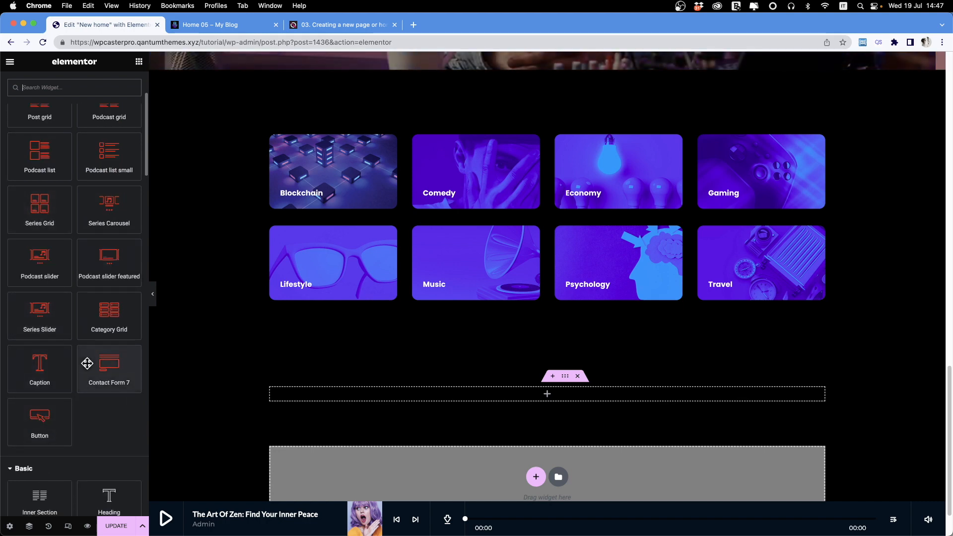
pyautogui.moveTo(47, 326); pyautogui.dragTo(380, 402)
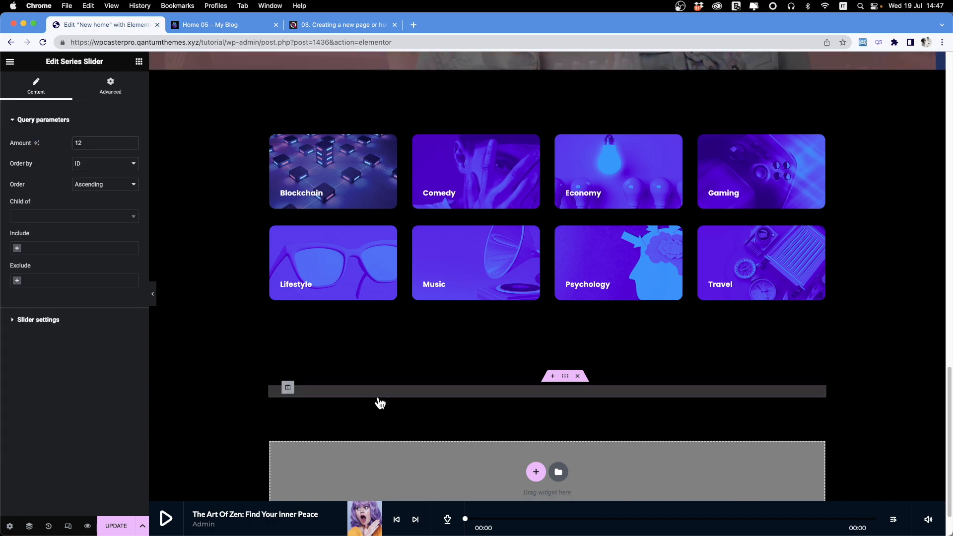
# Preview the Series Slider by advancing through several of its slides
pyautogui.scroll(-2, 387, 399)
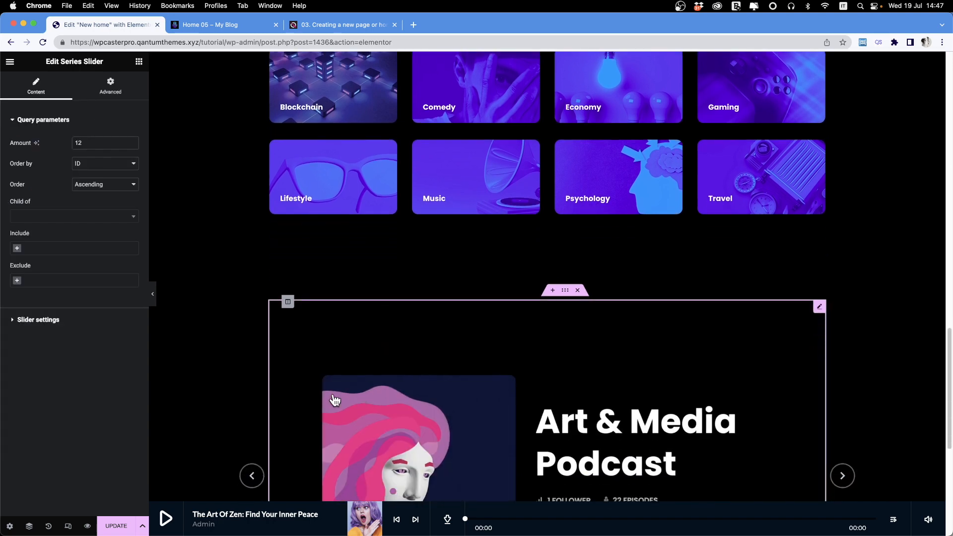
pyautogui.scroll(-5, 245, 382)
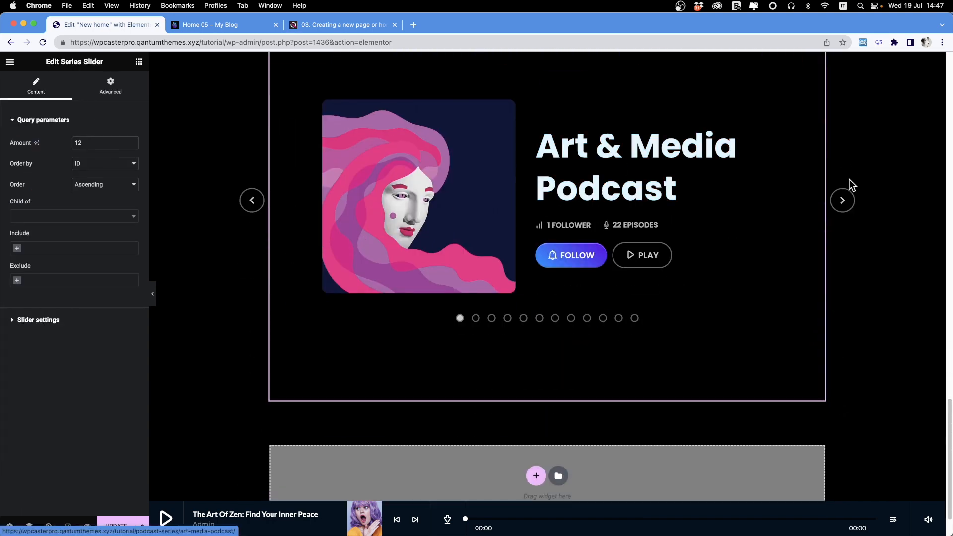
pyautogui.click(843, 205)
pyautogui.click(843, 206)
pyautogui.click(843, 206)
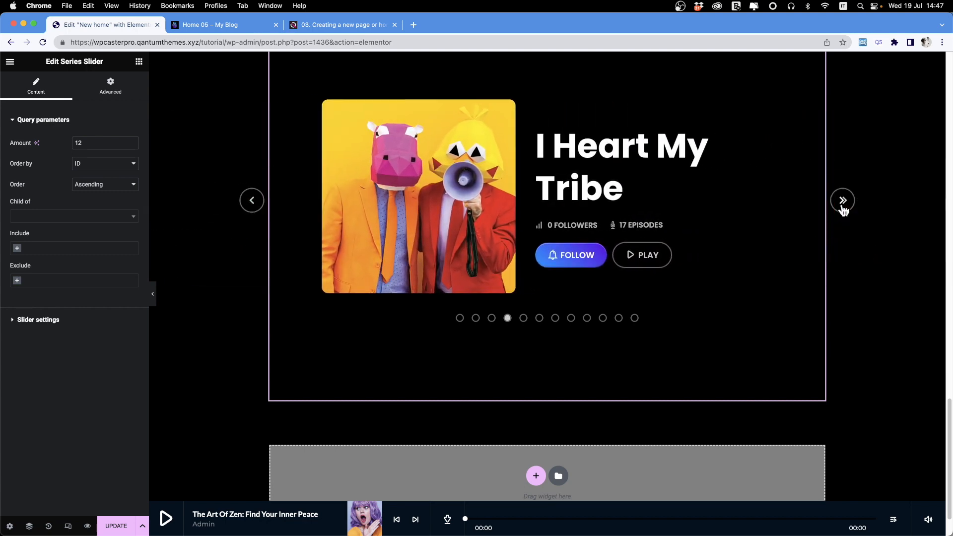
pyautogui.click(843, 206)
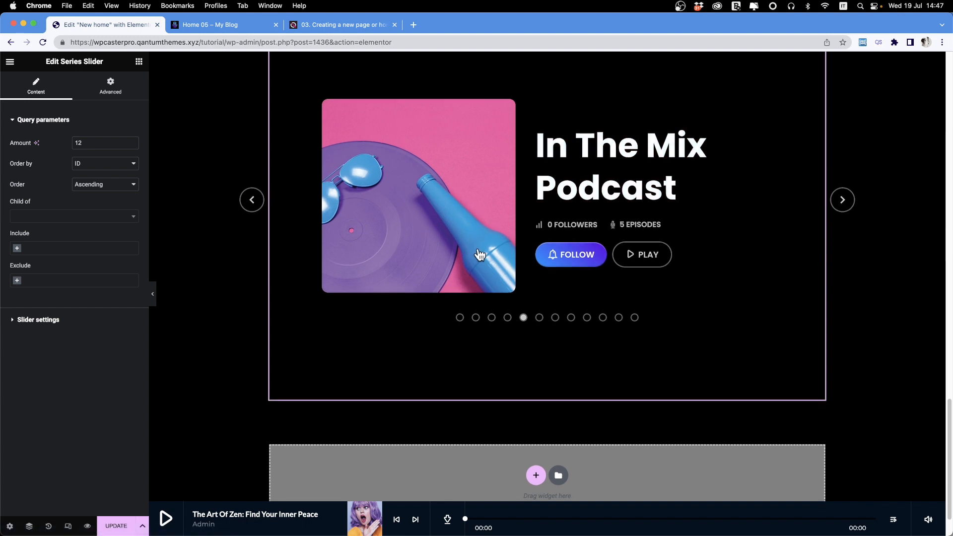
# Create a single-column section below the series slider and add a Podcast list widget to it
pyautogui.scroll(-2, 476, 278)
pyautogui.click(535, 417)
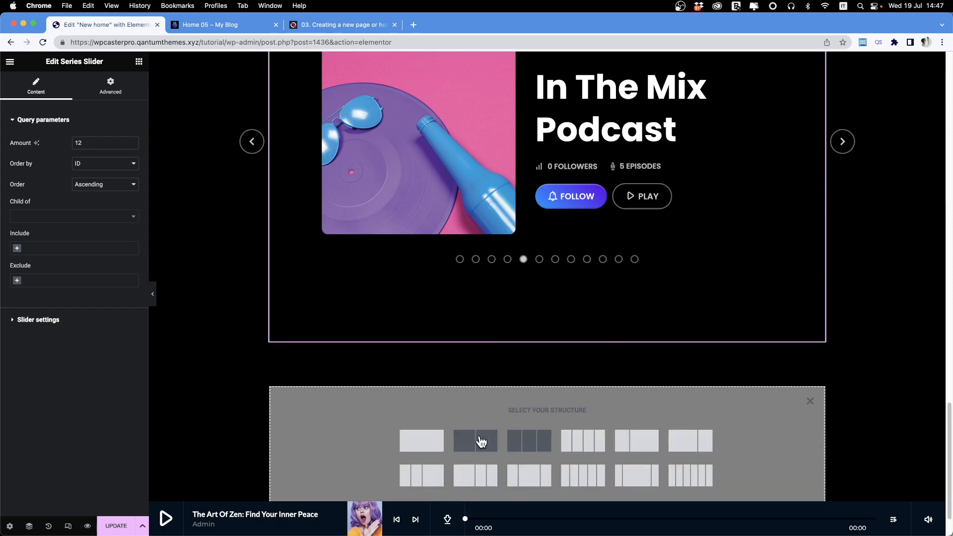
pyautogui.click(420, 447)
pyautogui.click(139, 61)
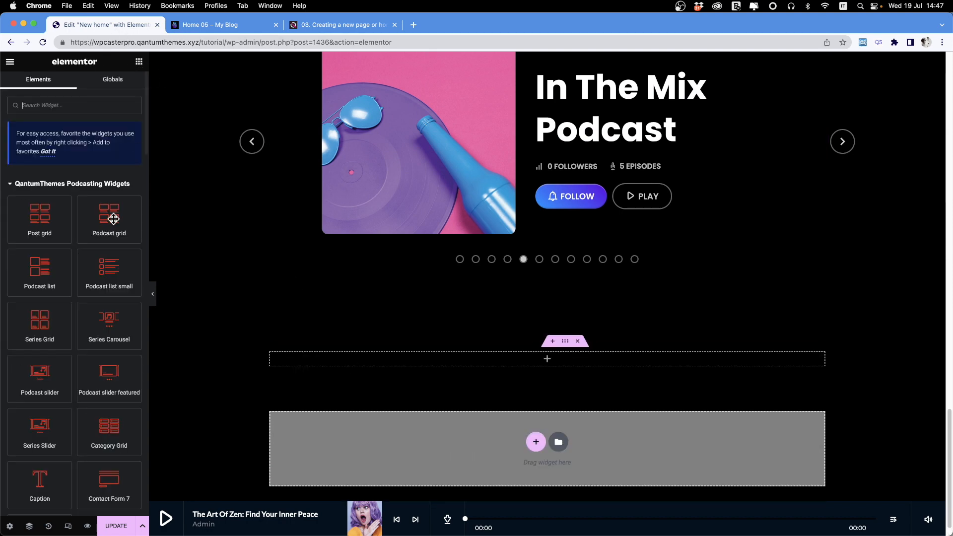
pyautogui.scroll(-3, 54, 236)
pyautogui.scroll(3, 50, 233)
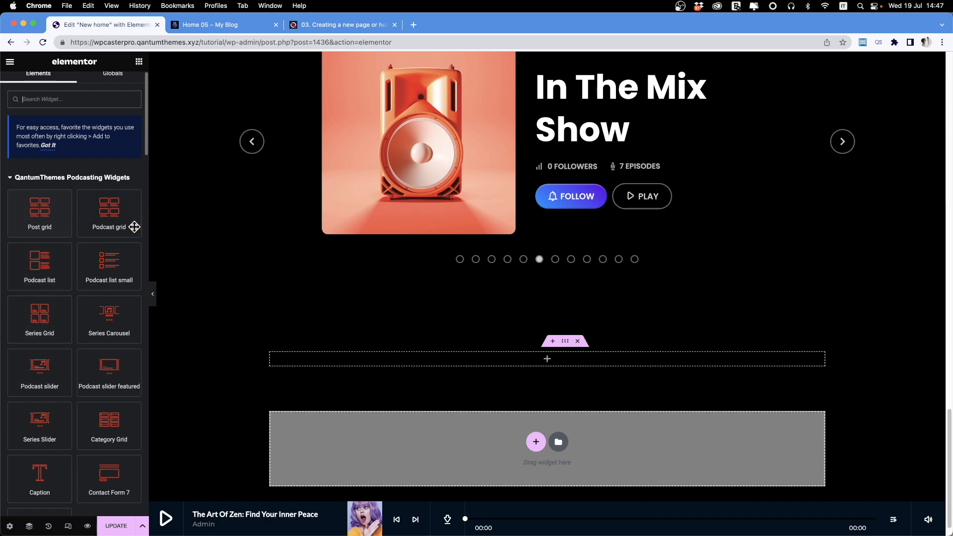
pyautogui.moveTo(43, 271); pyautogui.dragTo(49, 279)
pyautogui.moveTo(528, 363); pyautogui.dragTo(529, 362)
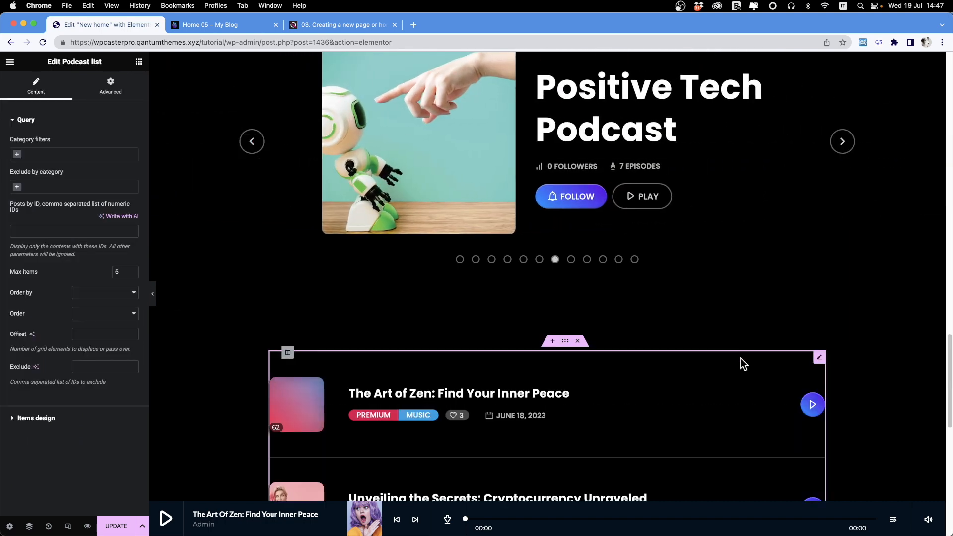
# Add a Post grid widget in a new section below the podcast list
pyautogui.scroll(-6, 735, 357)
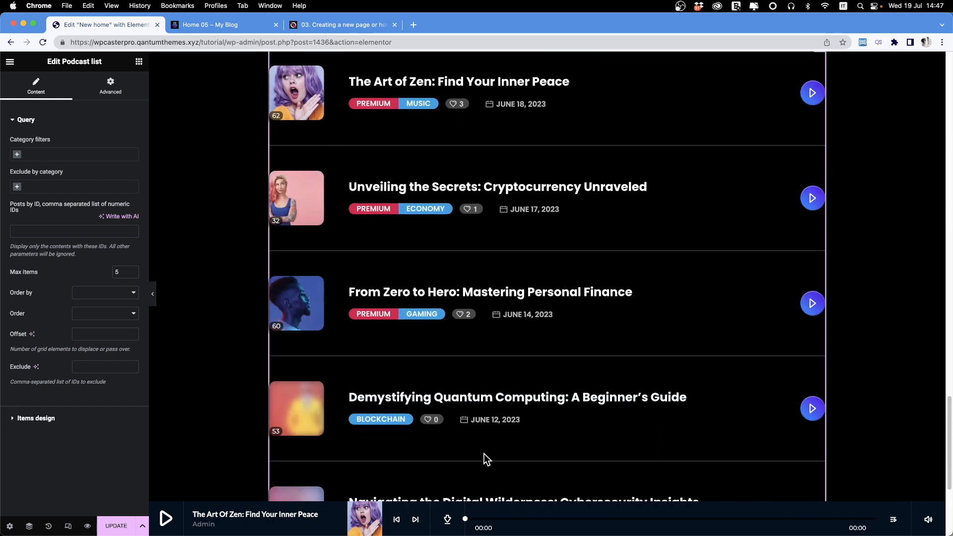
pyautogui.scroll(-4, 487, 459)
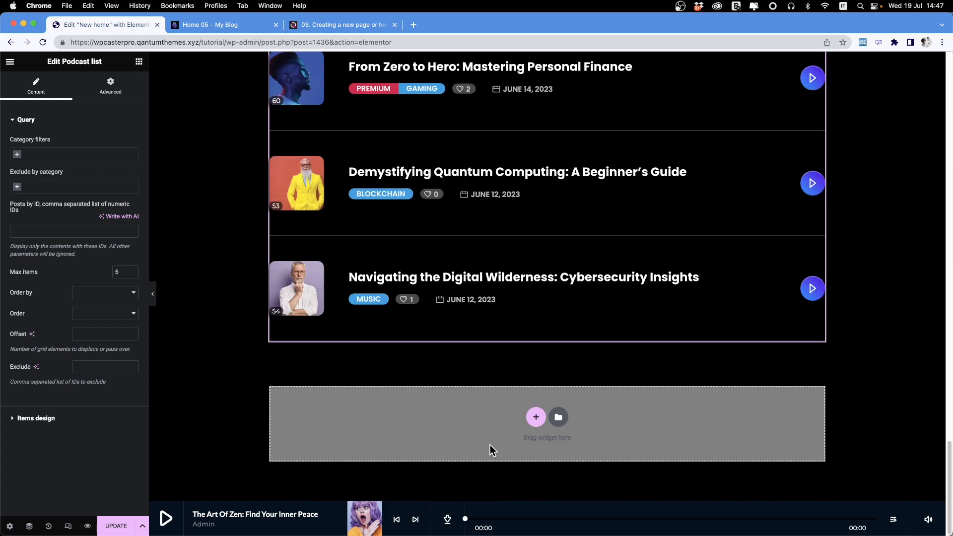
pyautogui.click(138, 61)
pyautogui.moveTo(34, 221); pyautogui.dragTo(588, 413)
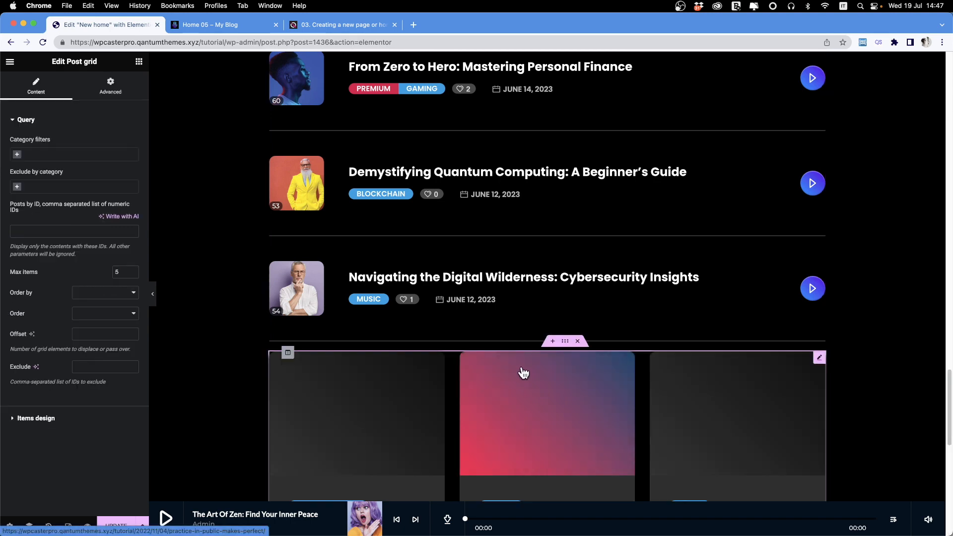
# Add a Podcast list small widget in a new section below the post grid
pyautogui.scroll(-5, 523, 373)
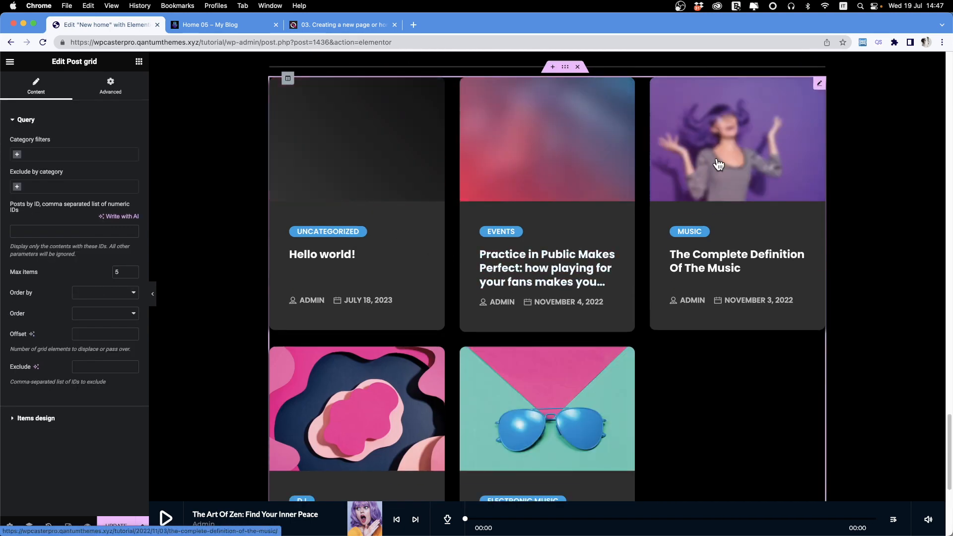
pyautogui.scroll(-5, 421, 315)
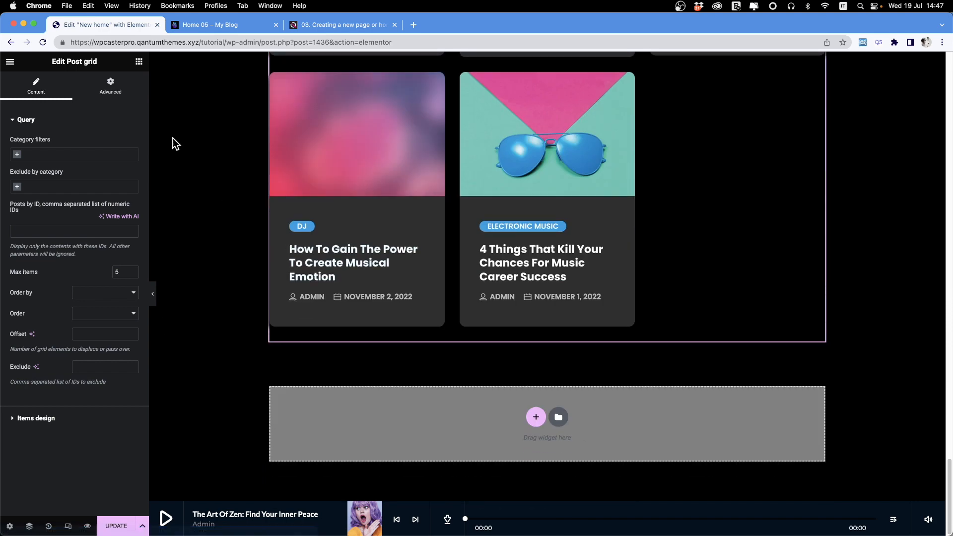
pyautogui.click(141, 63)
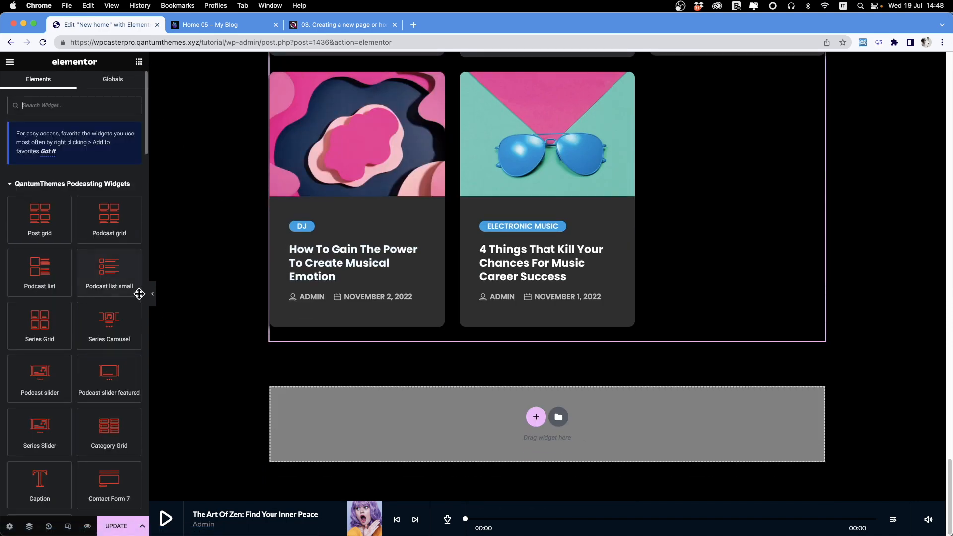
pyautogui.scroll(-1, 122, 350)
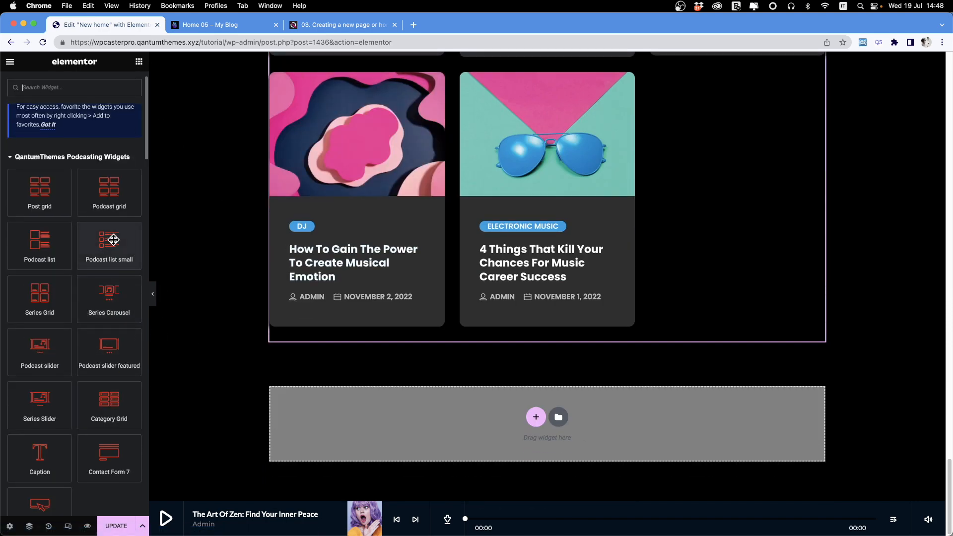
pyautogui.moveTo(114, 245); pyautogui.dragTo(454, 442)
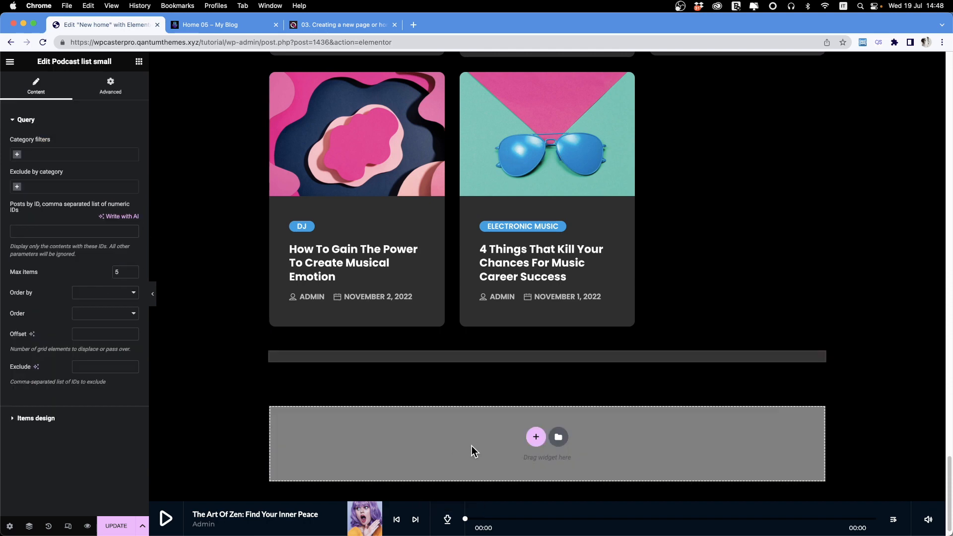
# Split the Podcast list small section into three columns by adding a column beside the list and duplicating the empty one
pyautogui.scroll(-5, 532, 394)
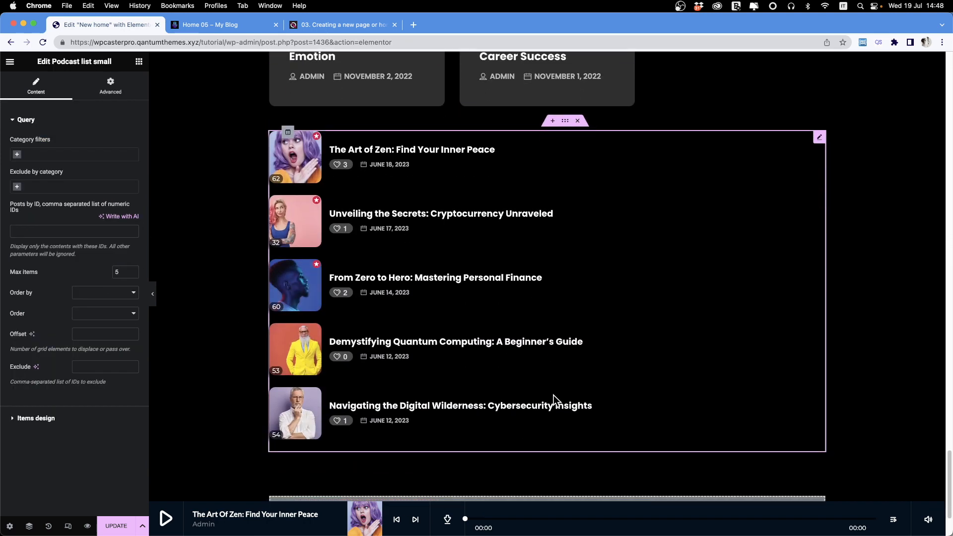
pyautogui.rightClick(289, 132)
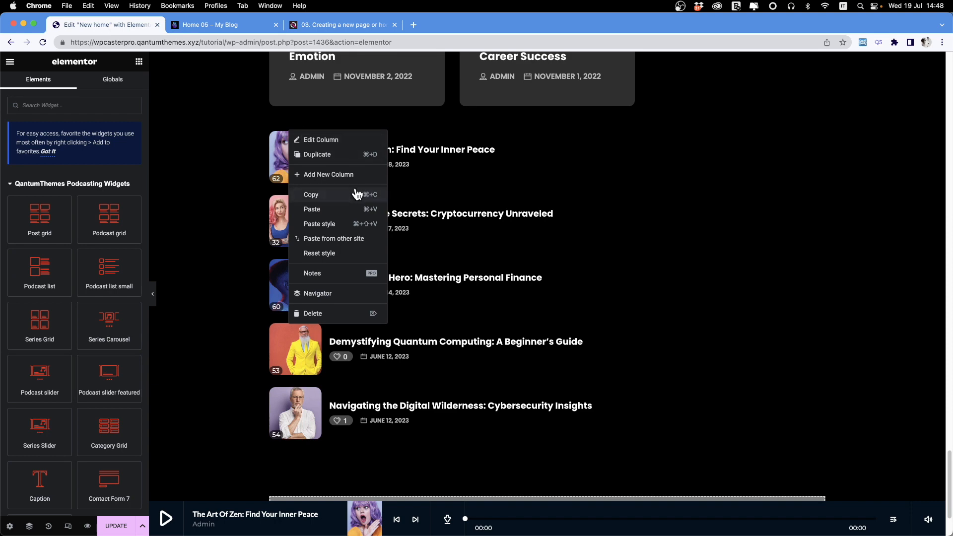
pyautogui.click(346, 175)
pyautogui.rightClick(292, 132)
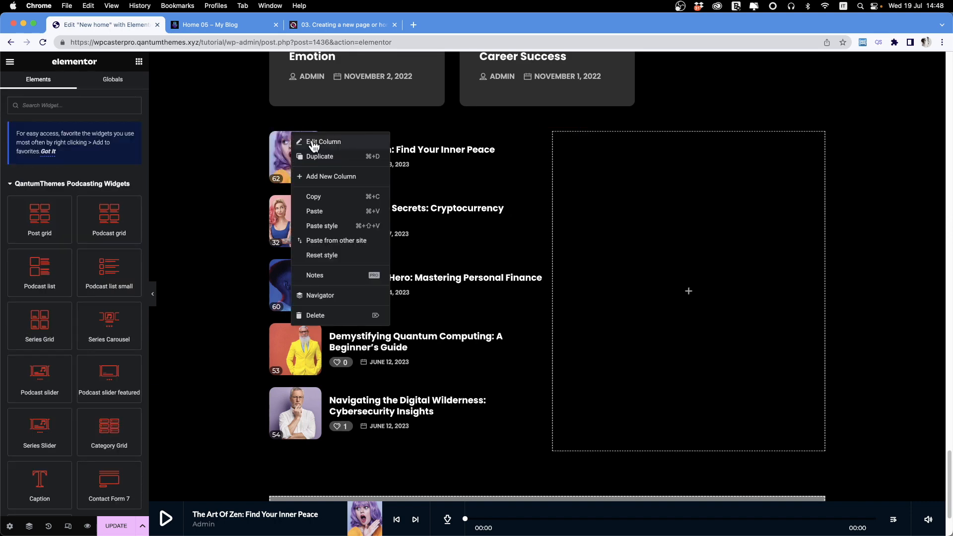
pyautogui.click(319, 144)
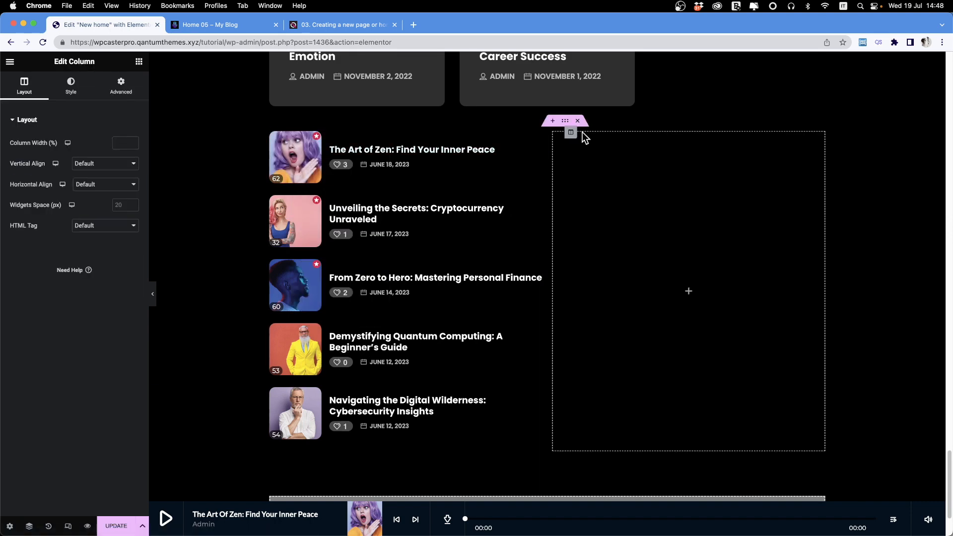
pyautogui.rightClick(574, 128)
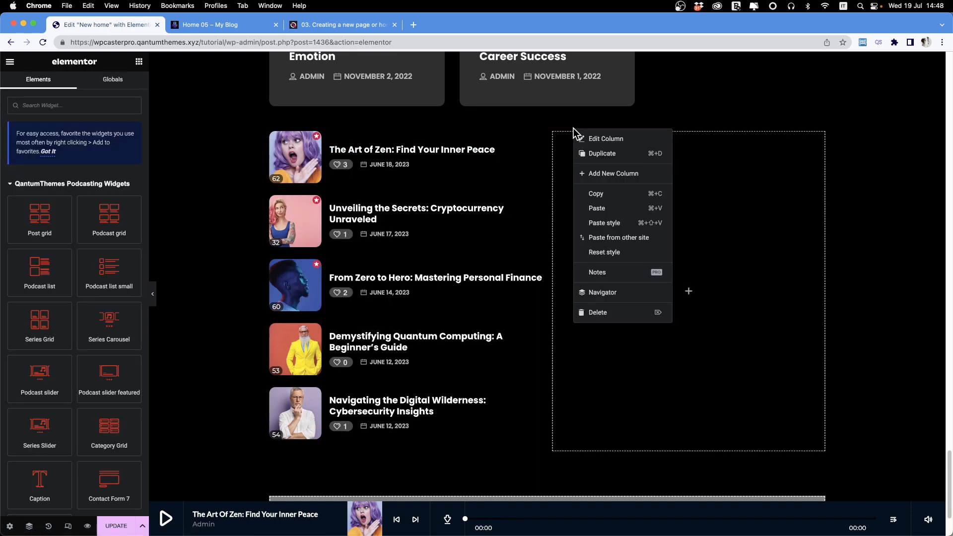
pyautogui.click(609, 157)
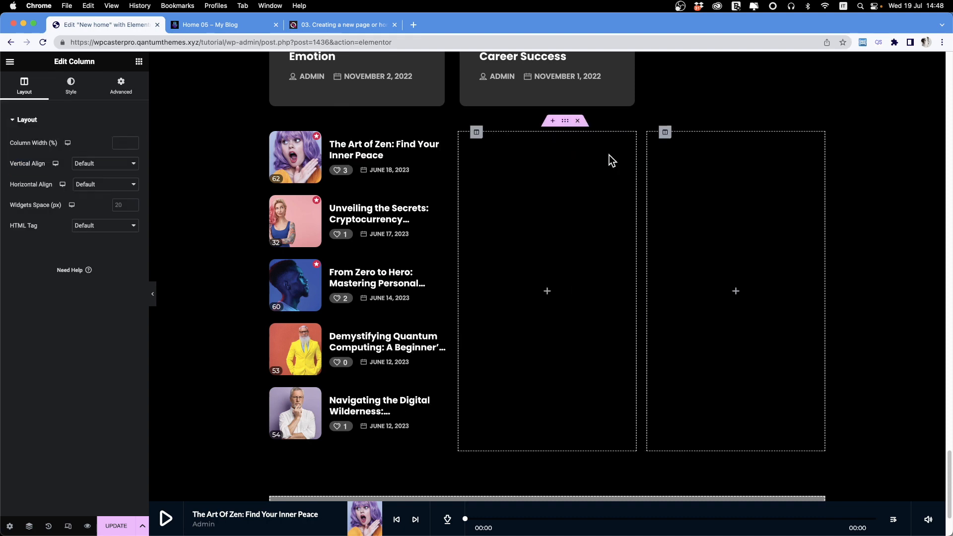
# Limit the Podcast list small widget to 3 items and enable its load more button
pyautogui.rightClick(373, 199)
pyautogui.click(394, 208)
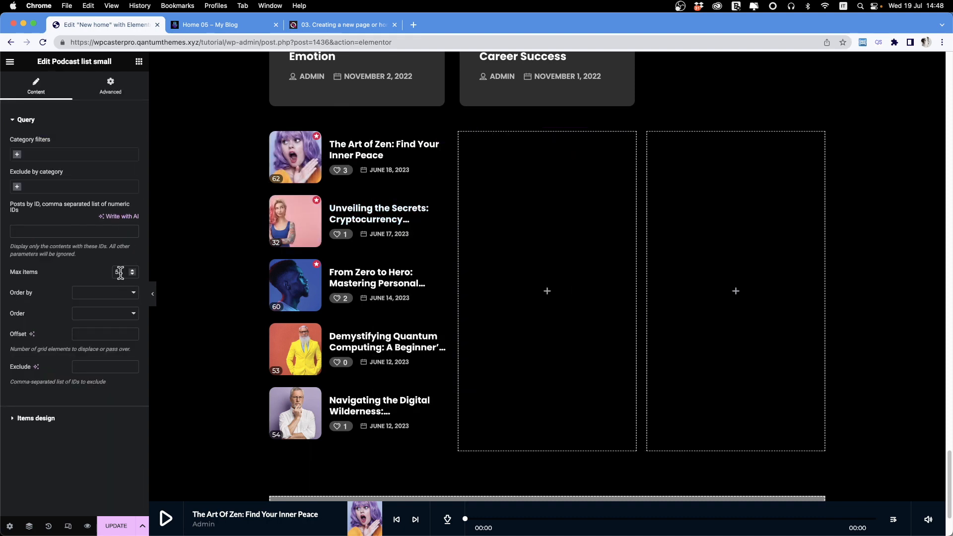
pyautogui.click(36, 418)
pyautogui.click(118, 166)
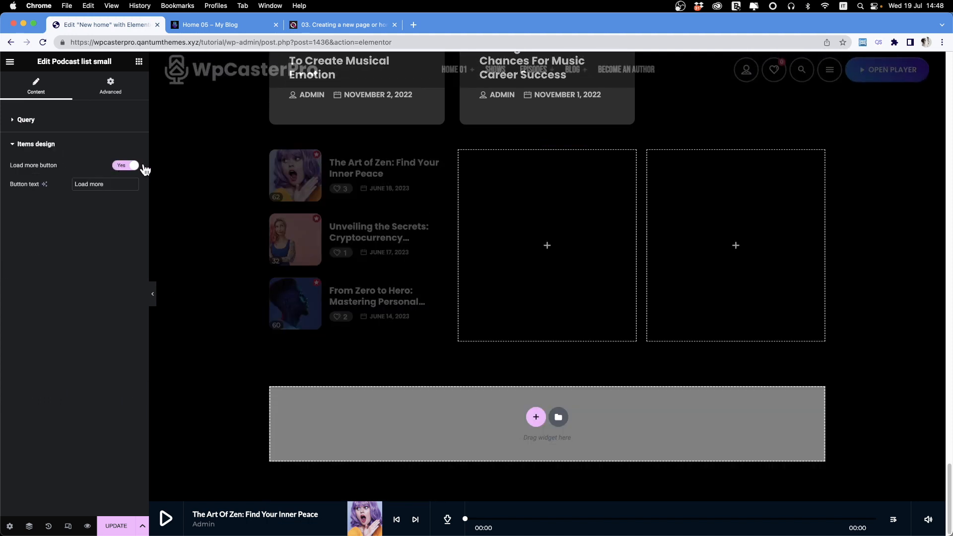
# Copy the Podcast list small widget from the first column and paste it into the two empty columns
pyautogui.rightClick(309, 239)
pyautogui.click(347, 281)
pyautogui.rightClick(529, 215)
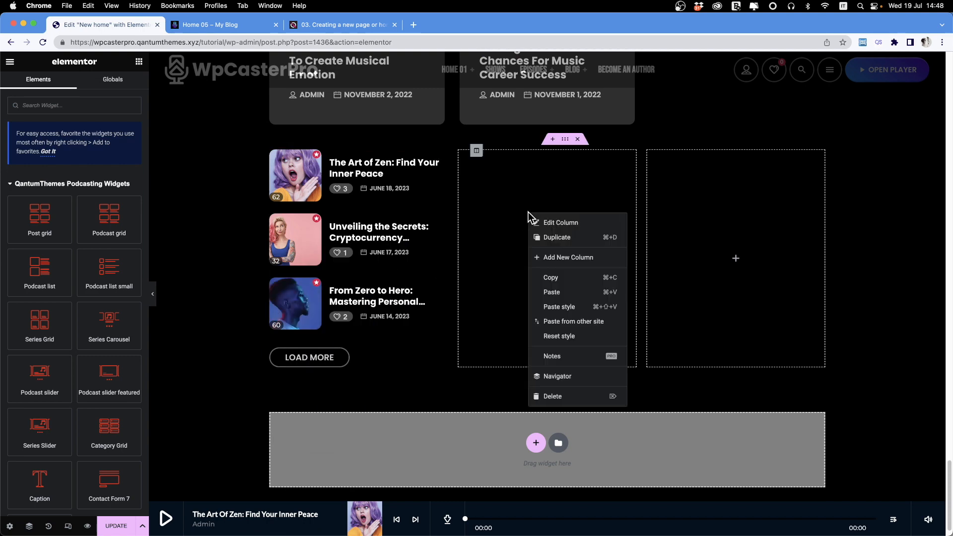
pyautogui.click(580, 297)
pyautogui.rightClick(734, 212)
pyautogui.click(762, 293)
# Filter the middle column's podcast list by the category podcast-category:gaming
pyautogui.rightClick(561, 226)
pyautogui.click(592, 233)
pyautogui.click(39, 154)
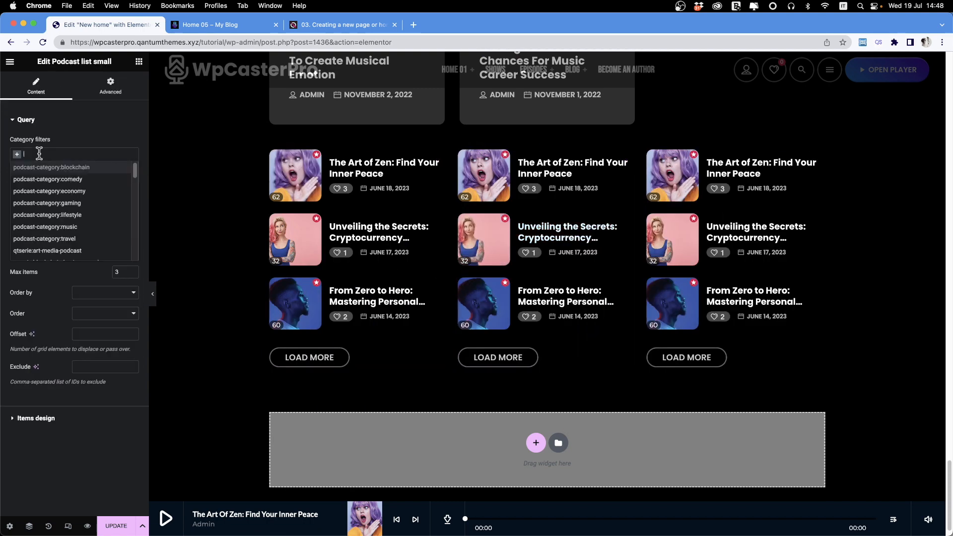
pyautogui.click(78, 208)
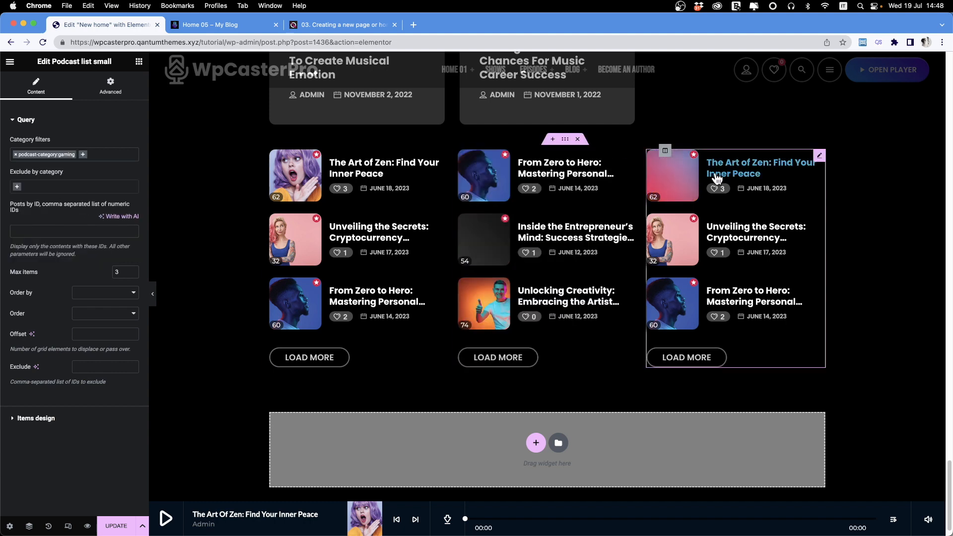
# Filter the third column's podcast list by the category podcast-category:music
pyautogui.rightClick(726, 202)
pyautogui.click(745, 208)
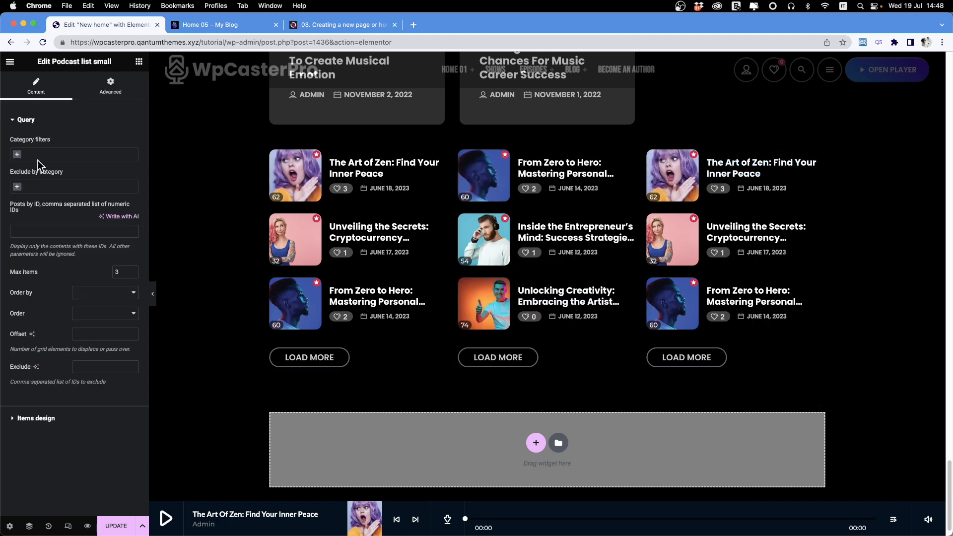
pyautogui.click(45, 156)
pyautogui.scroll(-2, 67, 234)
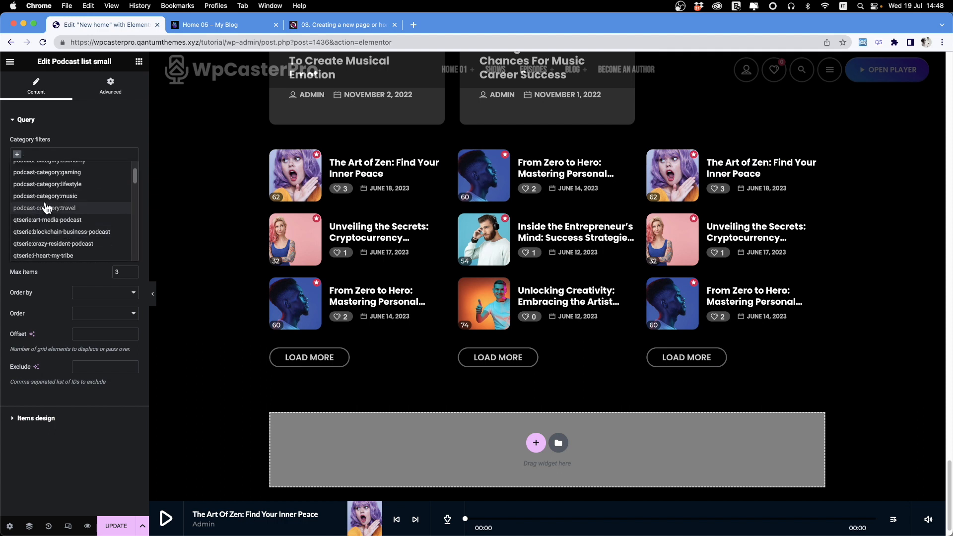
pyautogui.click(57, 200)
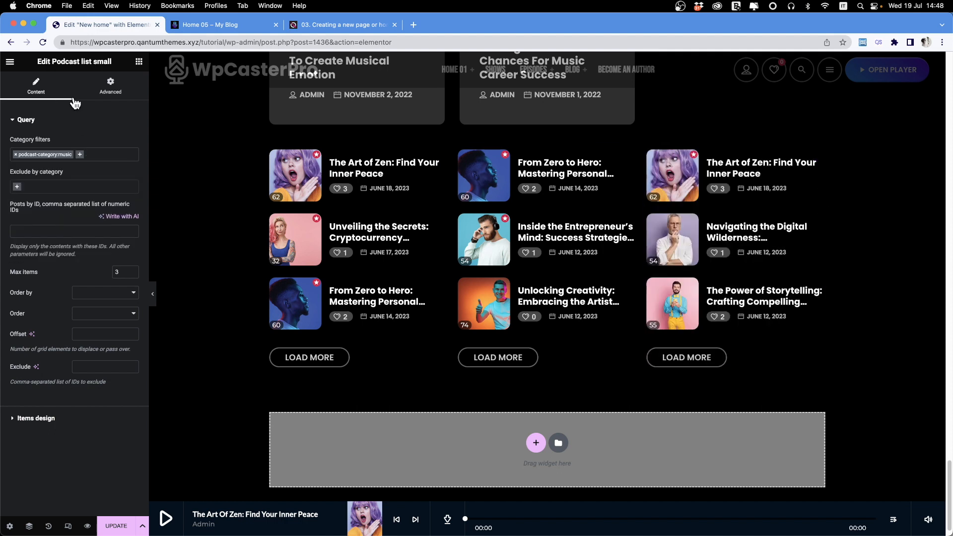
# Add a Caption widget above the first column's podcast list with the text MUSIC
pyautogui.click(139, 63)
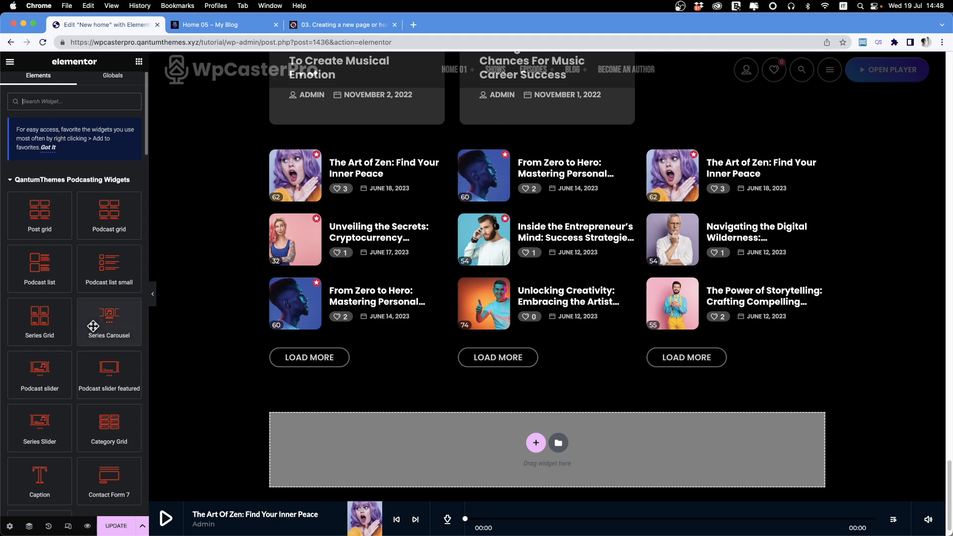
pyautogui.scroll(-1, 96, 324)
pyautogui.moveTo(57, 454); pyautogui.dragTo(343, 164)
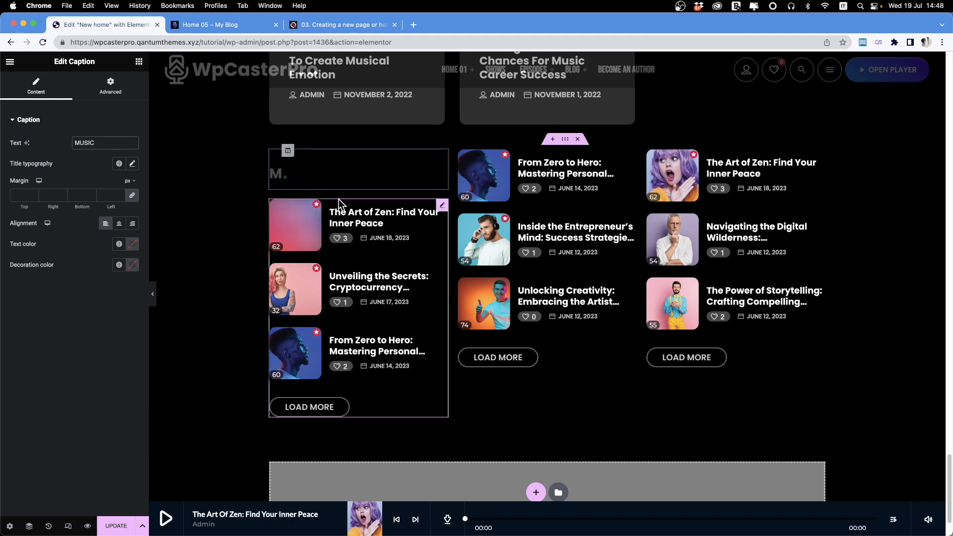
# Duplicate the MUSIC caption twice and move the copies above the second and third columns' podcast lists
pyautogui.rightClick(349, 175)
pyautogui.click(372, 195)
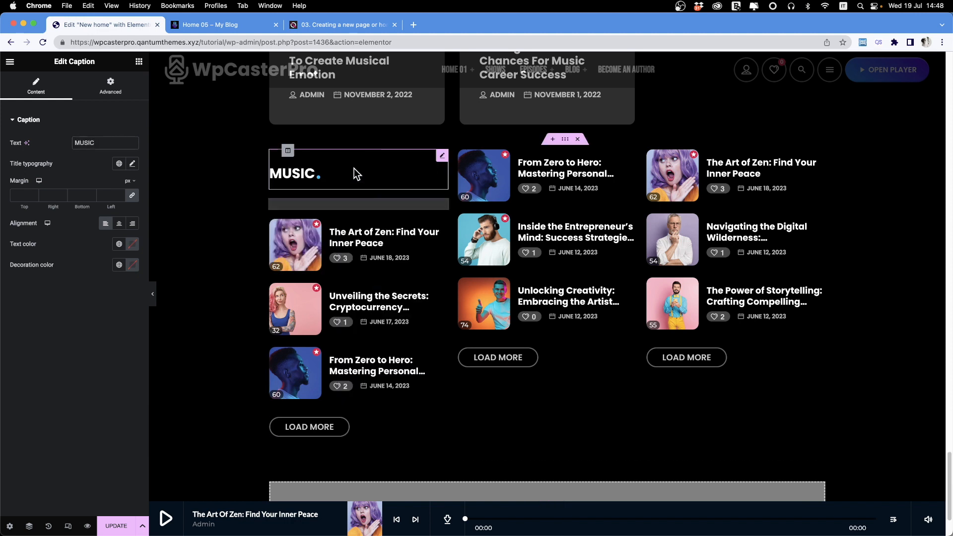
pyautogui.rightClick(367, 174)
pyautogui.click(385, 194)
pyautogui.moveTo(443, 161); pyautogui.dragTo(519, 163)
pyautogui.moveTo(439, 157); pyautogui.dragTo(760, 170)
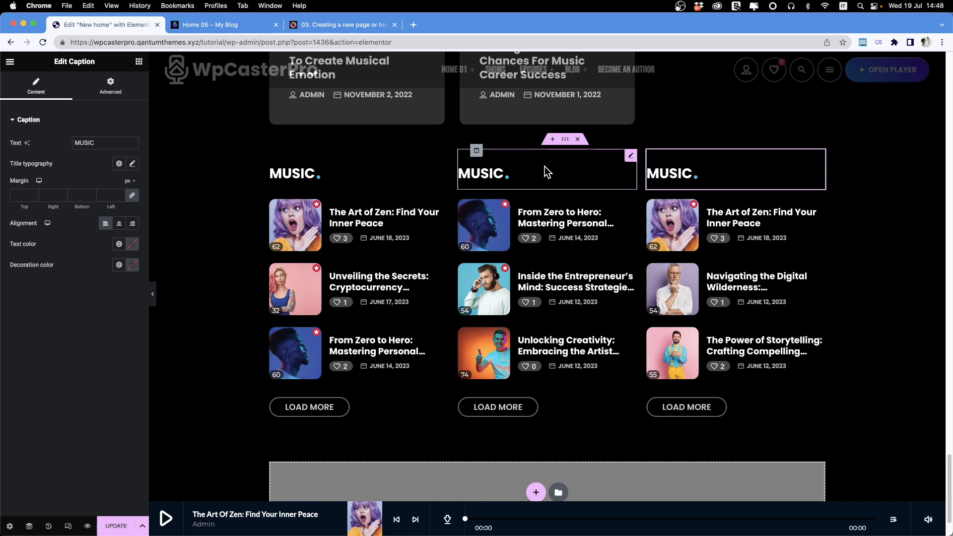
# Create a single-column section below the three podcast lists and add a Series Carousel widget beneath it
pyautogui.scroll(-3, 547, 298)
pyautogui.click(535, 429)
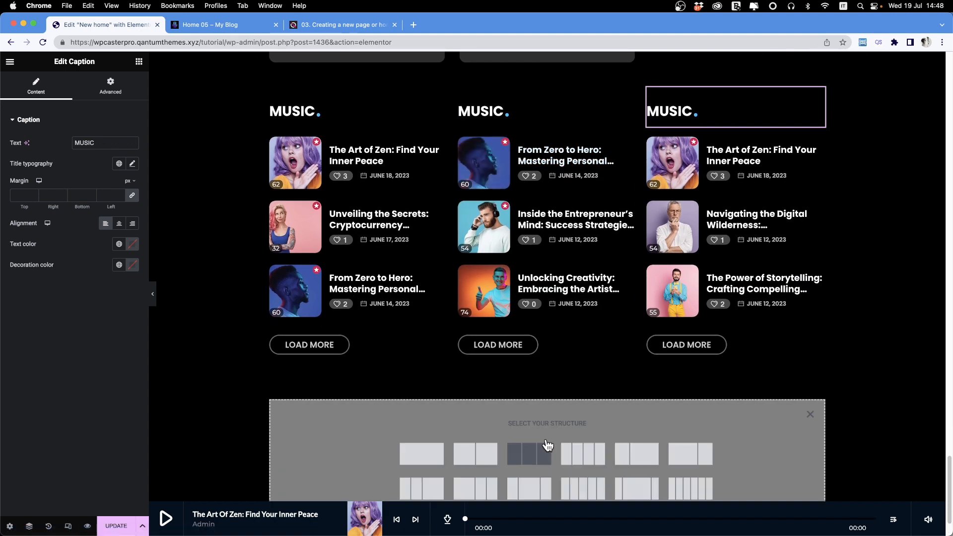
pyautogui.click(412, 459)
pyautogui.click(139, 63)
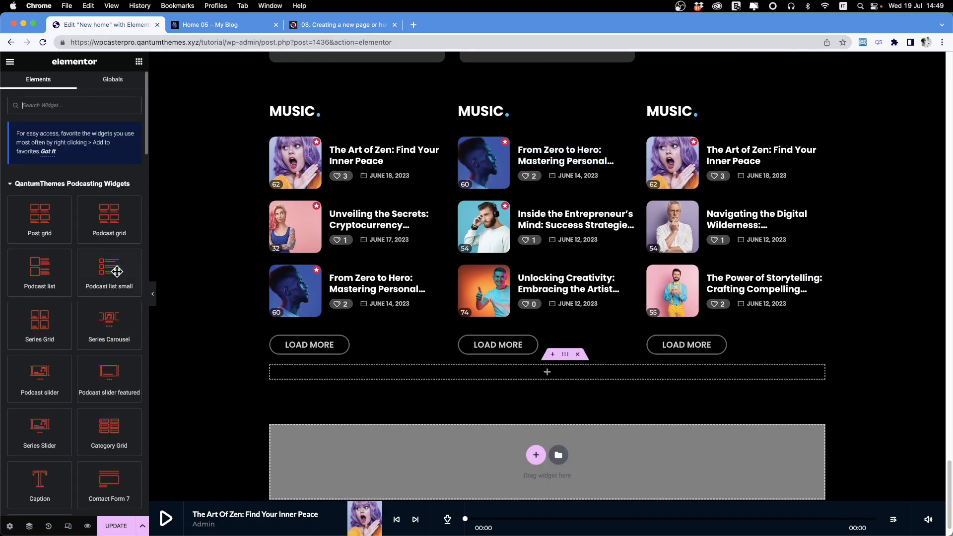
pyautogui.scroll(-3, 117, 262)
pyautogui.scroll(3, 109, 155)
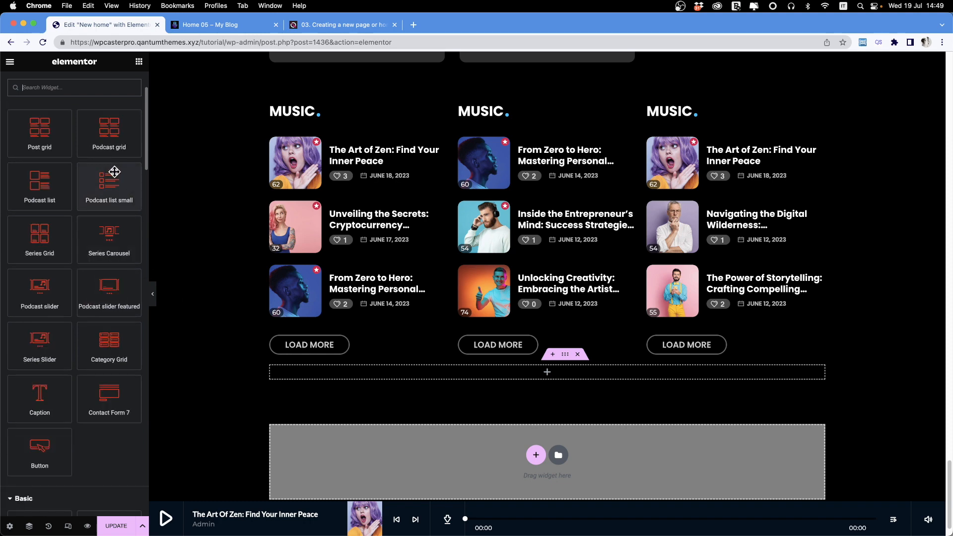
pyautogui.moveTo(114, 312); pyautogui.dragTo(496, 489)
pyautogui.scroll(-3, 557, 404)
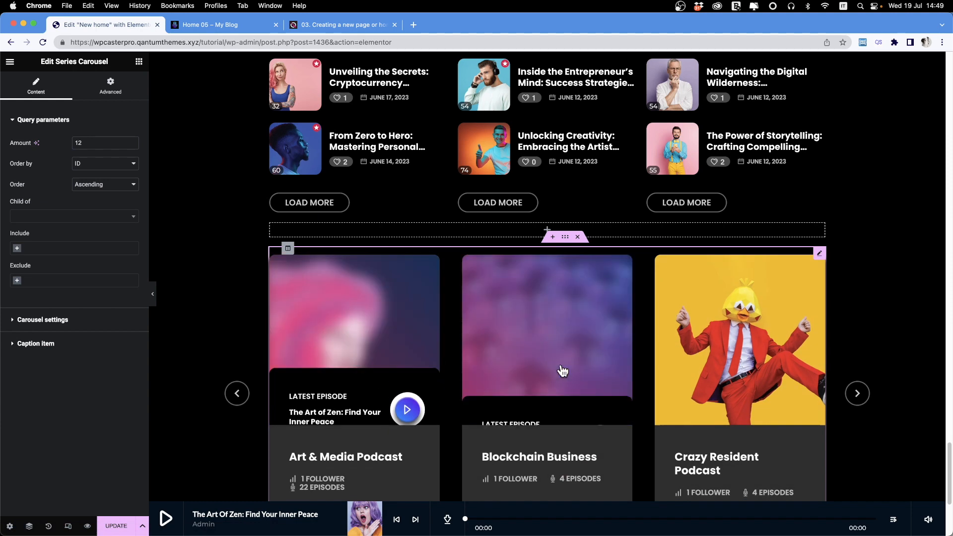
pyautogui.scroll(-1, 801, 375)
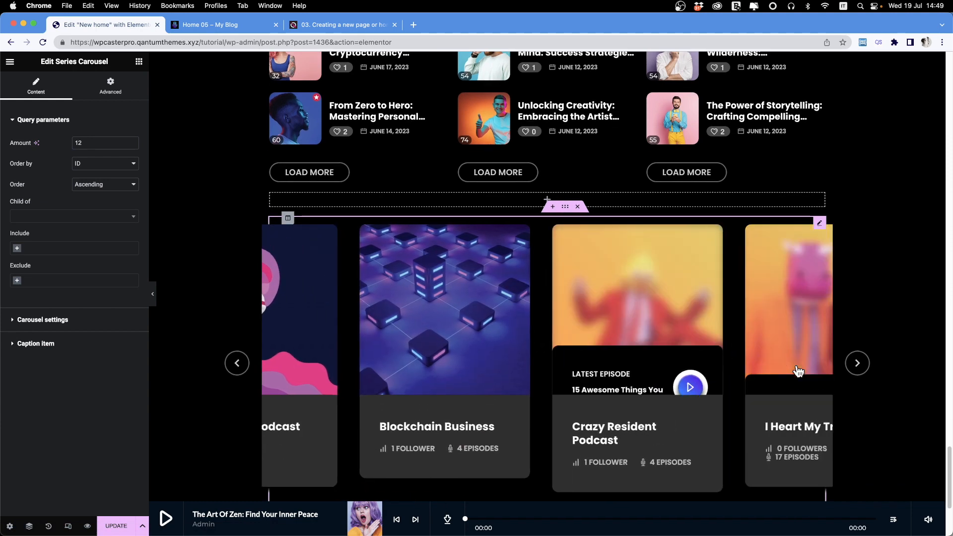
# Set the Series Carousel's gap to 0 and its padding to 10
pyautogui.click(54, 327)
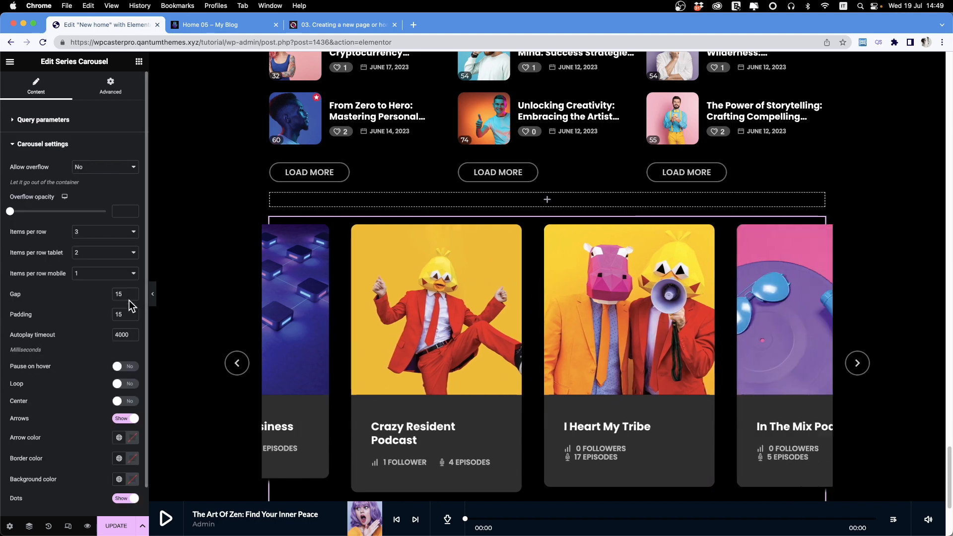
pyautogui.write('00')
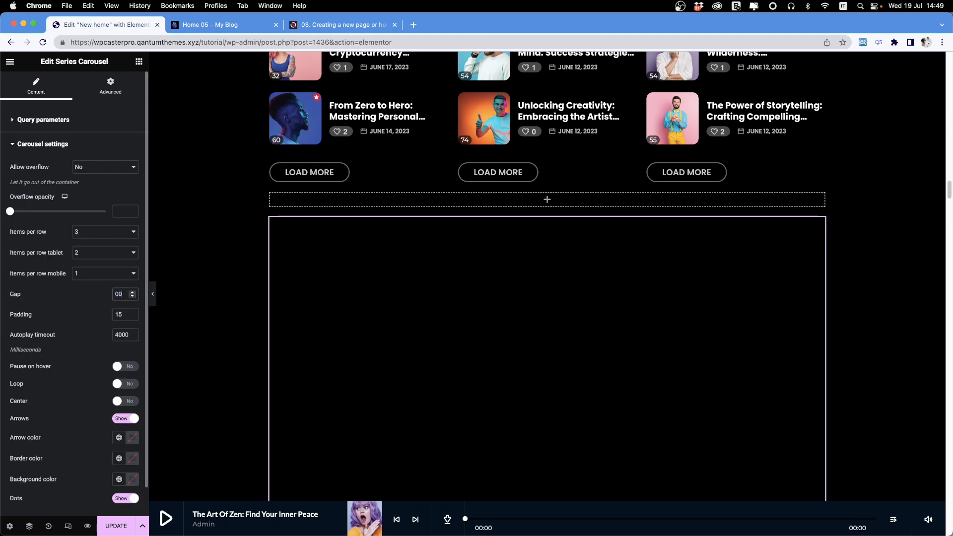
pyautogui.doubleClick(127, 314)
pyautogui.write('0')
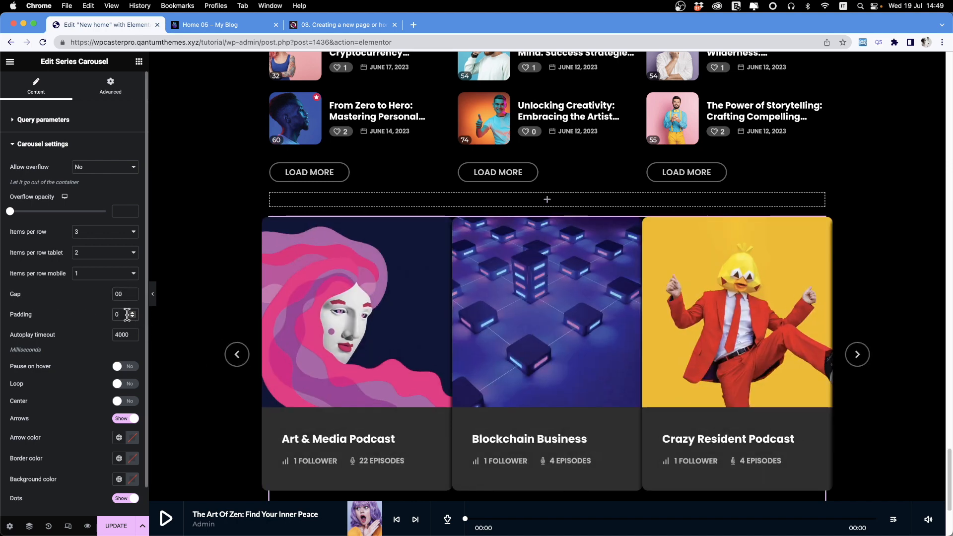
pyautogui.write('10')
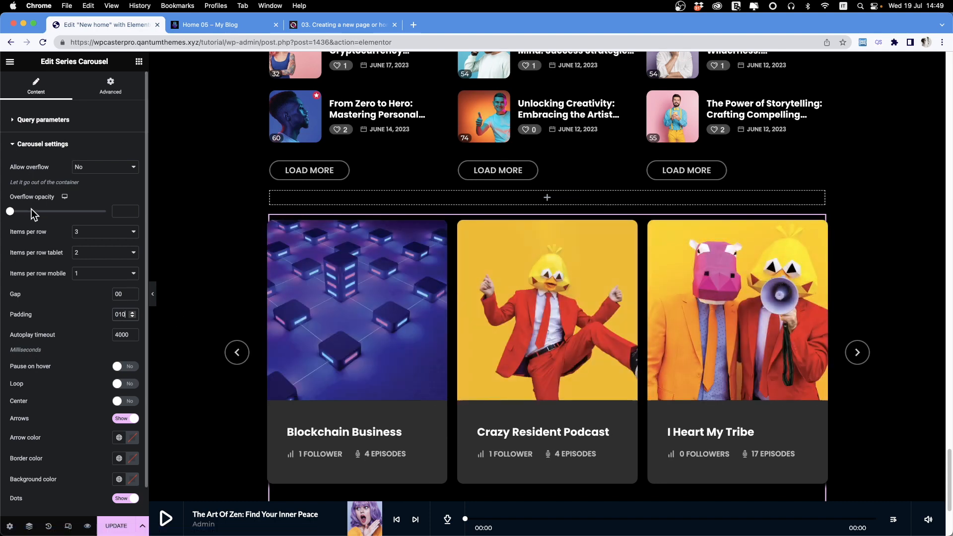
# Allow overflow on the Series Carousel with an overflow opacity of 66, and advance through its slides to preview it
pyautogui.moveTo(31, 212); pyautogui.dragTo(47, 212)
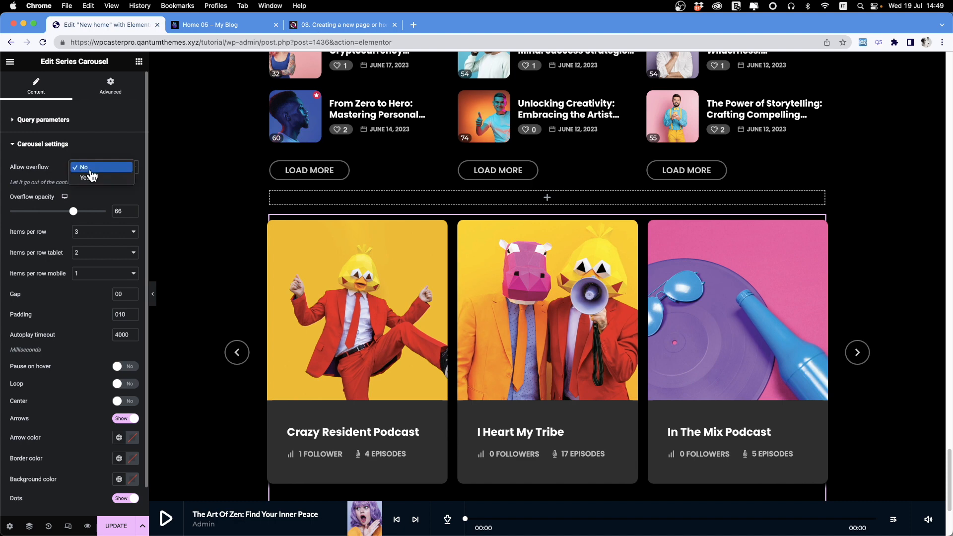
pyautogui.press('Return')
pyautogui.click(862, 356)
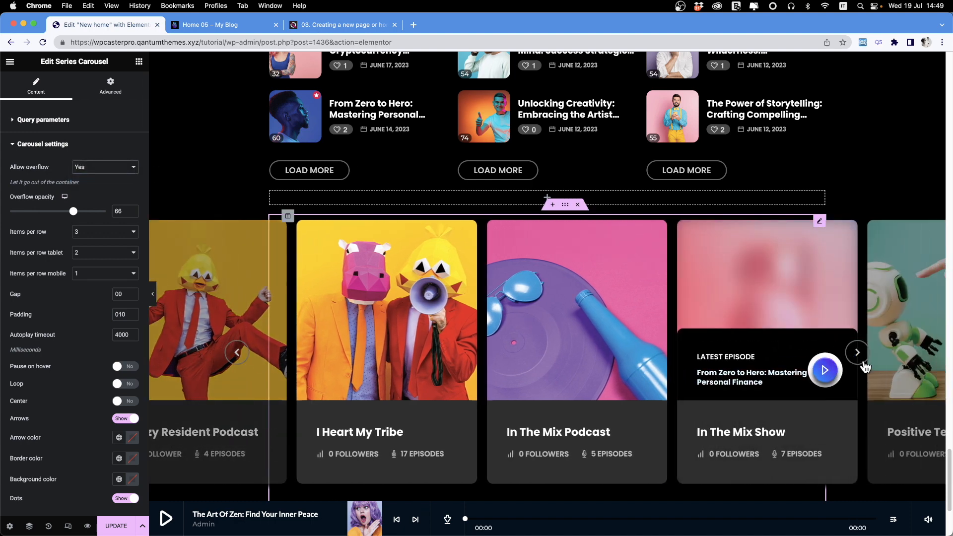
pyautogui.click(862, 355)
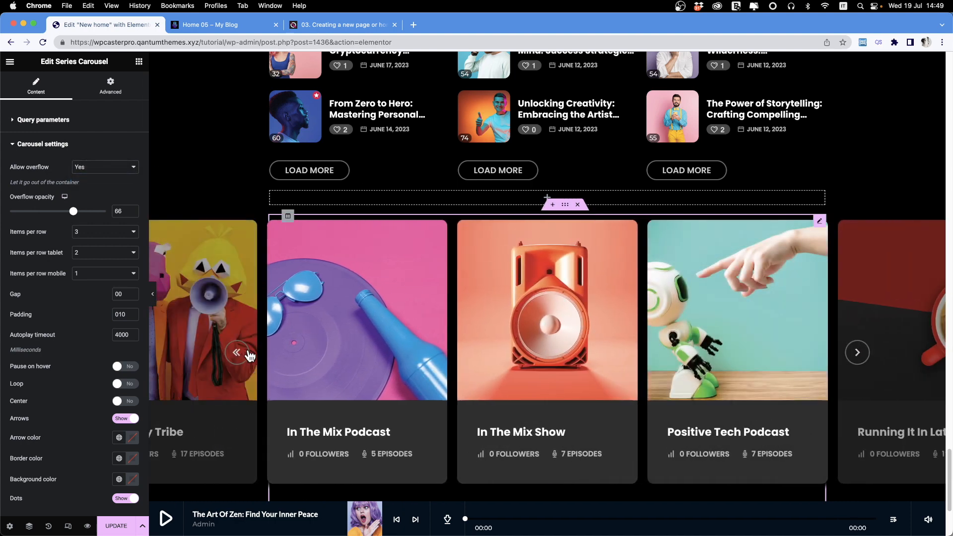
# Enable the Series Carousel's caption item and set its text to AMAZING PODCAST
pyautogui.scroll(-3, 180, 359)
pyautogui.scroll(-1, 88, 350)
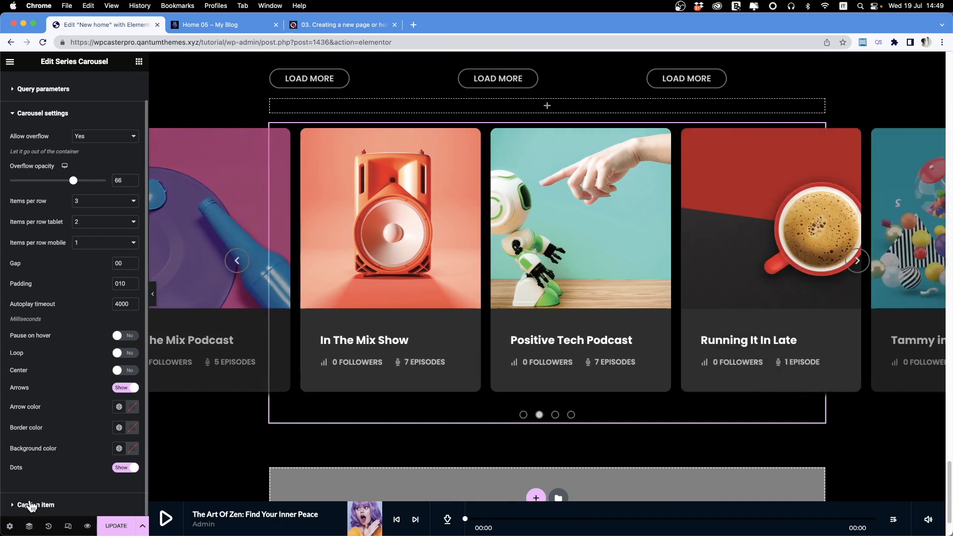
pyautogui.click(22, 505)
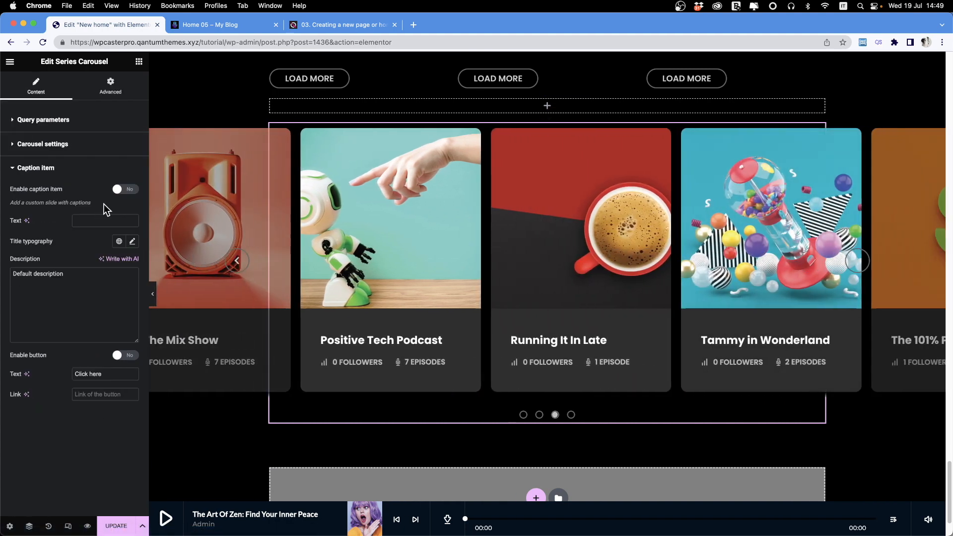
pyautogui.click(126, 190)
pyautogui.click(114, 222)
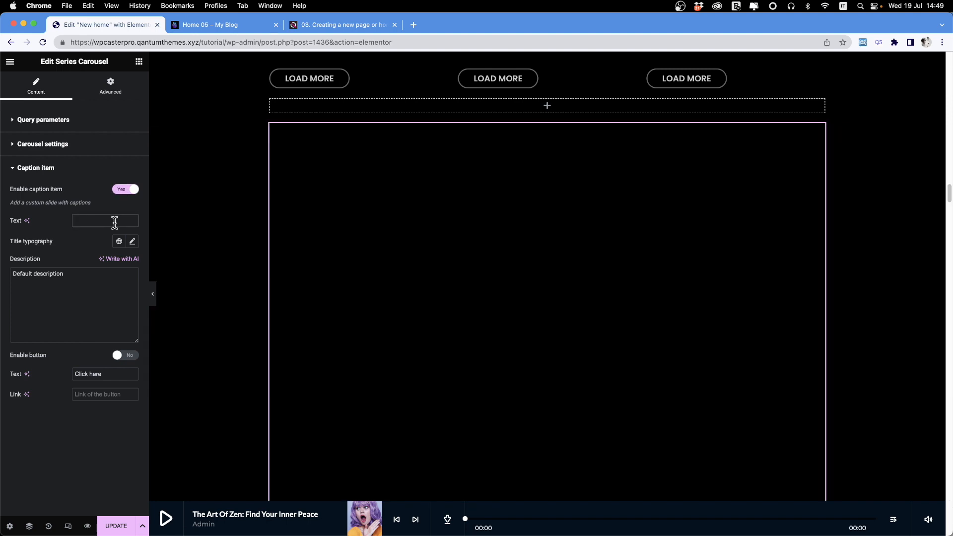
pyautogui.write('AMAZI')
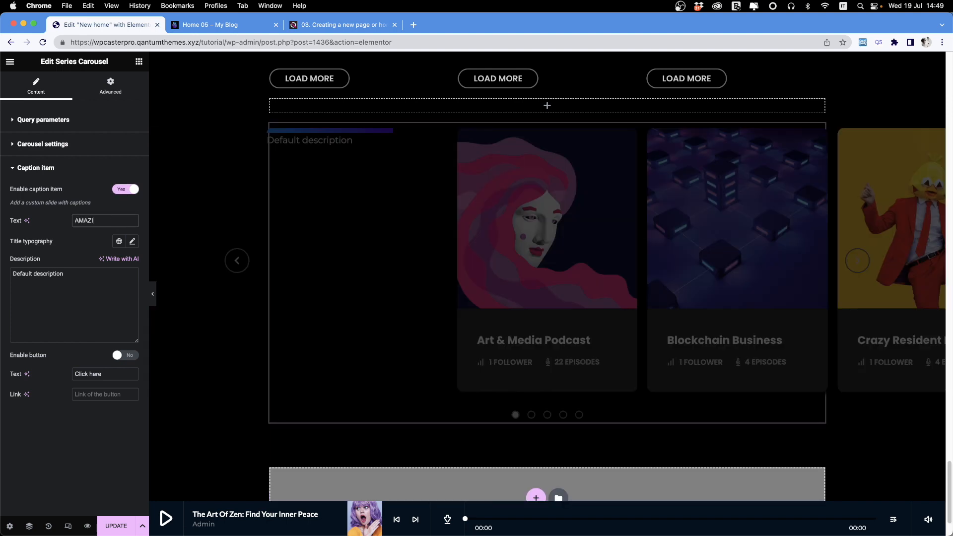
pyautogui.write('NG PODCAST')
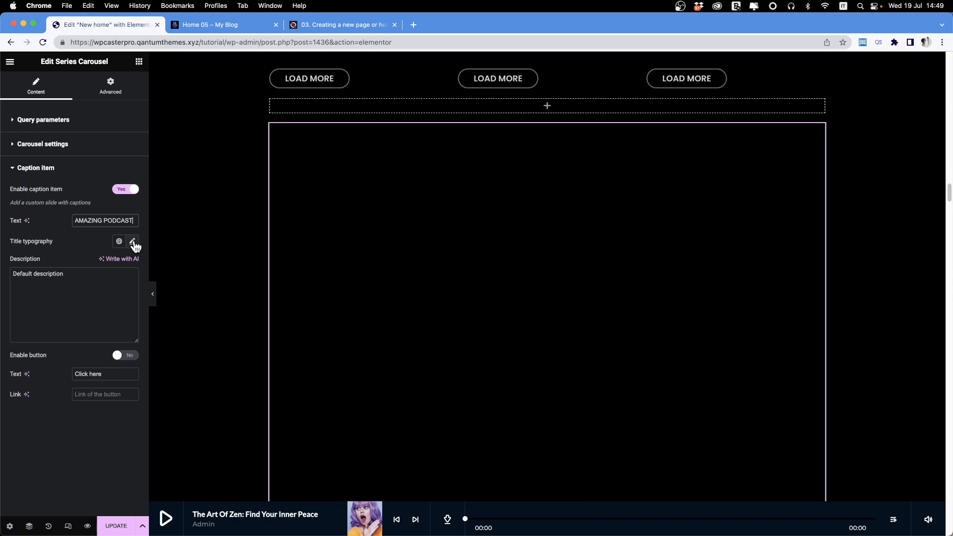
# Set the title size of the Series Carousel's AMAZING PODCAST caption to 67 px
pyautogui.click(133, 243)
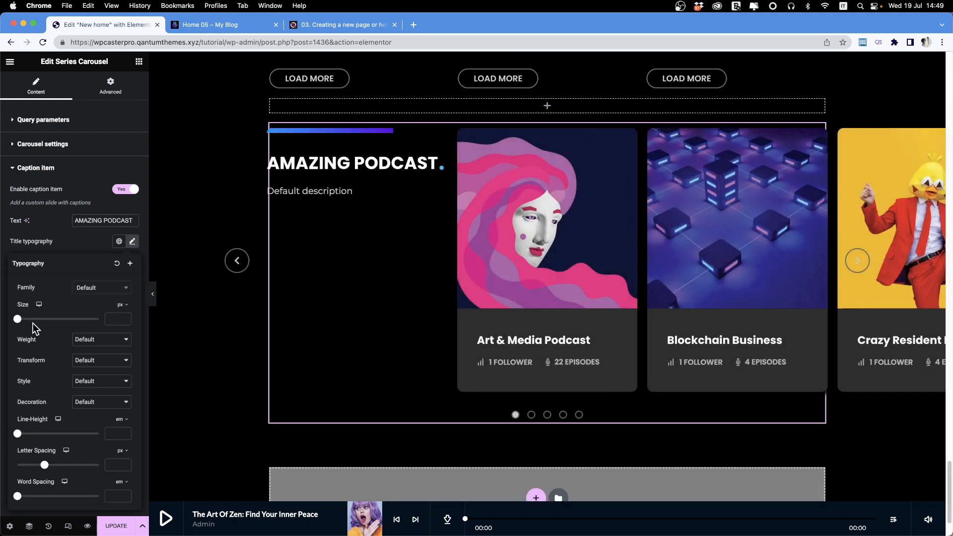
pyautogui.moveTo(19, 320); pyautogui.dragTo(44, 320)
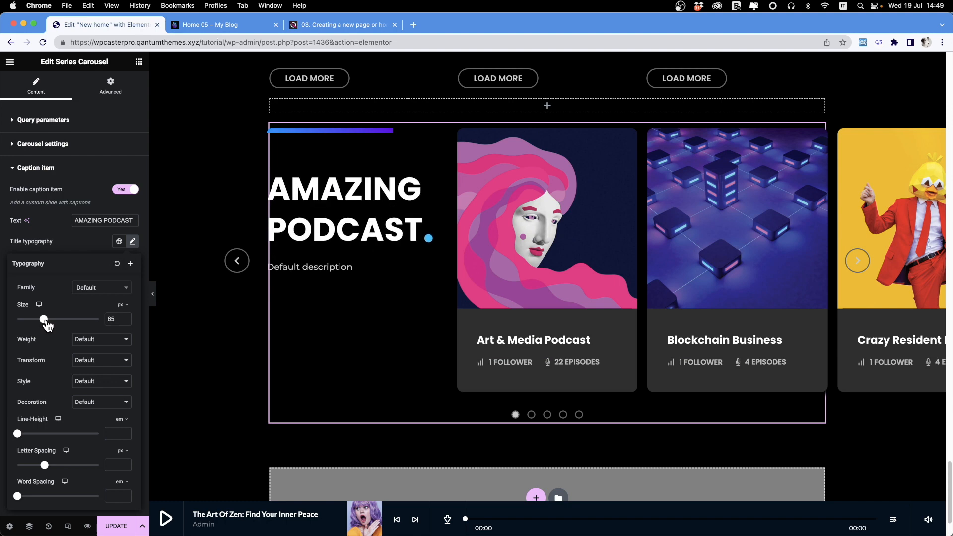
pyautogui.scroll(-3, 547, 238)
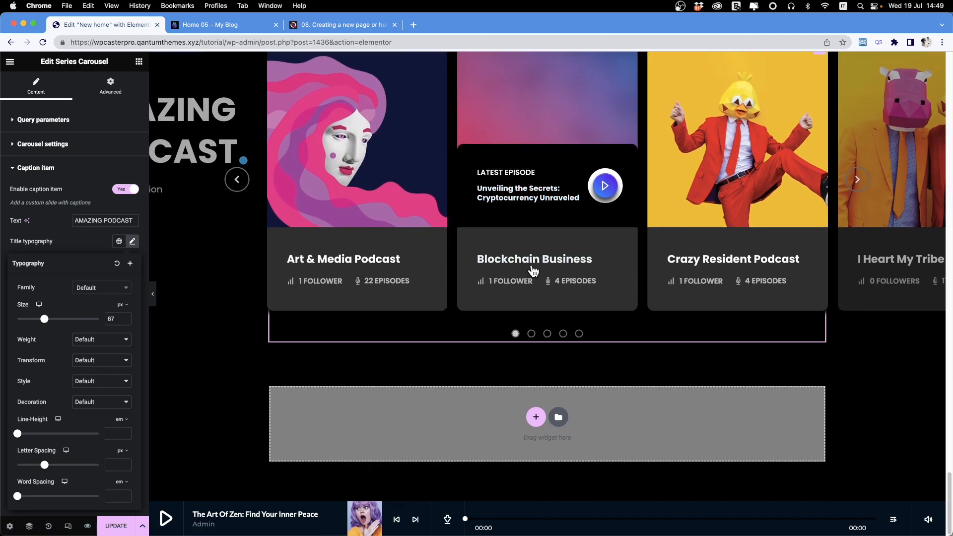
# Create a two-column section below the Series Carousel
pyautogui.click(140, 62)
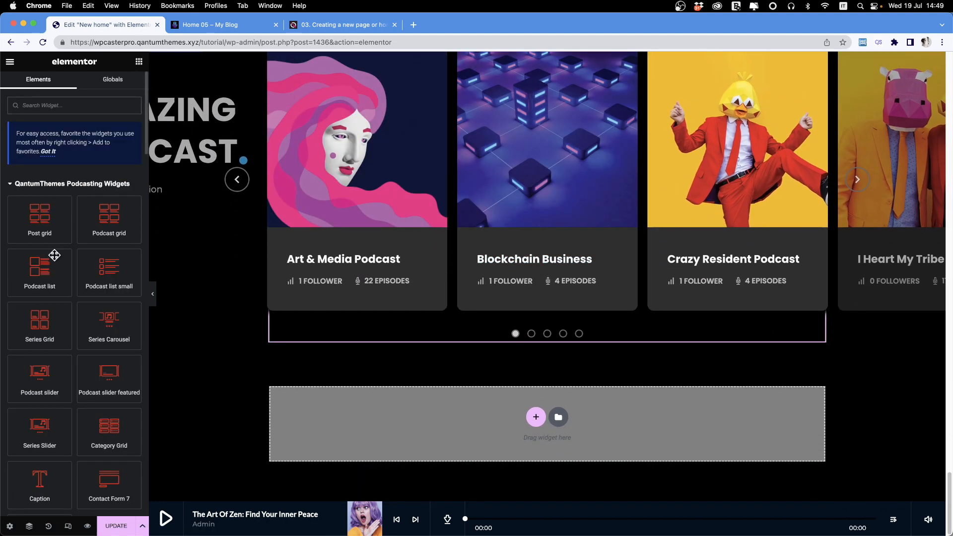
pyautogui.scroll(-3, 105, 299)
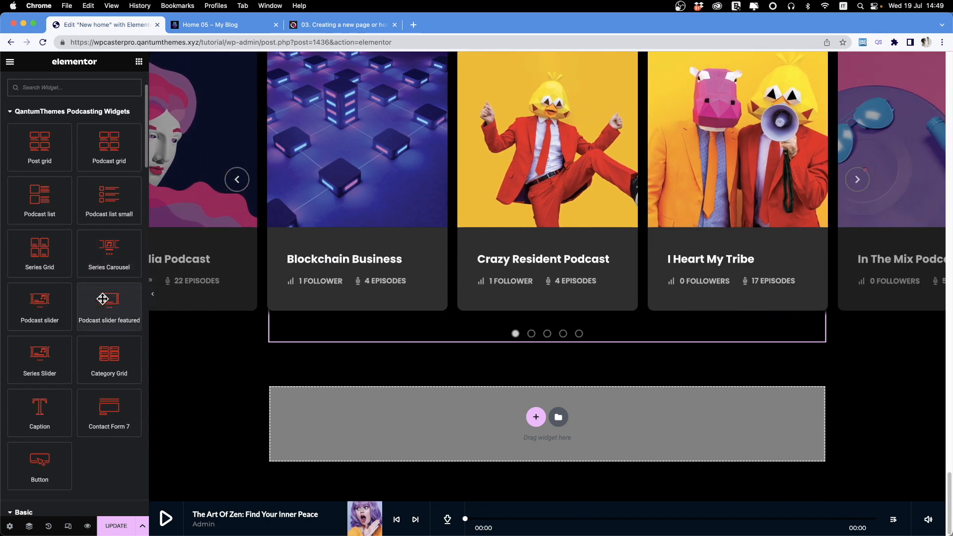
pyautogui.scroll(-2, 103, 299)
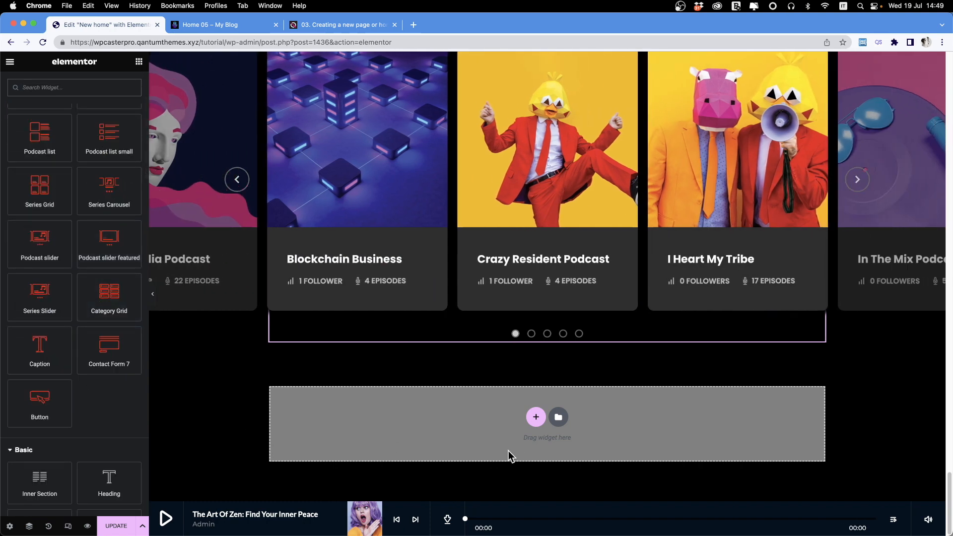
pyautogui.click(535, 416)
pyautogui.click(472, 441)
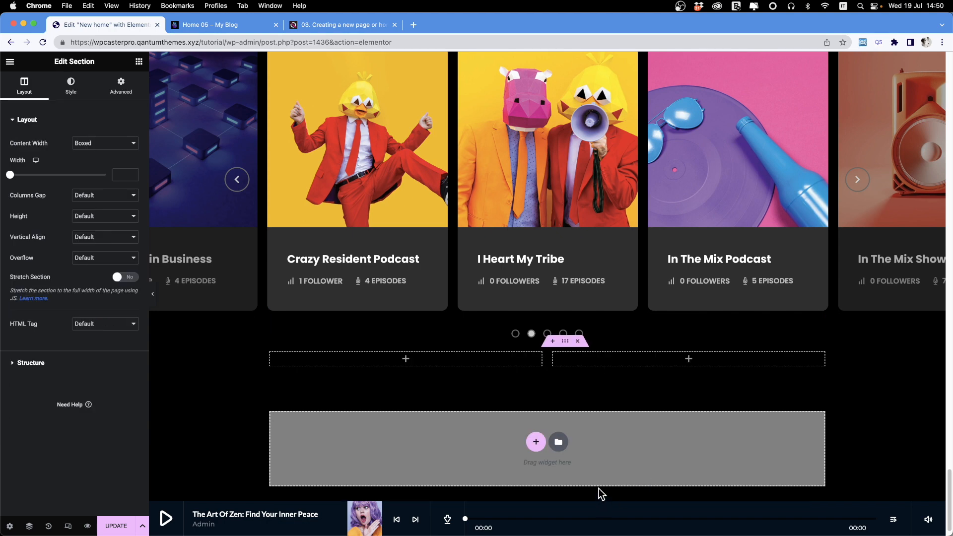
# Add a Contact Form 7 widget to the new section's right column and choose Contact form 1 as its form
pyautogui.click(139, 62)
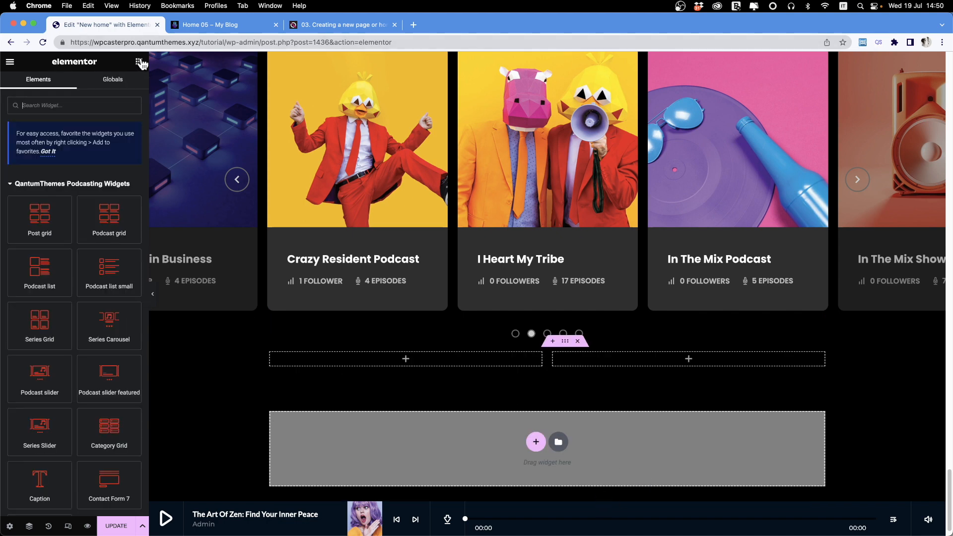
pyautogui.scroll(-10, 85, 372)
pyautogui.scroll(15, 108, 395)
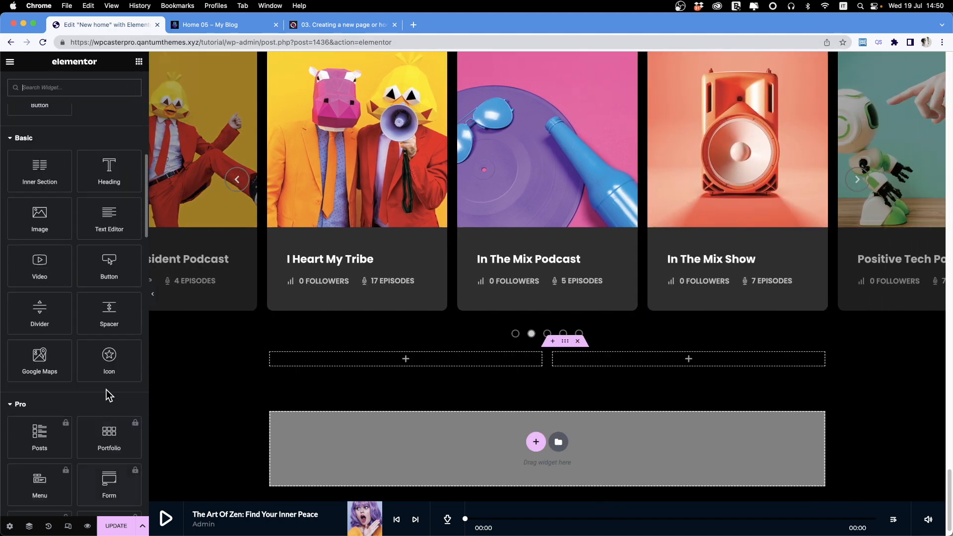
pyautogui.moveTo(110, 391); pyautogui.dragTo(730, 361)
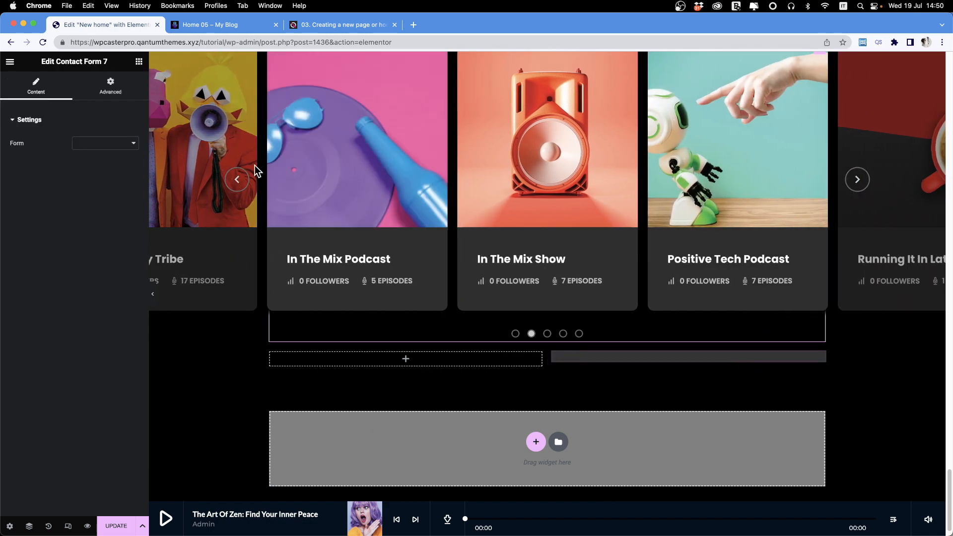
pyautogui.click(99, 146)
pyautogui.click(104, 153)
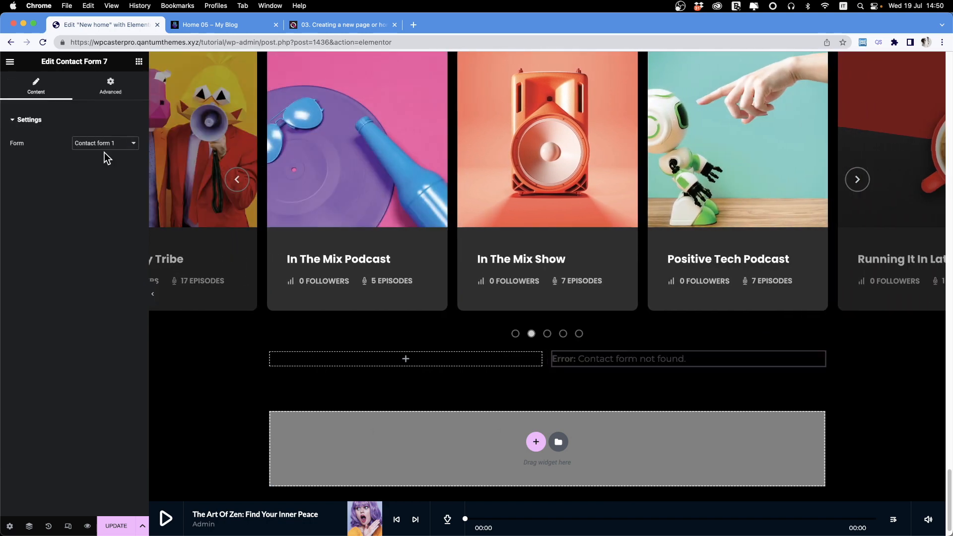
pyautogui.scroll(-4, 589, 367)
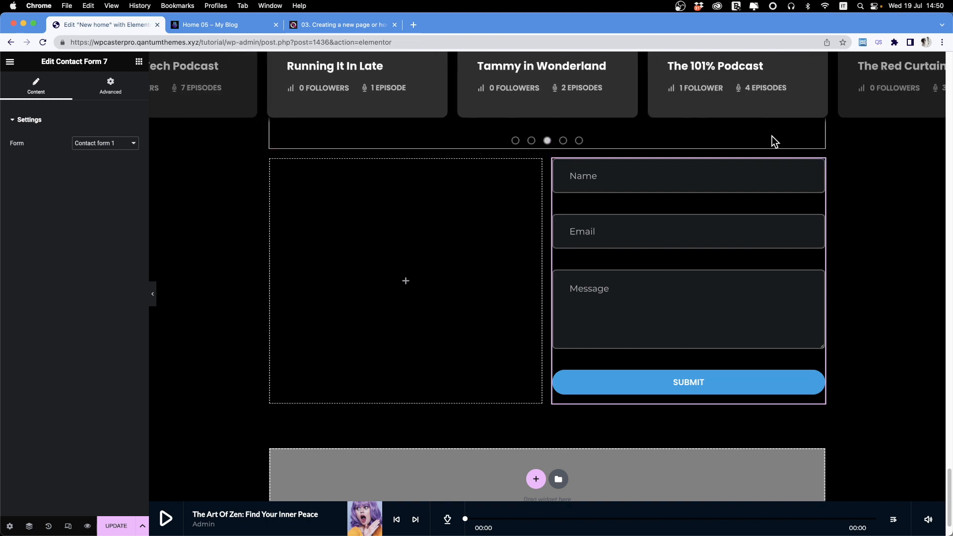
# Look through the available podcasting widgets and review the page from the contact form up to the hero and podcast slider
pyautogui.click(139, 62)
pyautogui.scroll(-3, 67, 318)
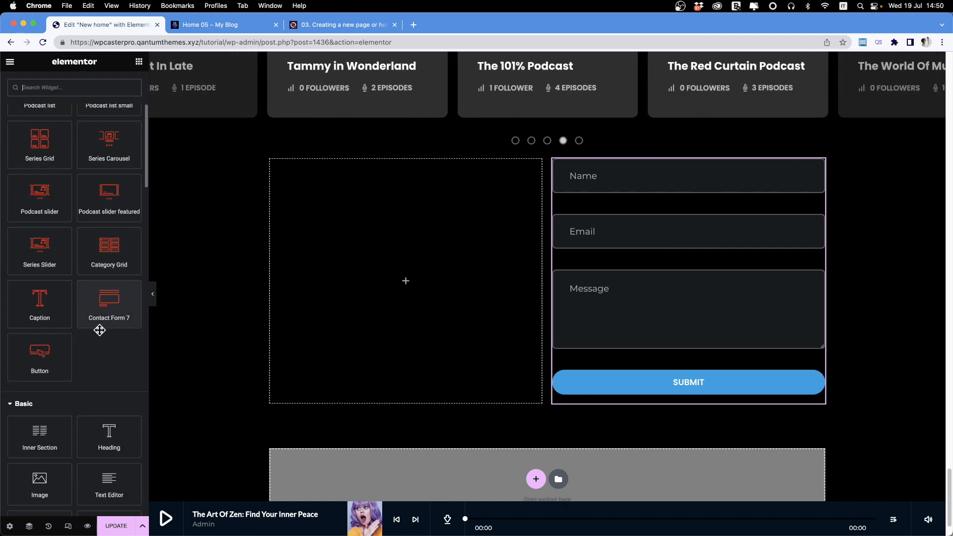
pyautogui.scroll(2, 84, 334)
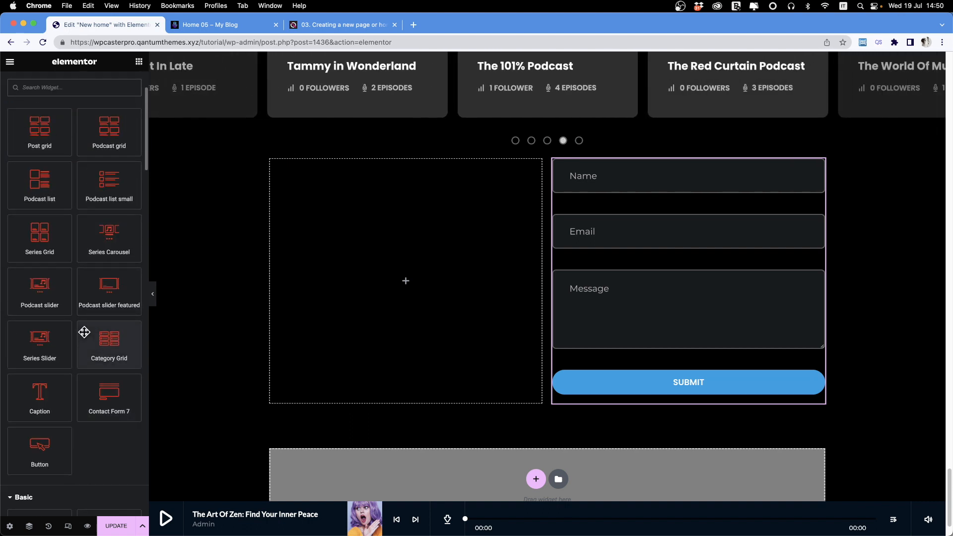
pyautogui.scroll(2, 418, 316)
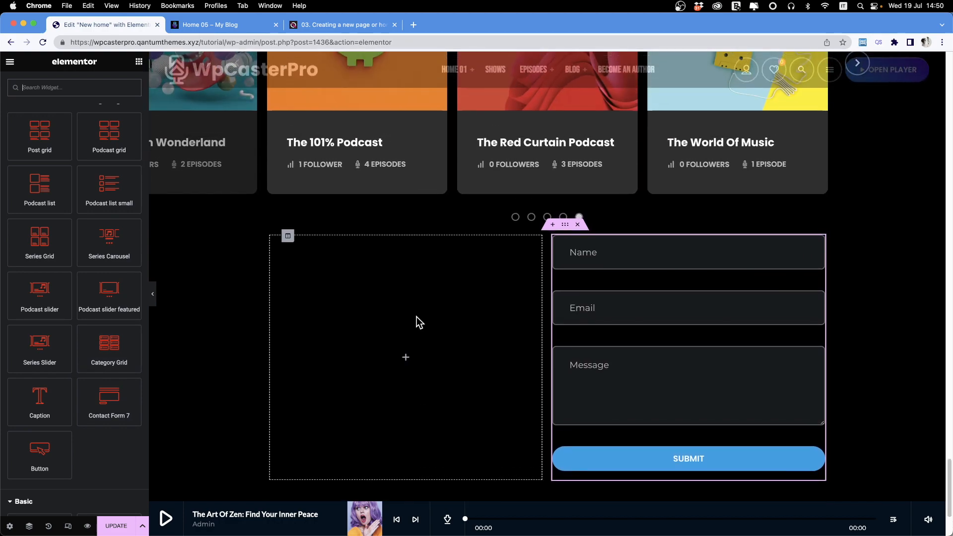
pyautogui.scroll(5, 437, 317)
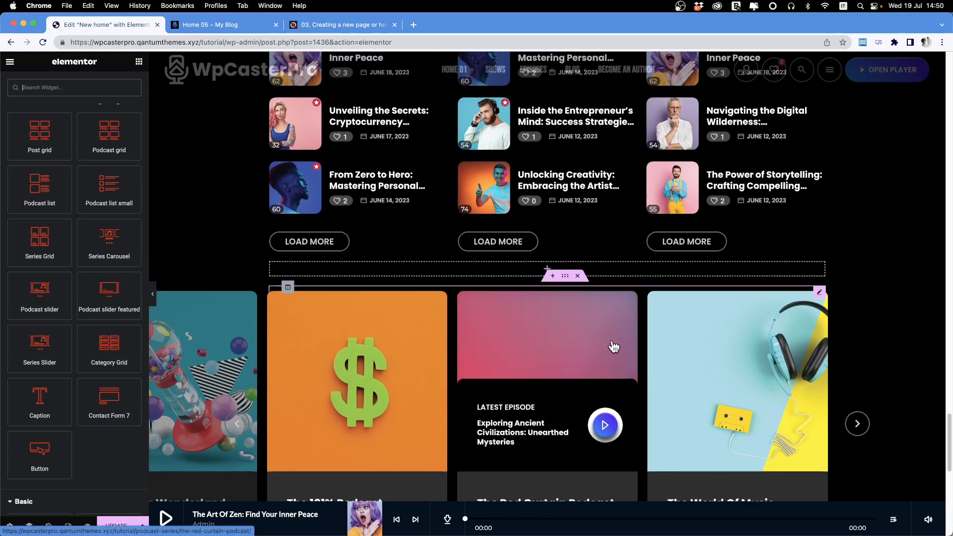
pyautogui.scroll(10, 614, 347)
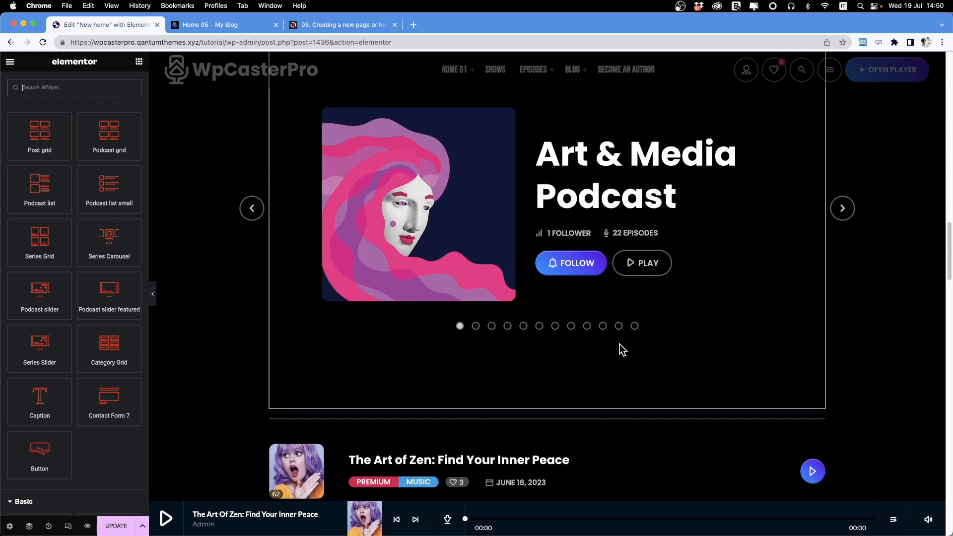
pyautogui.scroll(10, 620, 344)
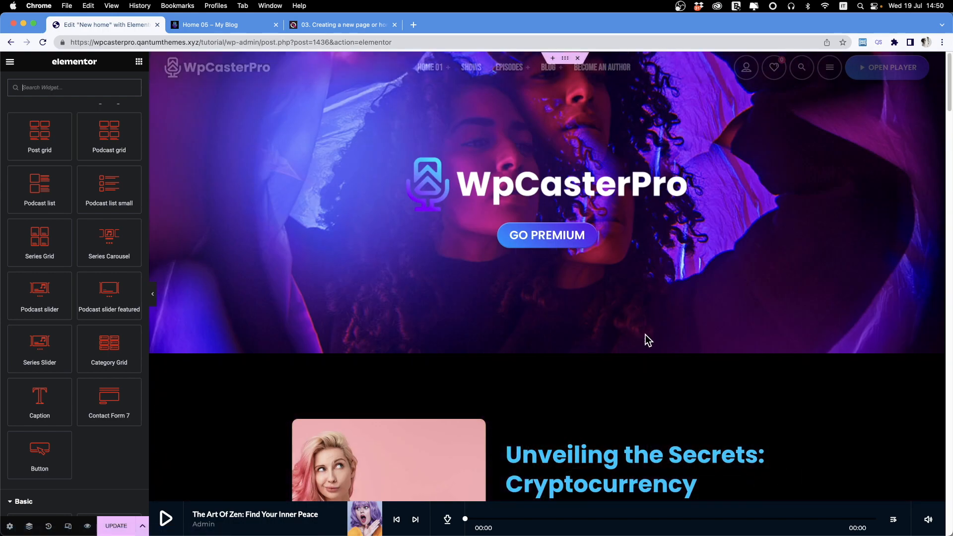
pyautogui.scroll(-5, 604, 294)
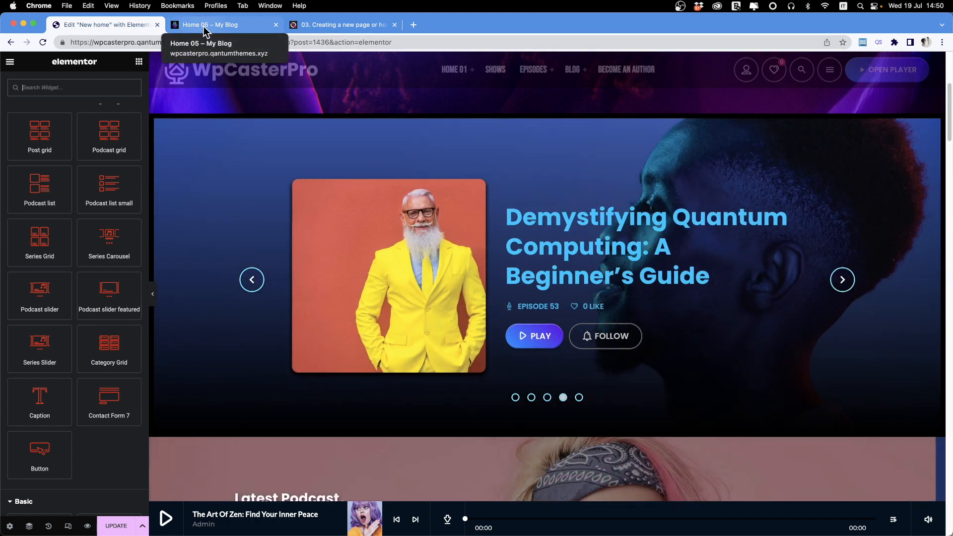
# Open the Home 05 page for editing with Elementor and copy its Become Premium section
pyautogui.click(203, 28)
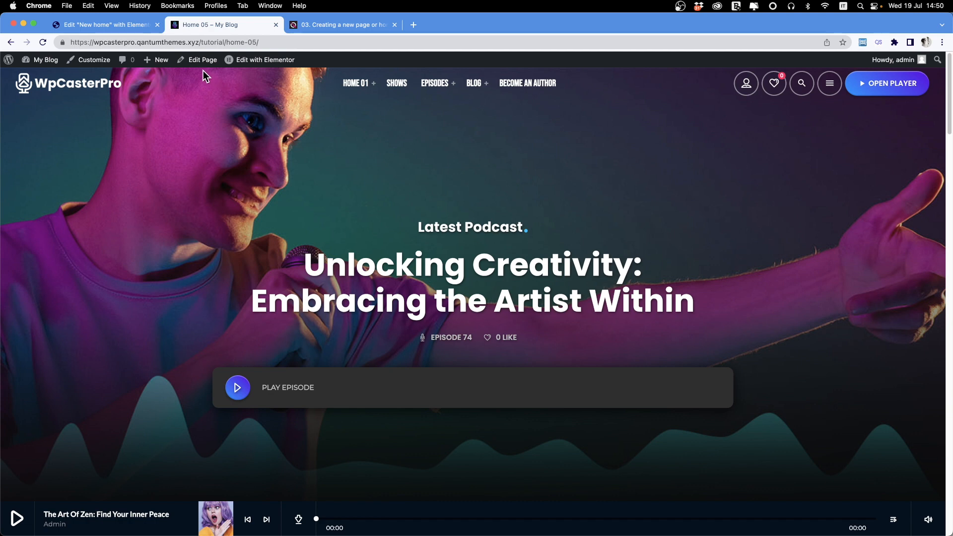
pyautogui.click(262, 61)
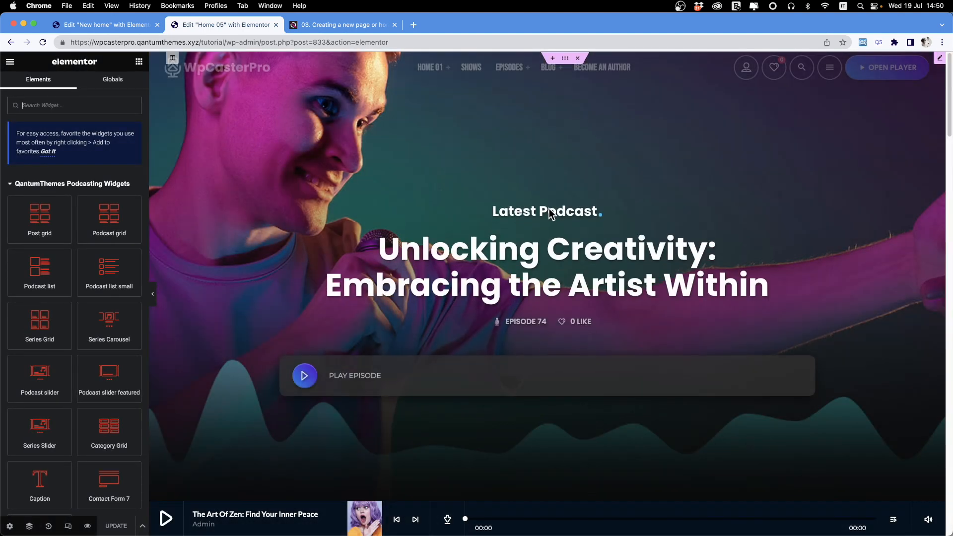
pyautogui.scroll(-20, 549, 208)
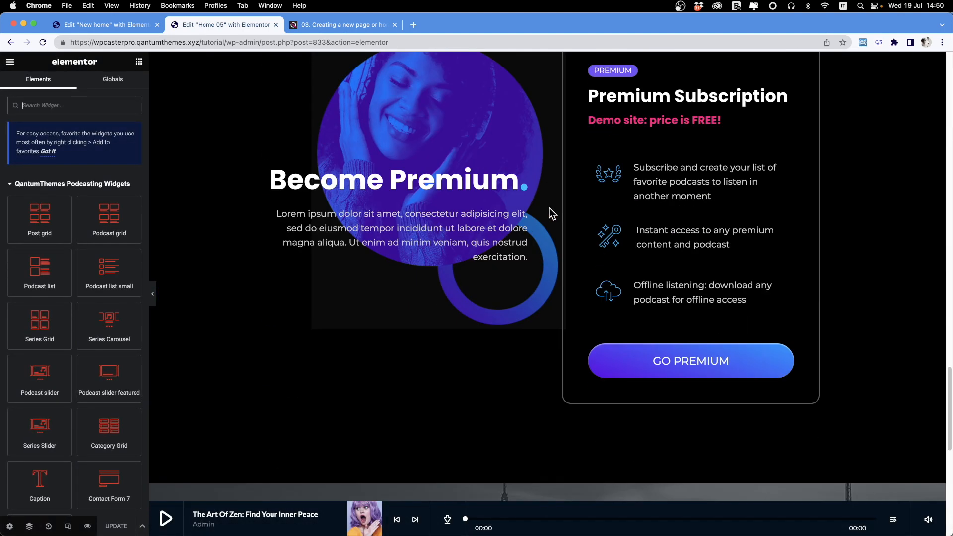
pyautogui.scroll(-9, 549, 208)
pyautogui.scroll(14, 557, 216)
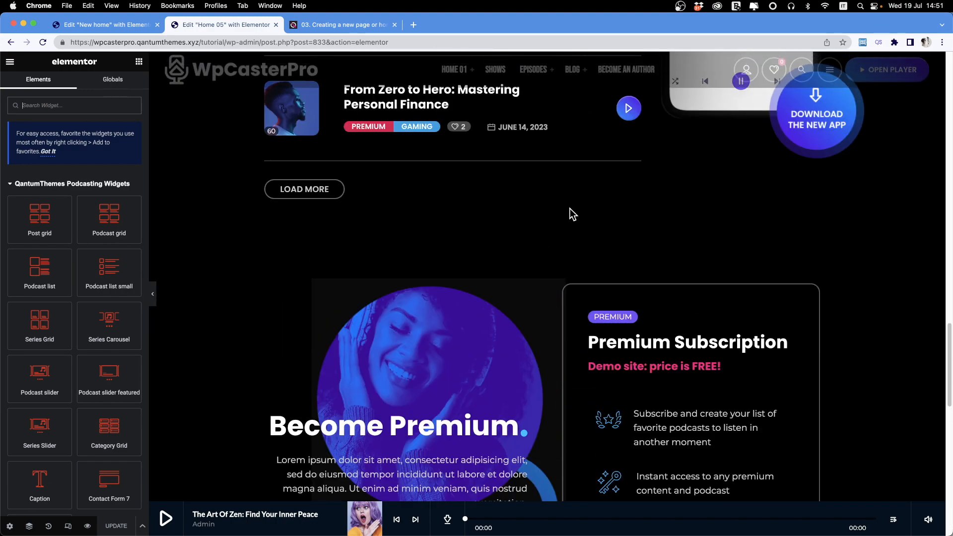
pyautogui.rightClick(566, 276)
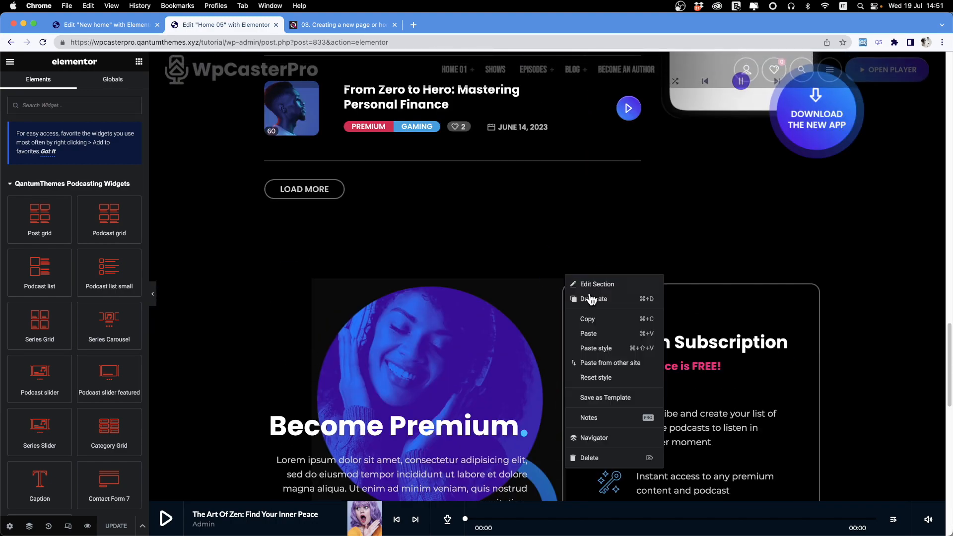
pyautogui.click(600, 320)
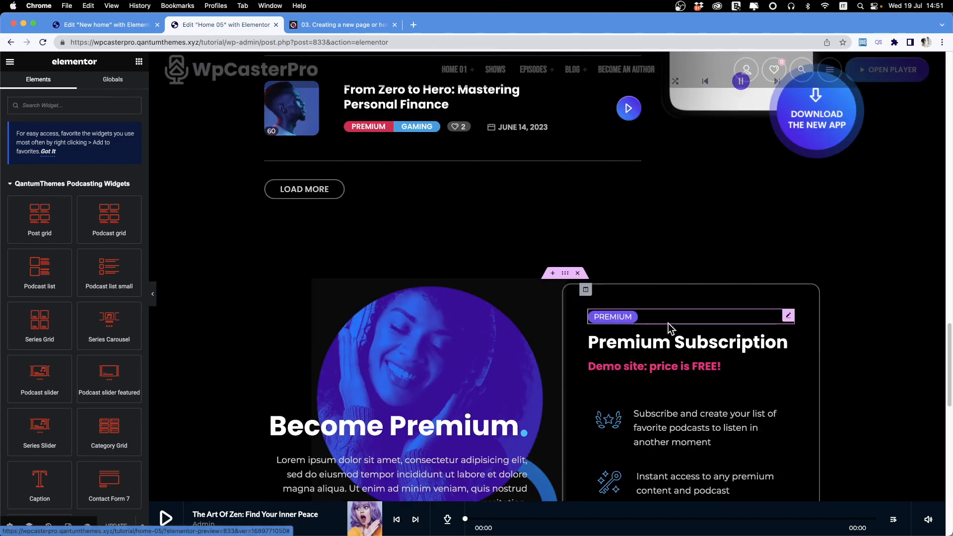
# Return to the New home page, paste the copied section below the contact form section, and select its Become Premium caption to check its settings
pyautogui.click(133, 27)
pyautogui.scroll(-10, 509, 173)
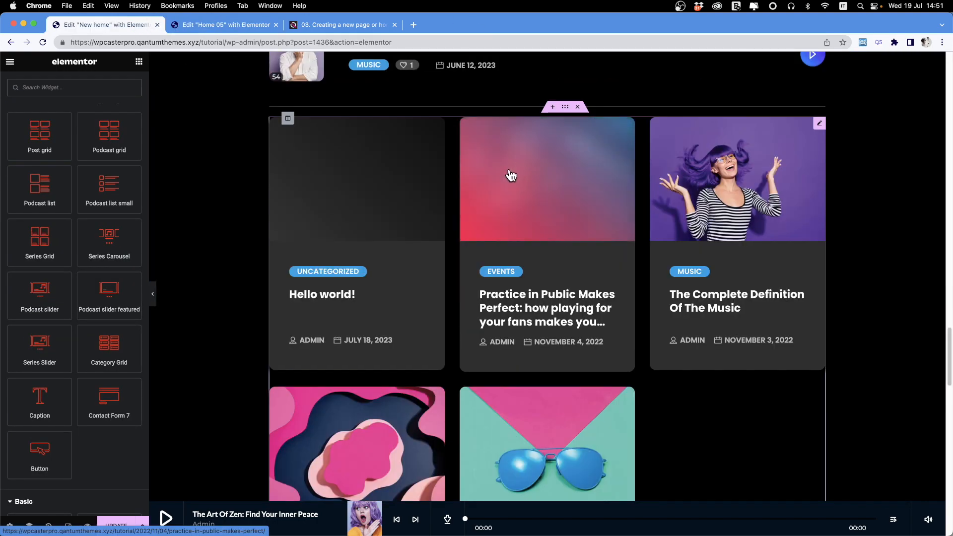
pyautogui.scroll(-10, 511, 175)
pyautogui.rightClick(460, 402)
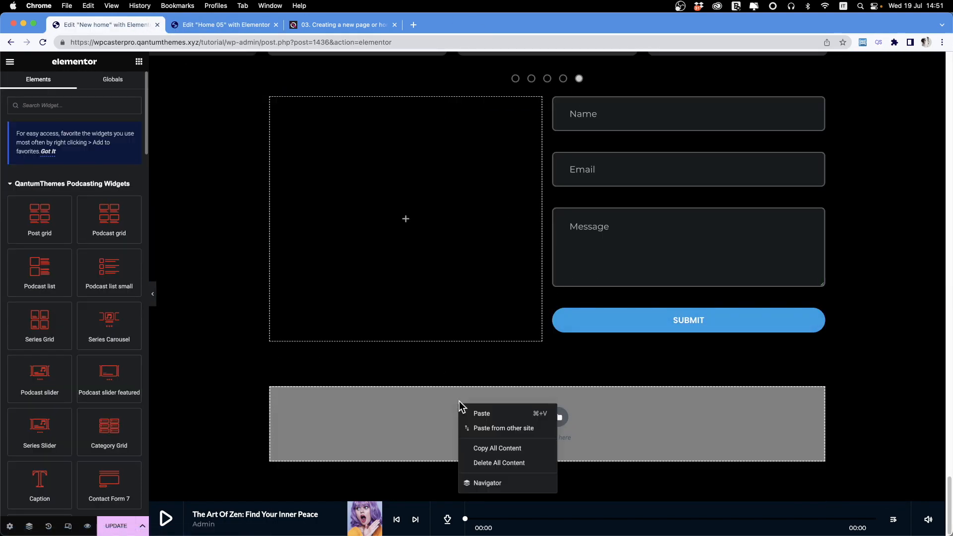
pyautogui.click(484, 414)
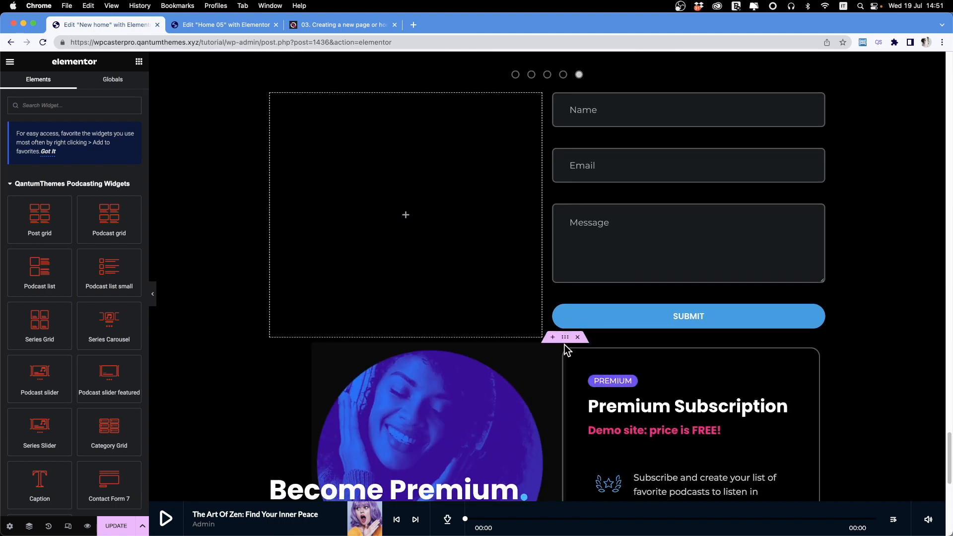
pyautogui.scroll(-5, 560, 156)
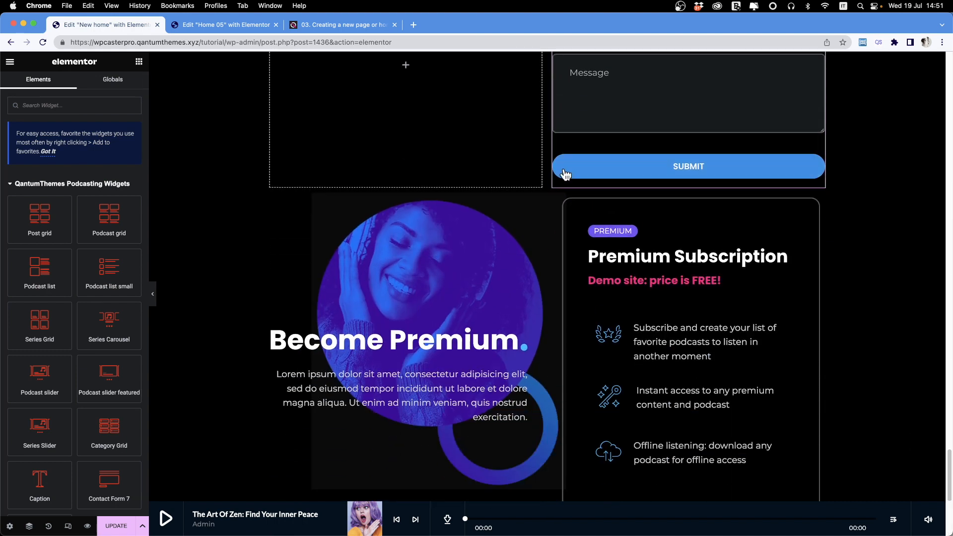
pyautogui.click(394, 322)
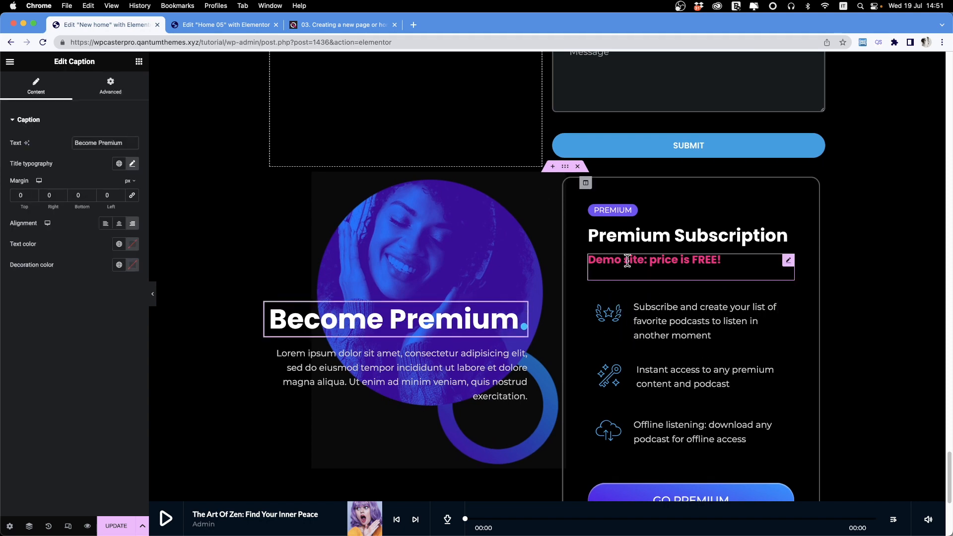
pyautogui.scroll(-6, 647, 292)
pyautogui.scroll(11, 648, 293)
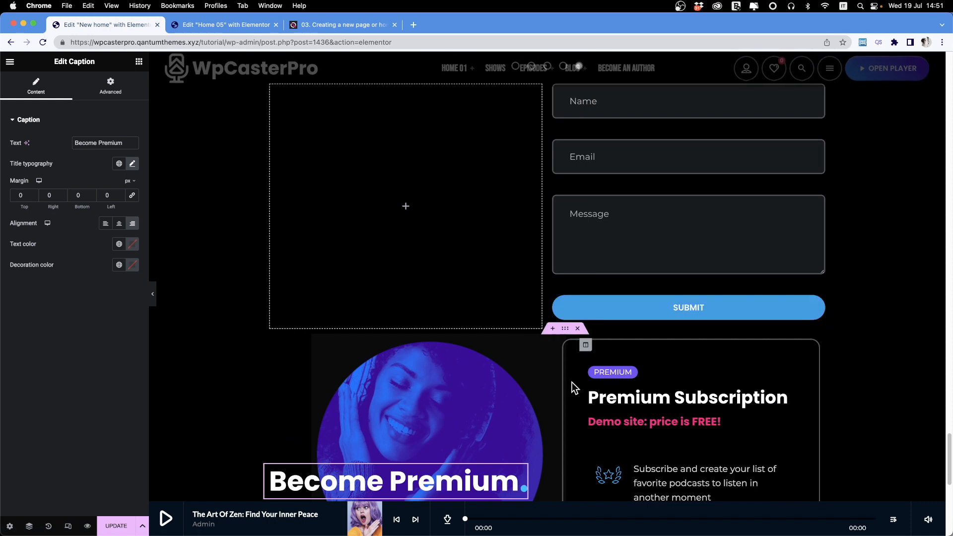
# Set the pasted Become Premium section's background color to #0C0C0C and increase its top padding
pyautogui.click(565, 330)
pyautogui.click(71, 87)
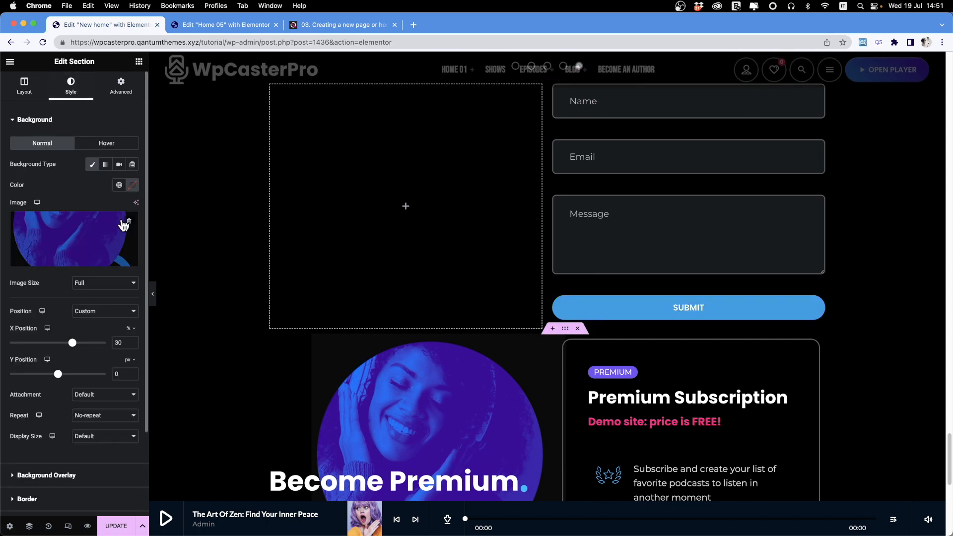
pyautogui.click(132, 185)
pyautogui.moveTo(83, 283); pyautogui.dragTo(73, 296)
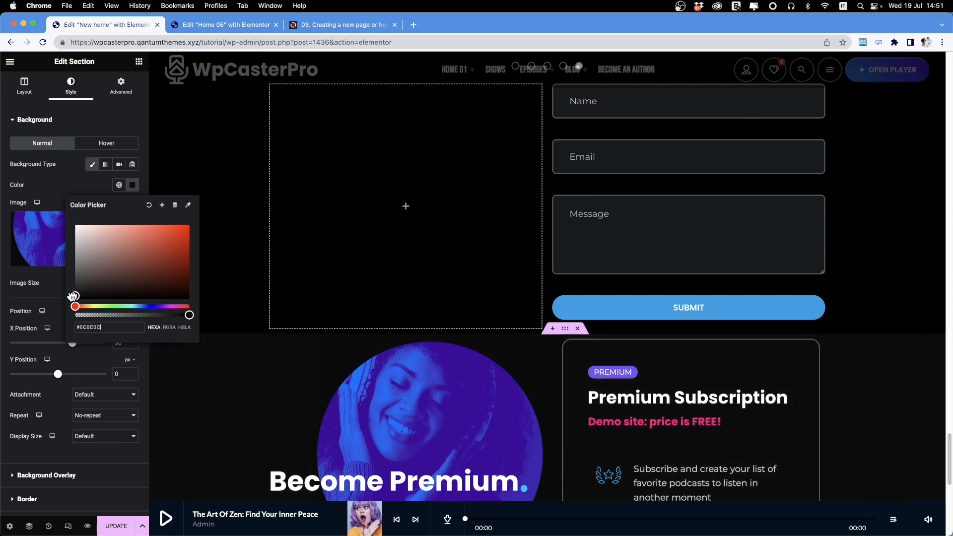
pyautogui.click(122, 85)
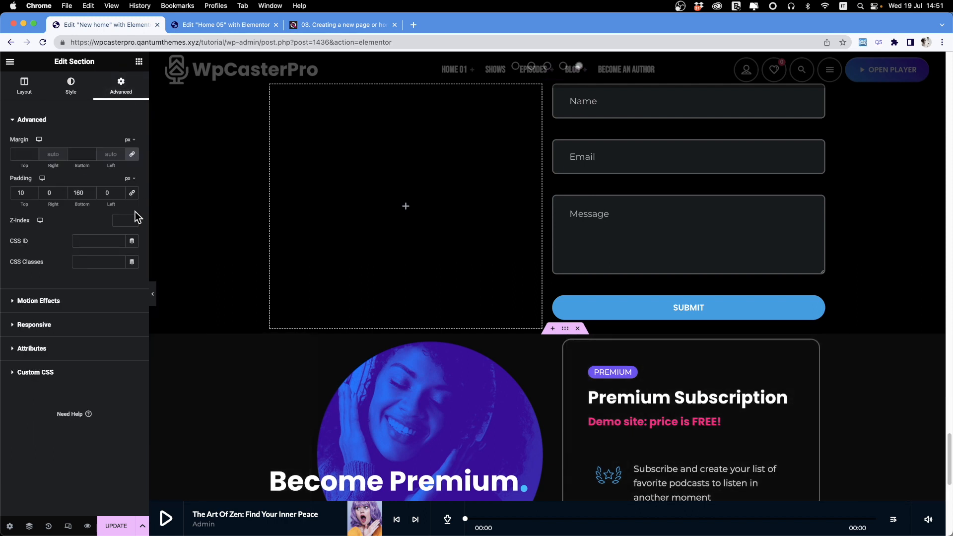
pyautogui.write('4')
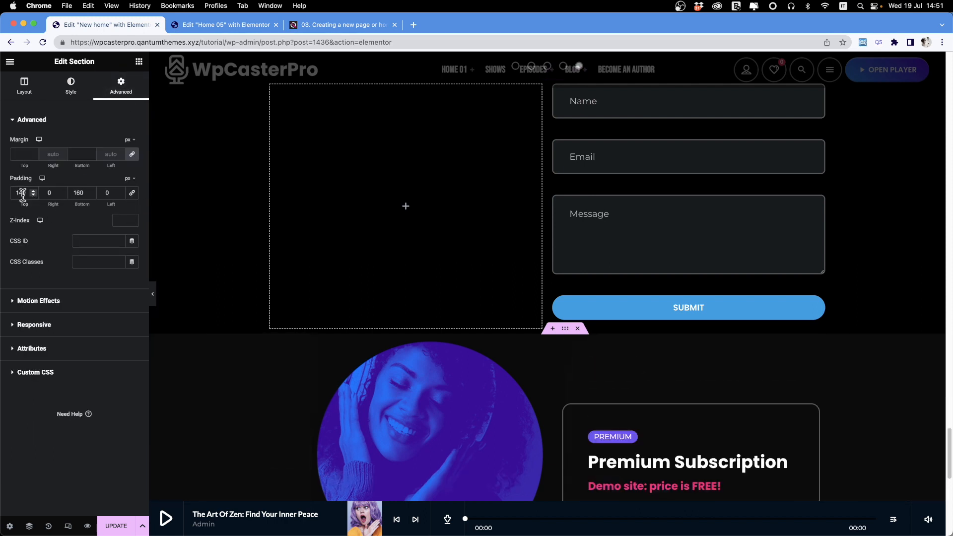
# Update the New home page and open its published version in a new tab
pyautogui.scroll(-5, 487, 284)
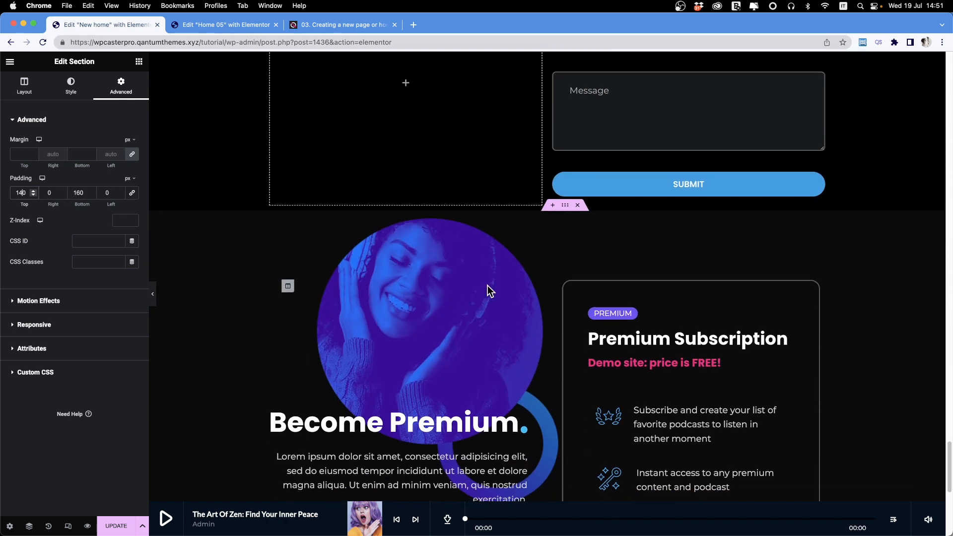
pyautogui.scroll(-3, 491, 285)
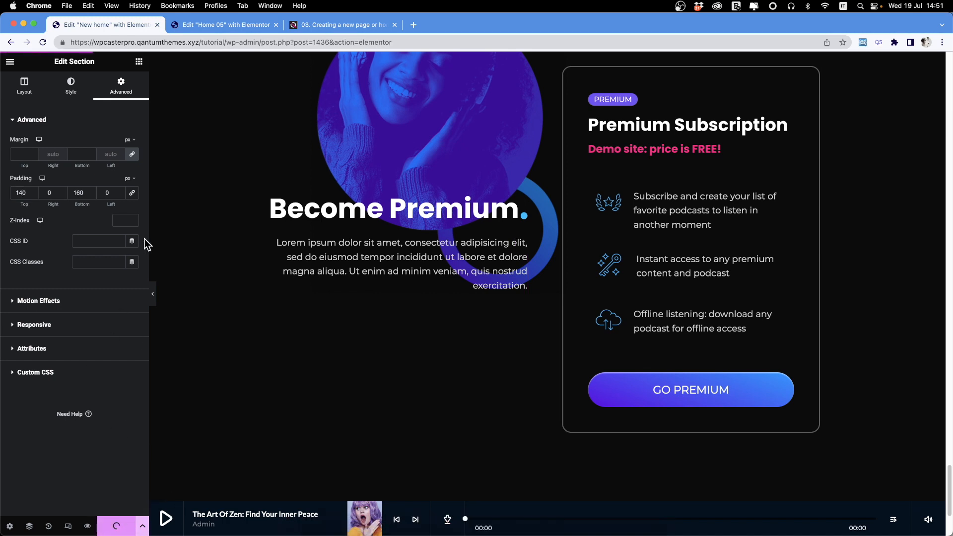
pyautogui.click(10, 63)
pyautogui.click(63, 240)
pyautogui.click(440, 27)
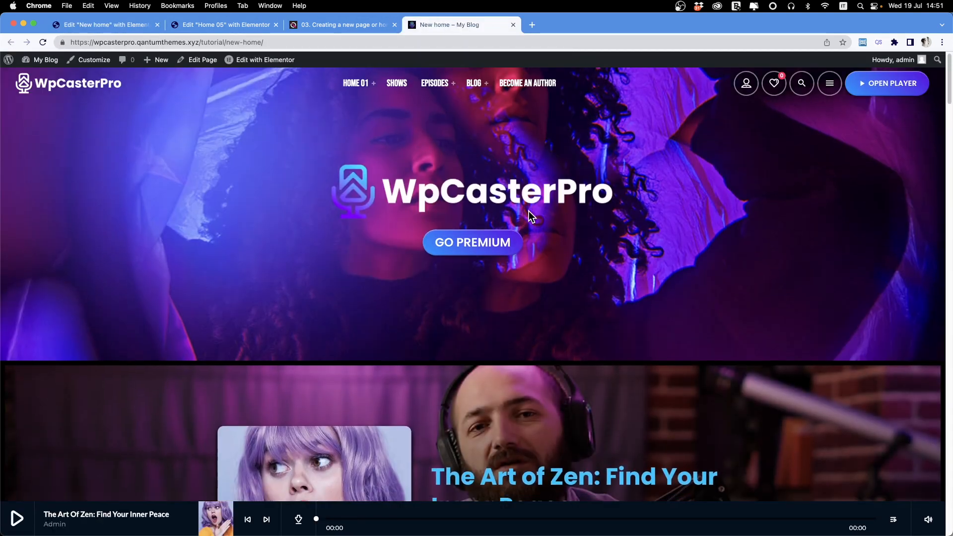
# Review the published New home page from the hero down through the sliders and podcast lists to the footer
pyautogui.scroll(-15, 528, 212)
pyautogui.scroll(-20, 531, 213)
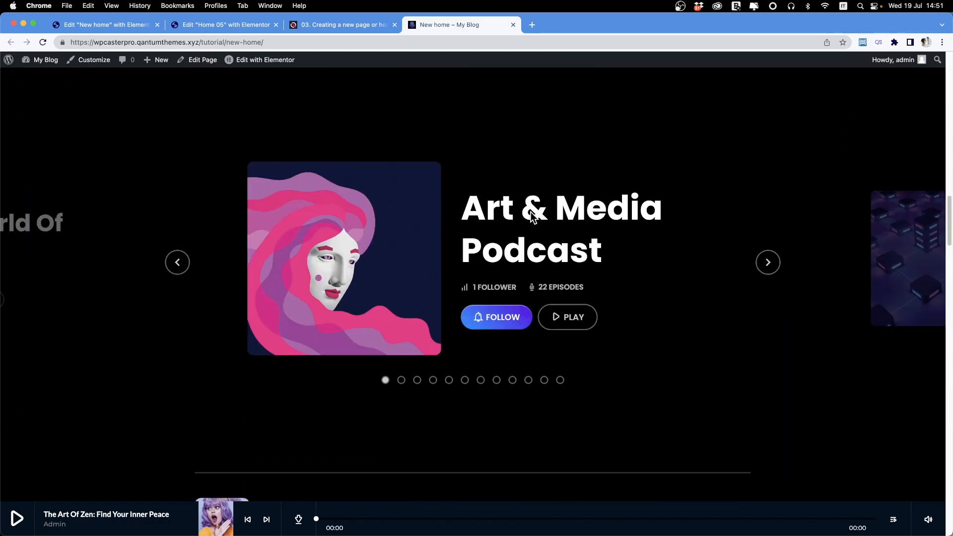
pyautogui.scroll(-20, 533, 218)
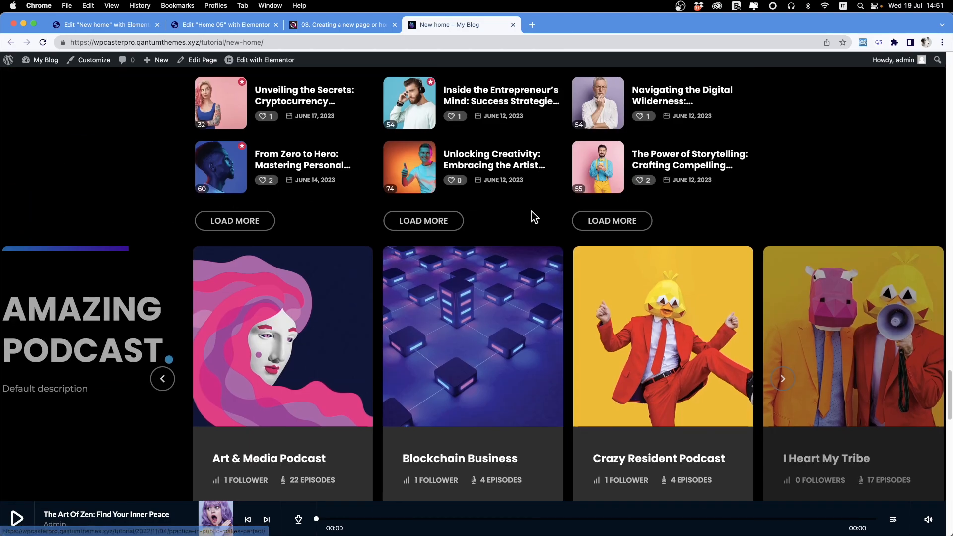
pyautogui.scroll(-5, 531, 210)
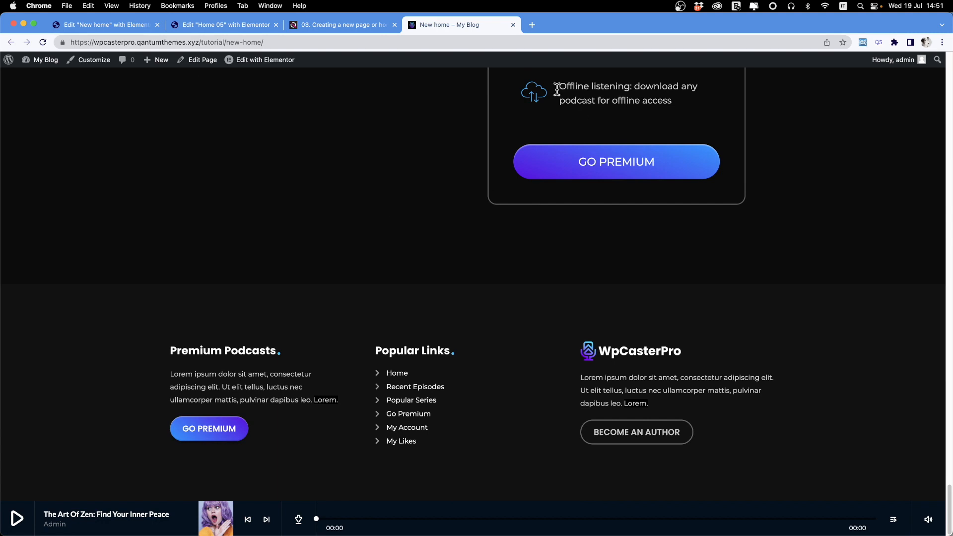
# Return to the New home editor and delete the contact form section and the series carousel section
pyautogui.click(97, 31)
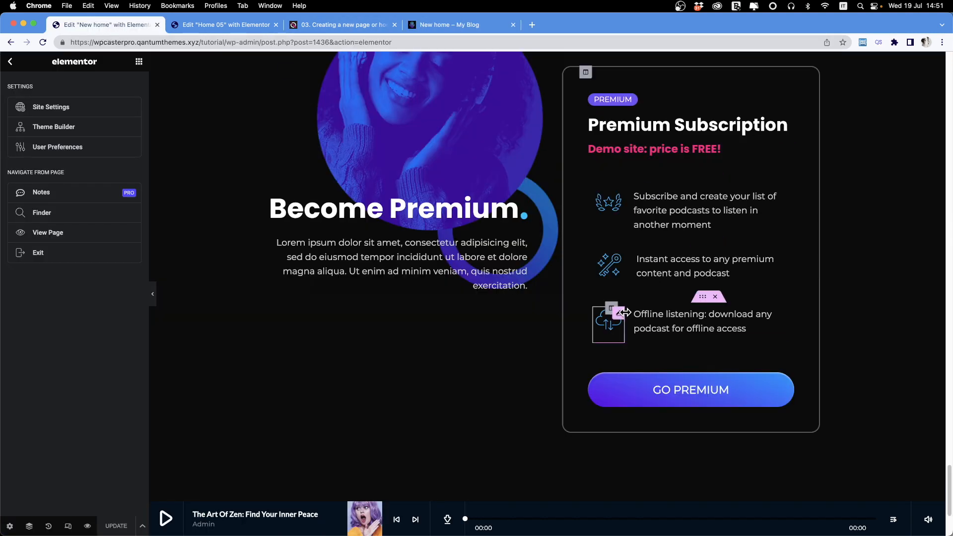
pyautogui.scroll(10, 625, 311)
pyautogui.scroll(-2, 618, 365)
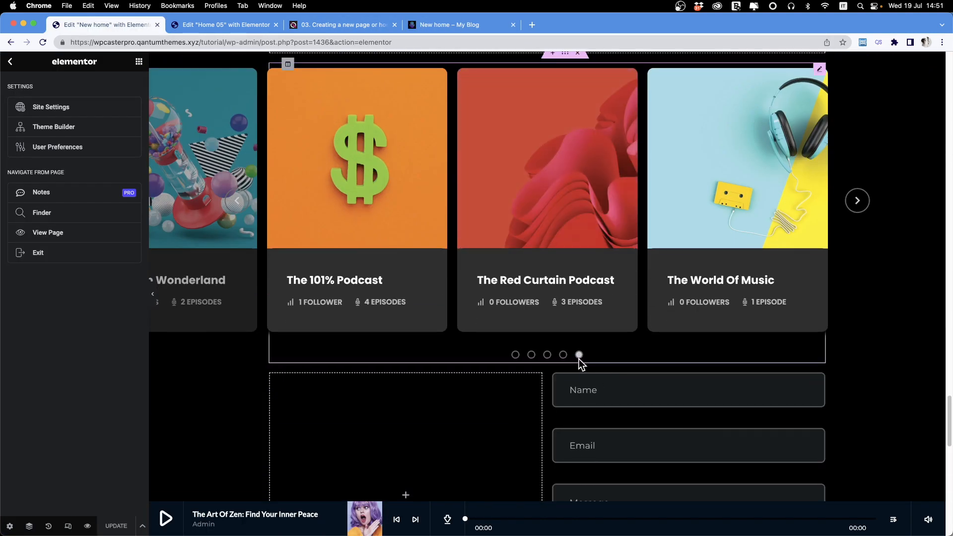
pyautogui.click(578, 363)
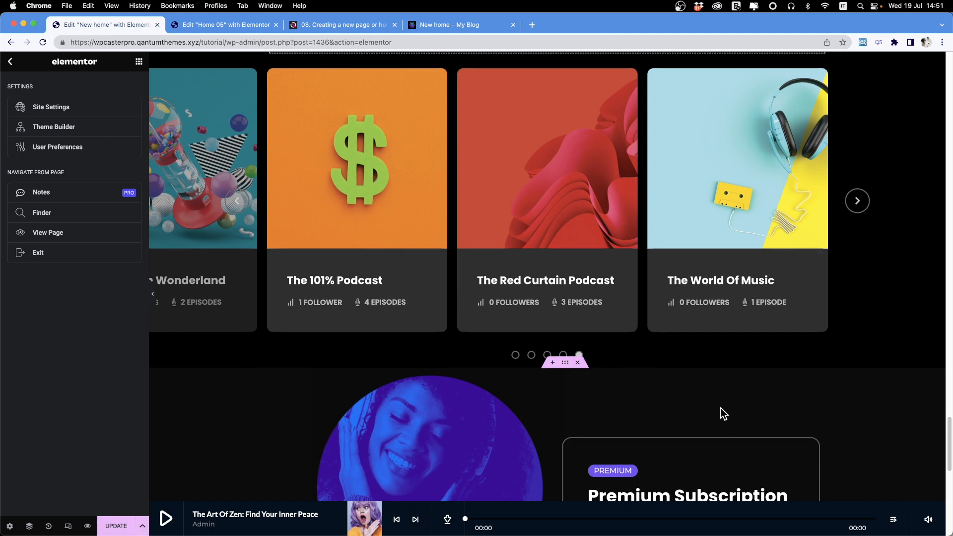
pyautogui.scroll(5, 720, 409)
pyautogui.click(578, 346)
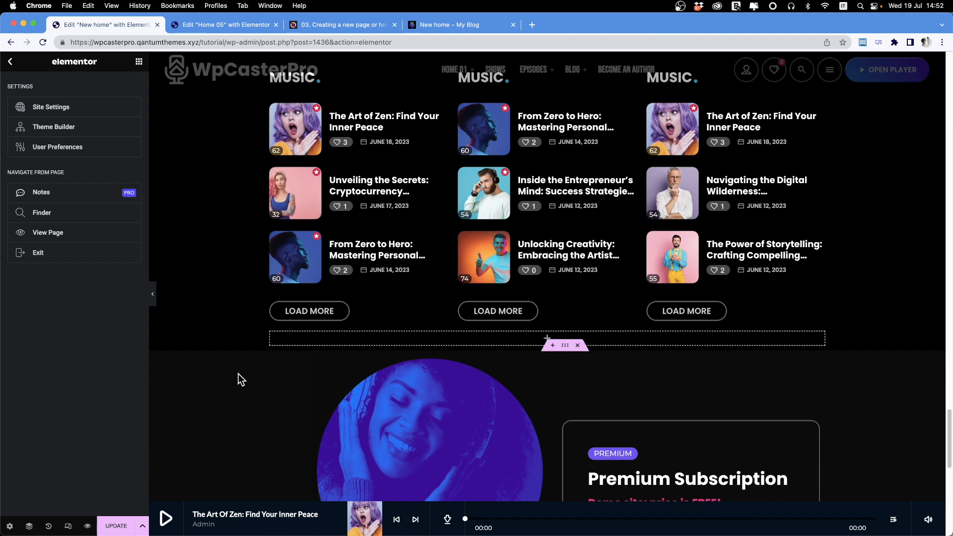
pyautogui.scroll(-1, 408, 343)
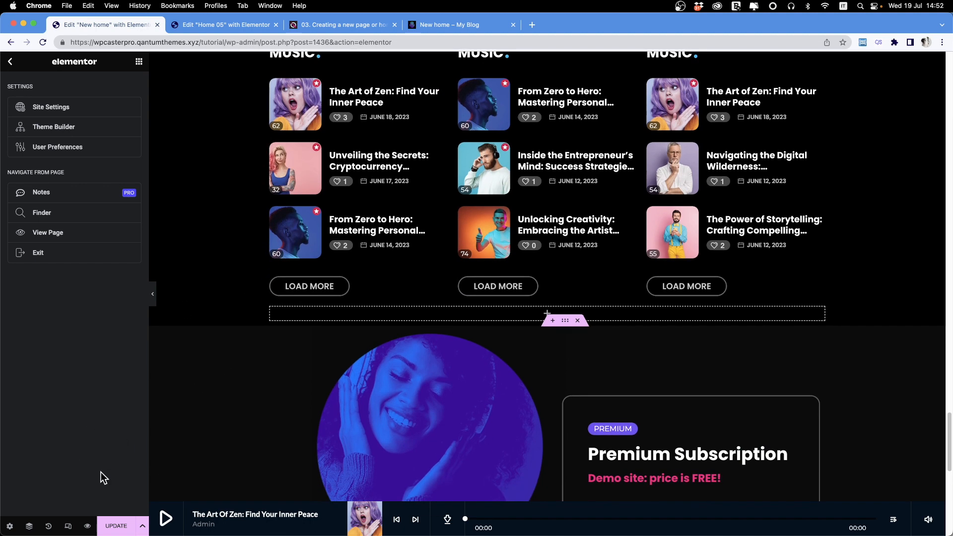
# Roll the page back through its action history to earlier states, ending at the Podcast list small Added action
pyautogui.click(49, 527)
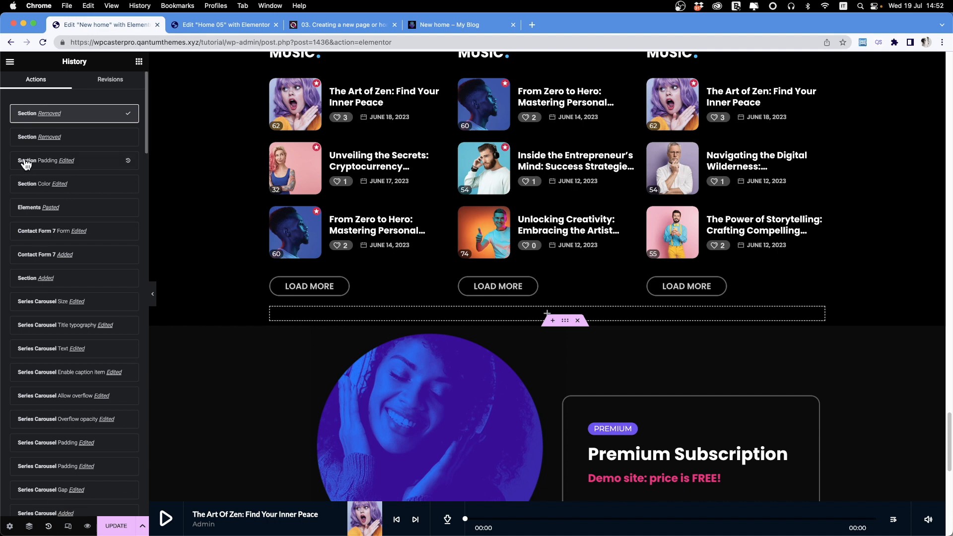
pyautogui.click(94, 256)
pyautogui.scroll(-2, 106, 278)
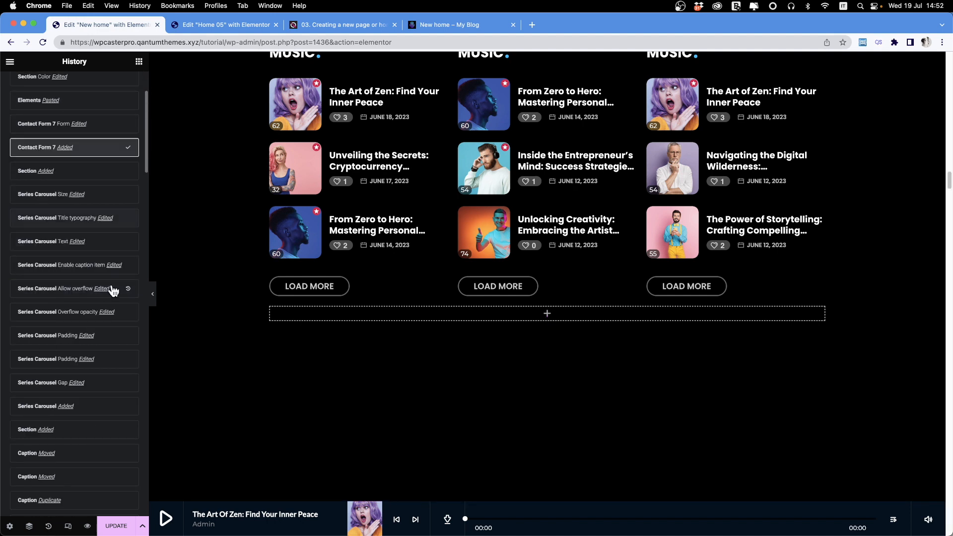
pyautogui.click(109, 341)
pyautogui.scroll(-6, 100, 367)
pyautogui.click(99, 325)
pyautogui.scroll(-1, 97, 348)
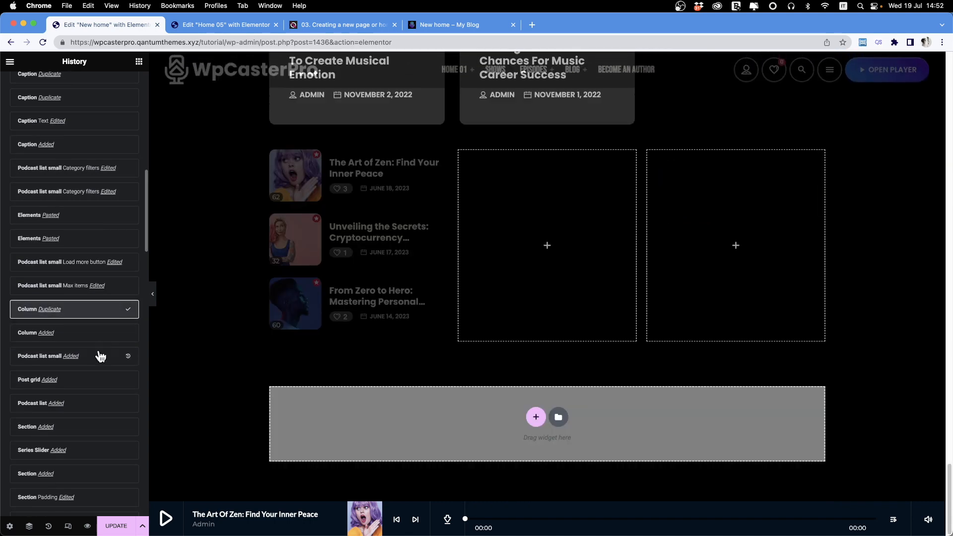
pyautogui.click(102, 362)
pyautogui.scroll(10, 383, 343)
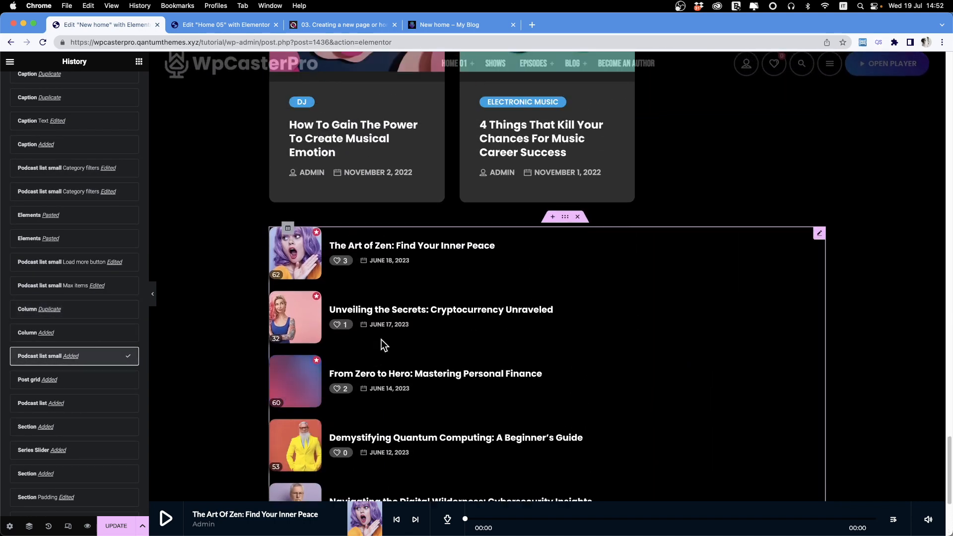
pyautogui.scroll(5, 383, 343)
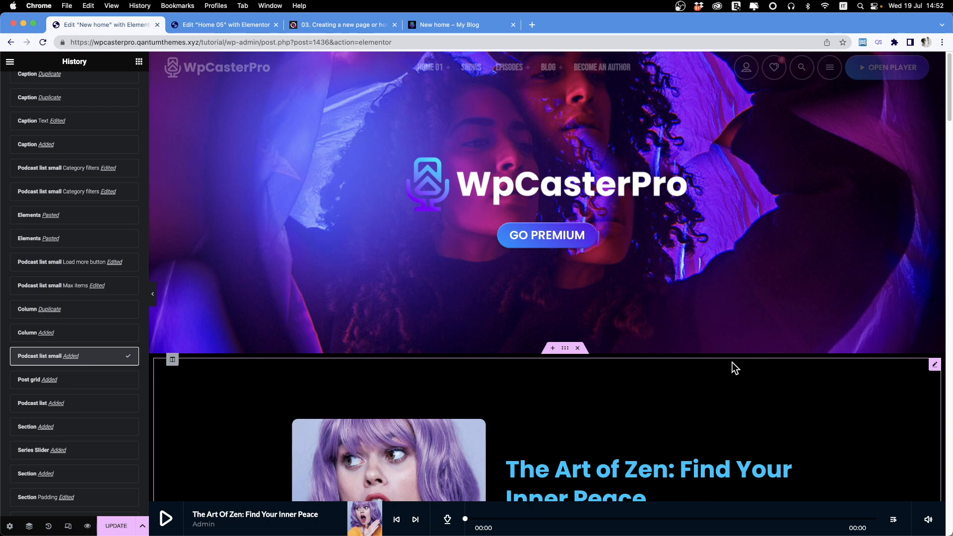
# Move the page history forward to the Caption Added action and widen the first column of the small podcast lists
pyautogui.click(82, 145)
pyautogui.scroll(-15, 694, 204)
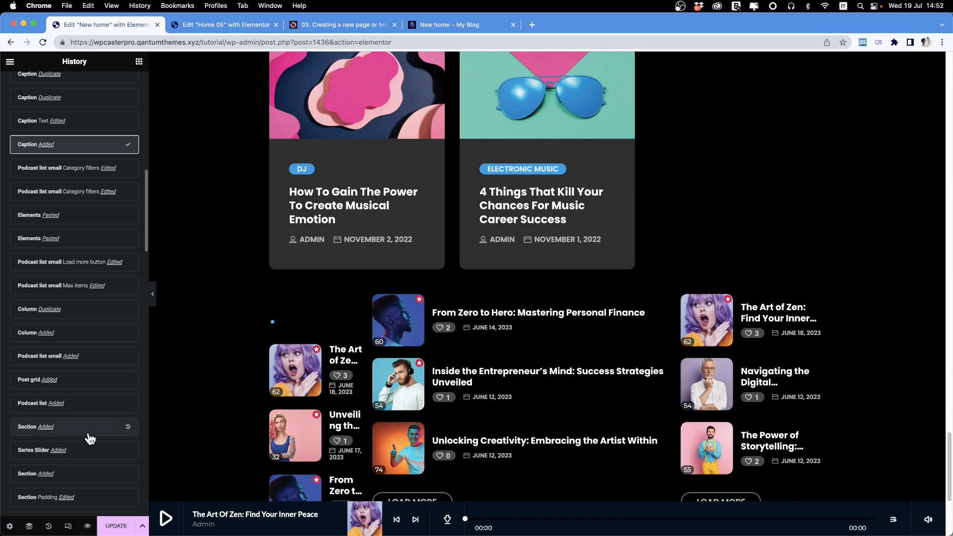
pyautogui.scroll(10, 90, 439)
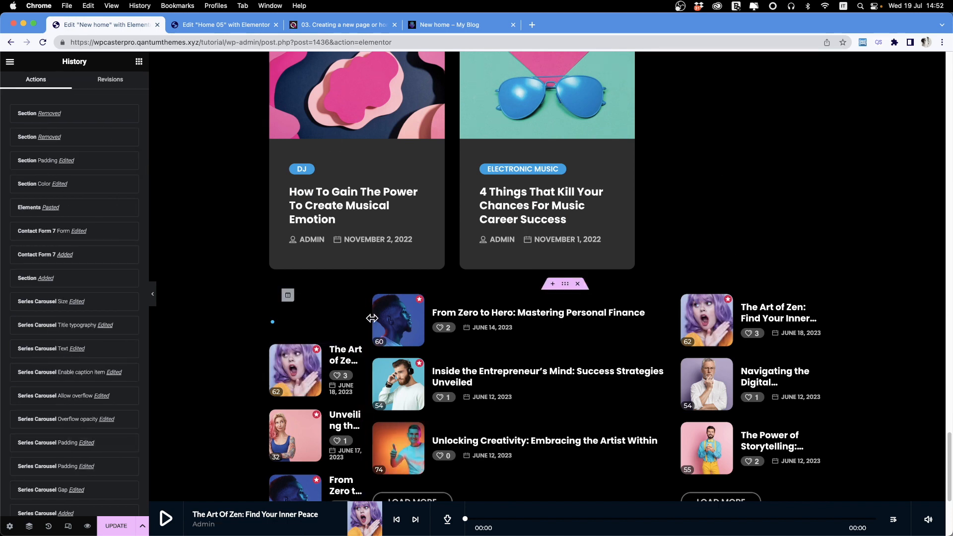
pyautogui.click(392, 366)
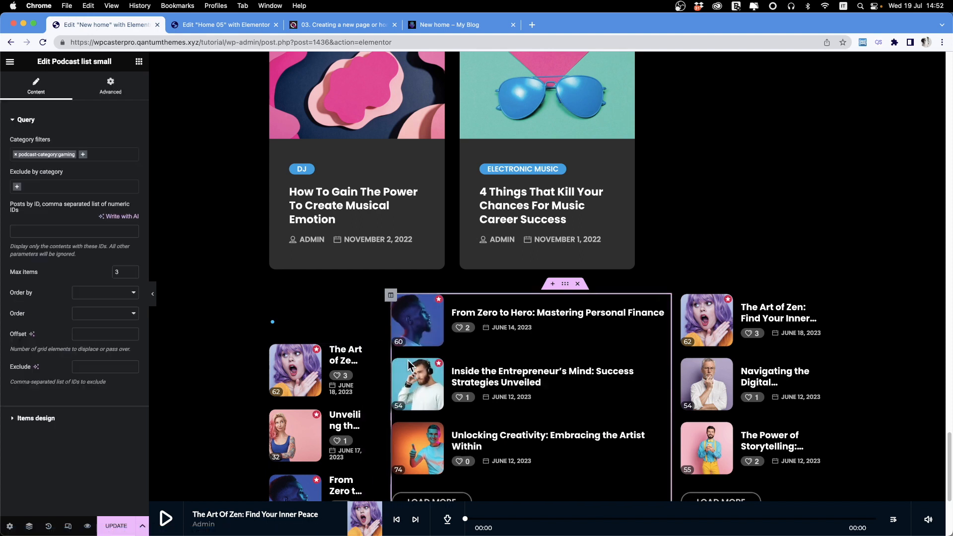
pyautogui.moveTo(367, 354); pyautogui.dragTo(456, 354)
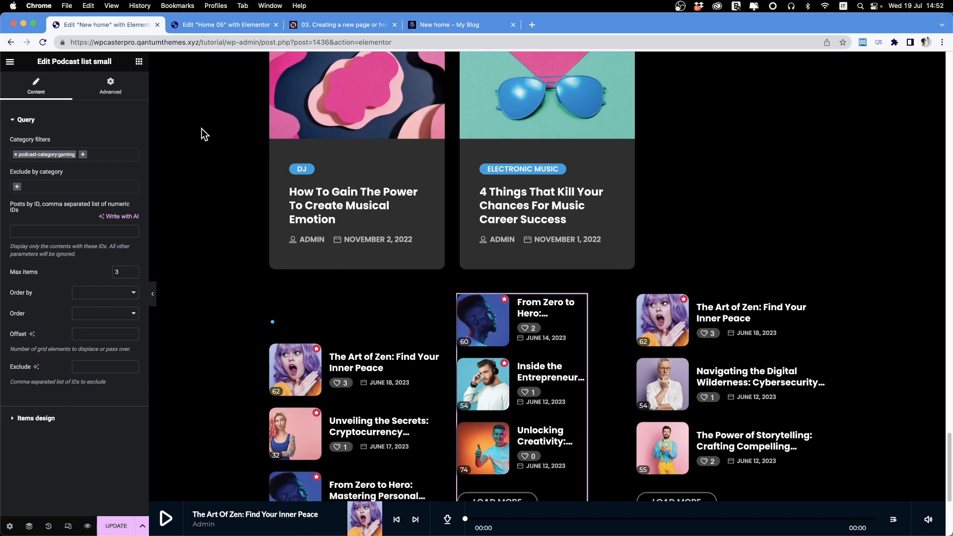
# Restore the page from its saved Jul 19 @ 12:51 revision and update the page
pyautogui.click(49, 527)
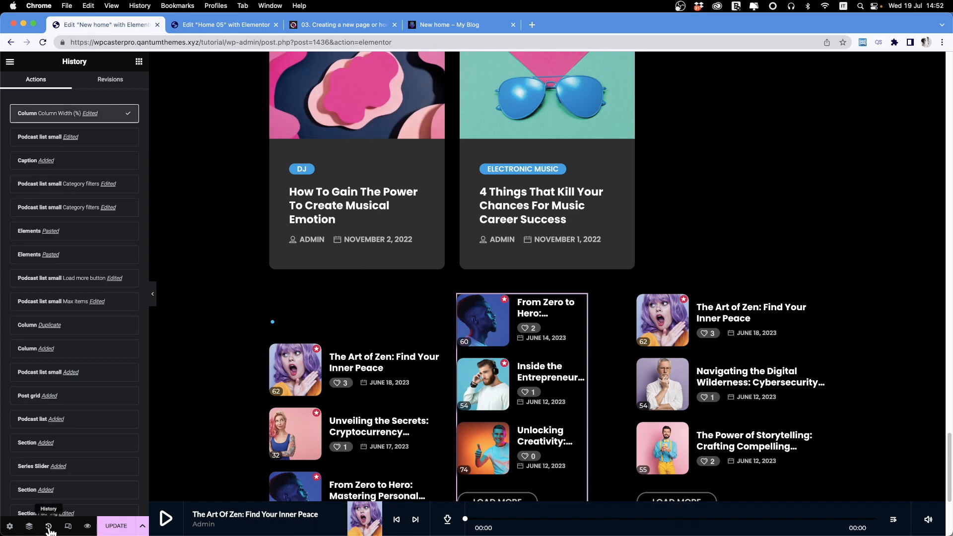
pyautogui.click(111, 82)
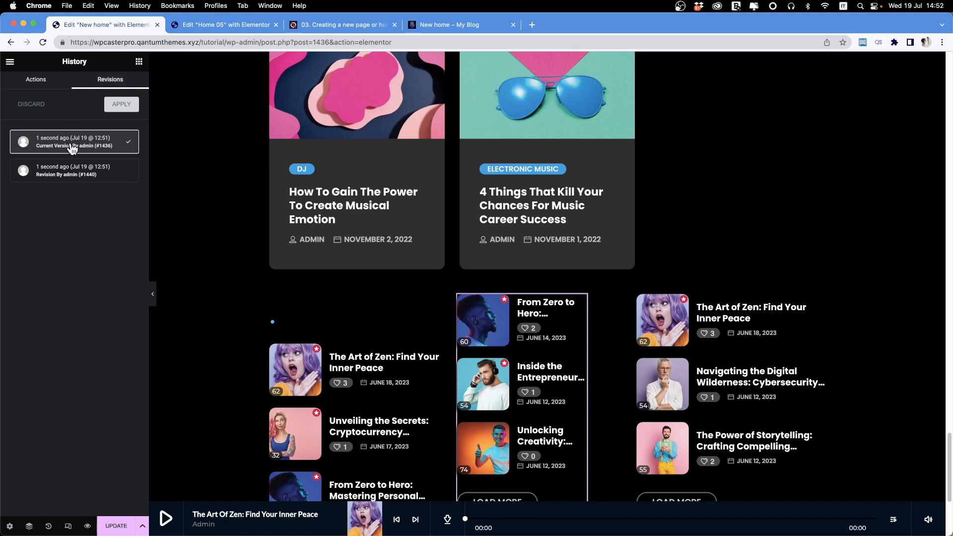
pyautogui.click(71, 174)
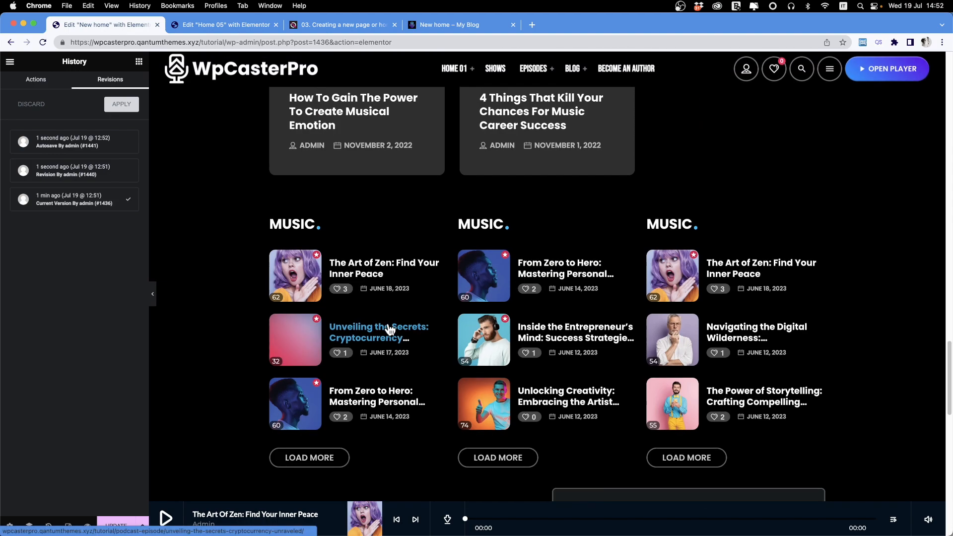
pyautogui.scroll(20, 390, 328)
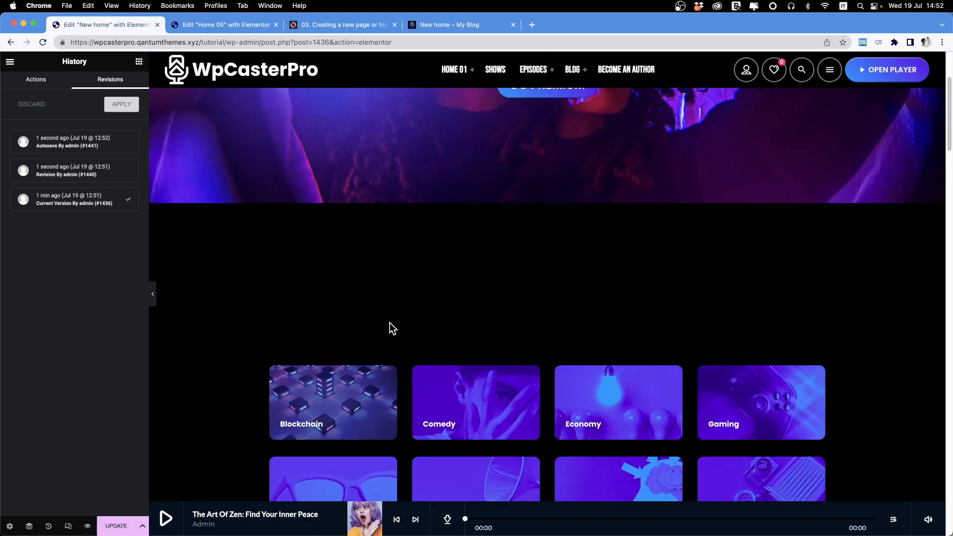
pyautogui.scroll(3, 389, 323)
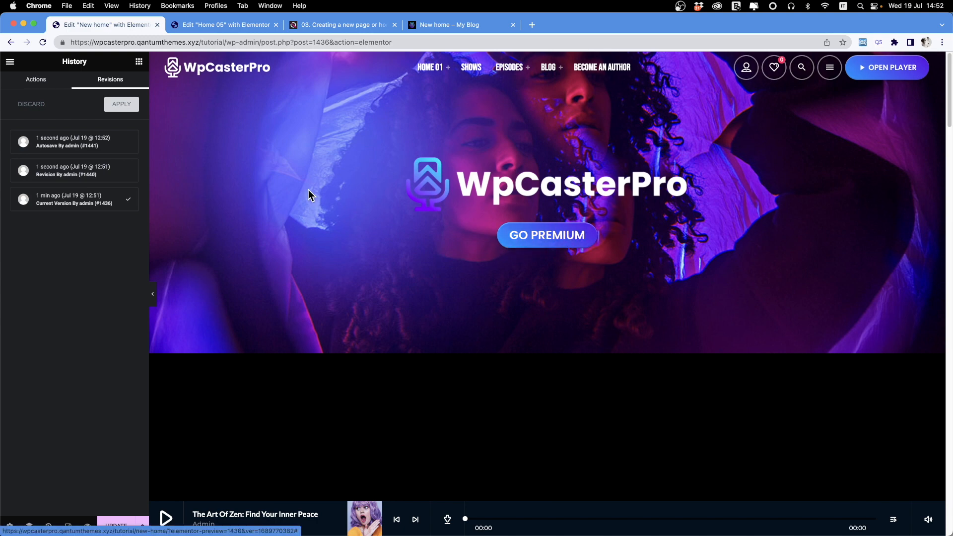
pyautogui.scroll(-3, 268, 432)
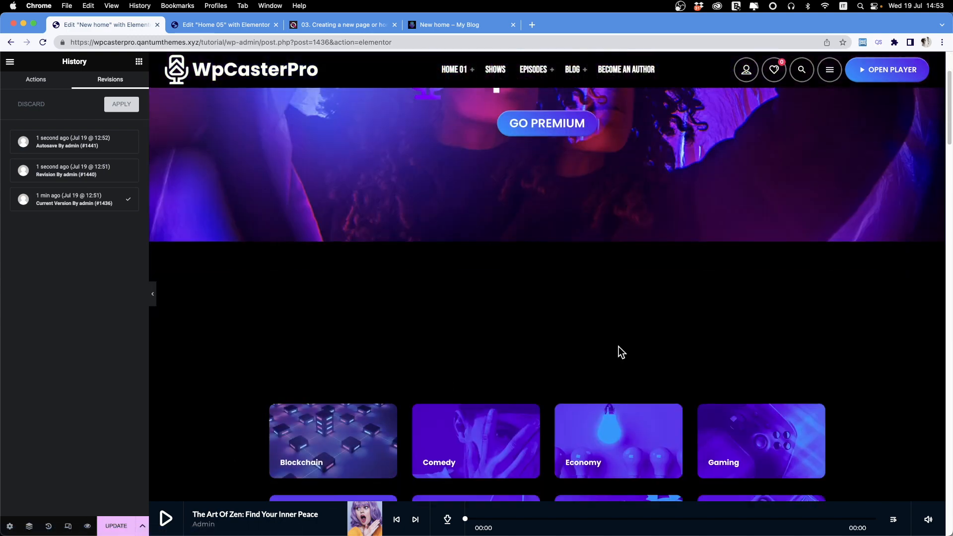
pyautogui.scroll(-7, 620, 353)
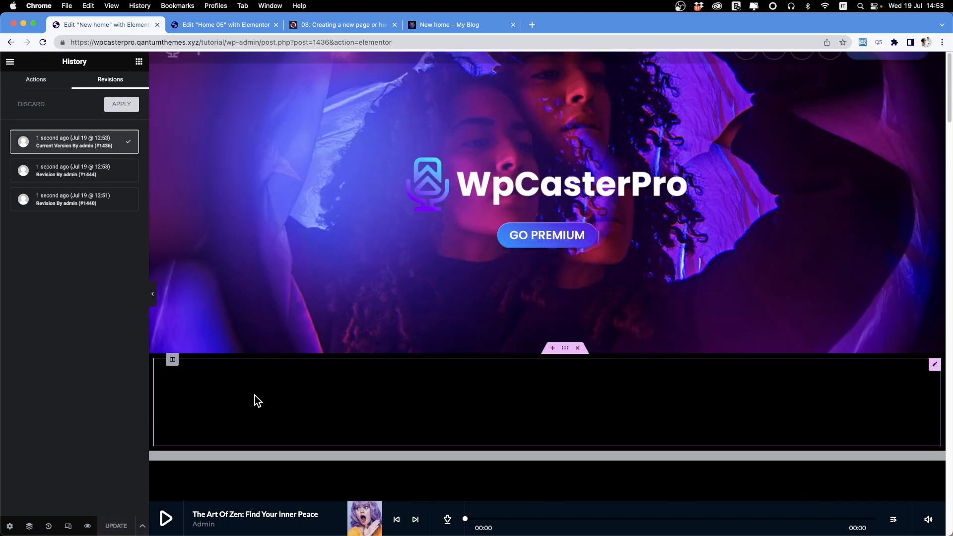
# Delete the podcast slider section and the category grid section directly below the hero
pyautogui.click(578, 348)
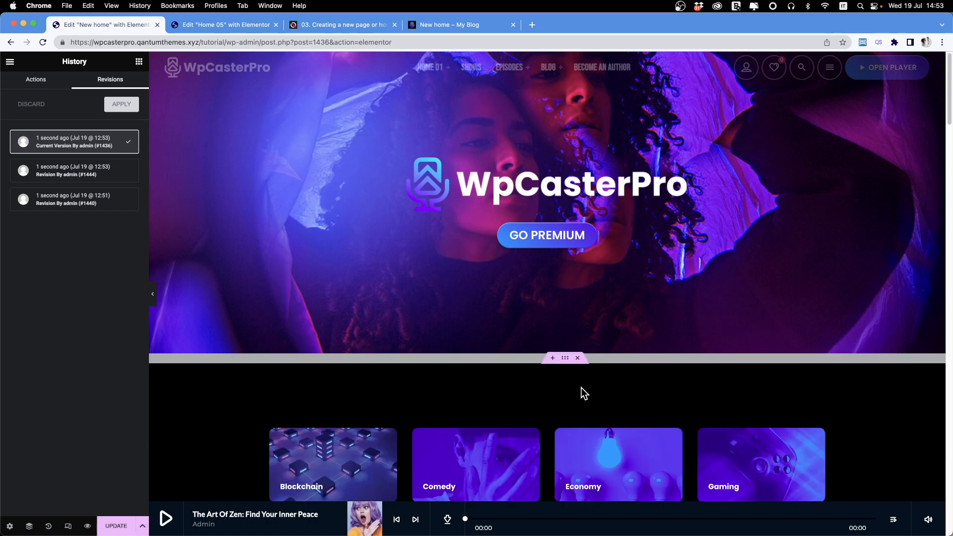
pyautogui.click(579, 359)
pyautogui.scroll(-1, 551, 350)
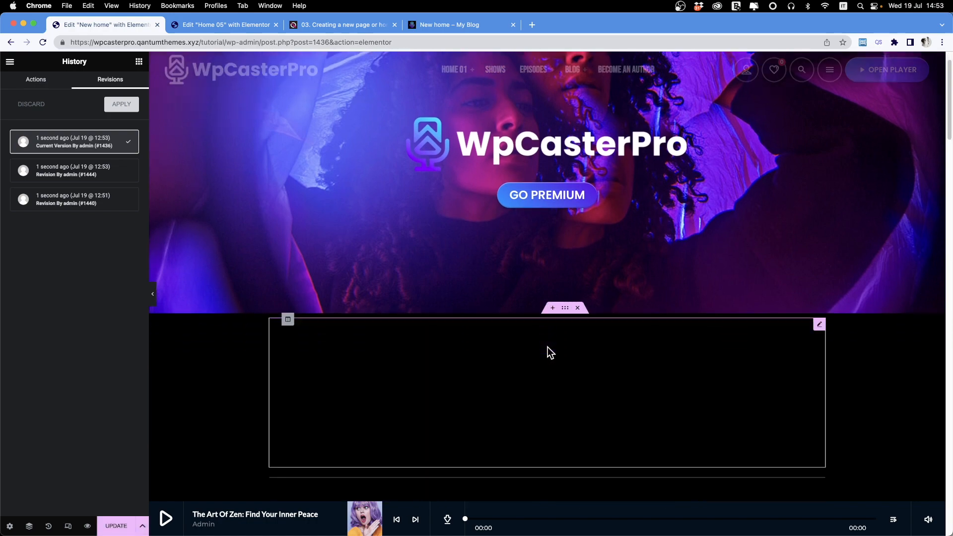
# Edit the Series Slider below the hero and set its query amount to 3
pyautogui.scroll(-6, 547, 347)
pyautogui.scroll(3, 548, 347)
pyautogui.rightClick(564, 239)
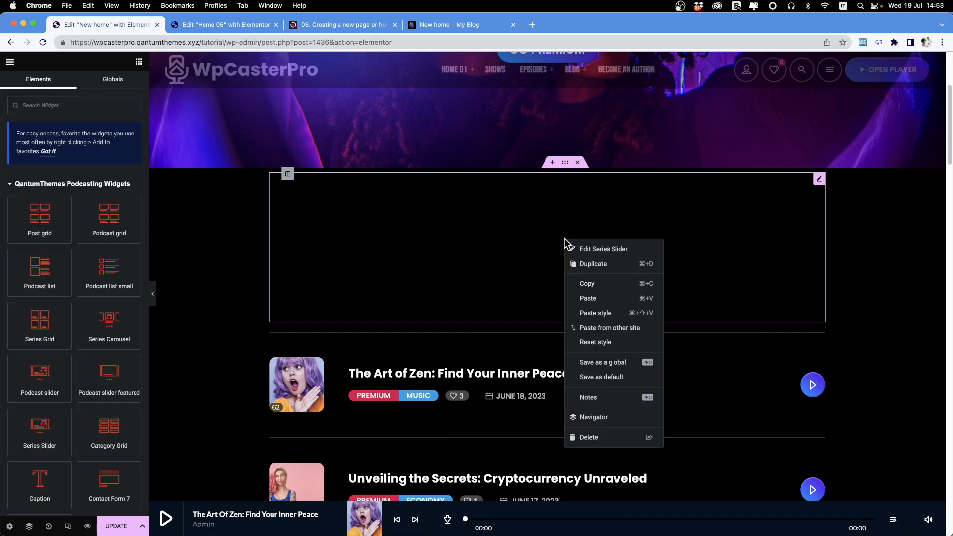
pyautogui.click(592, 248)
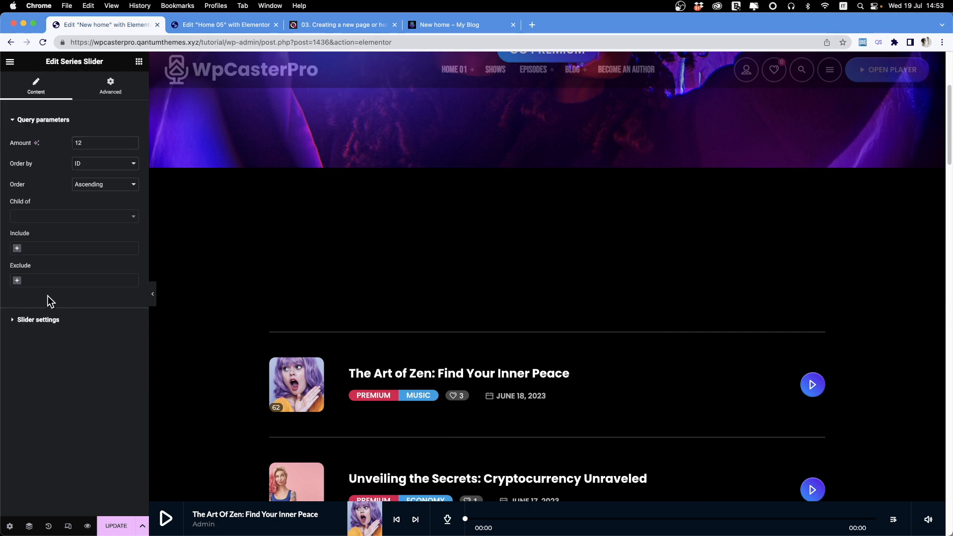
pyautogui.click(38, 319)
pyautogui.moveTo(35, 199); pyautogui.dragTo(38, 201)
pyautogui.click(27, 124)
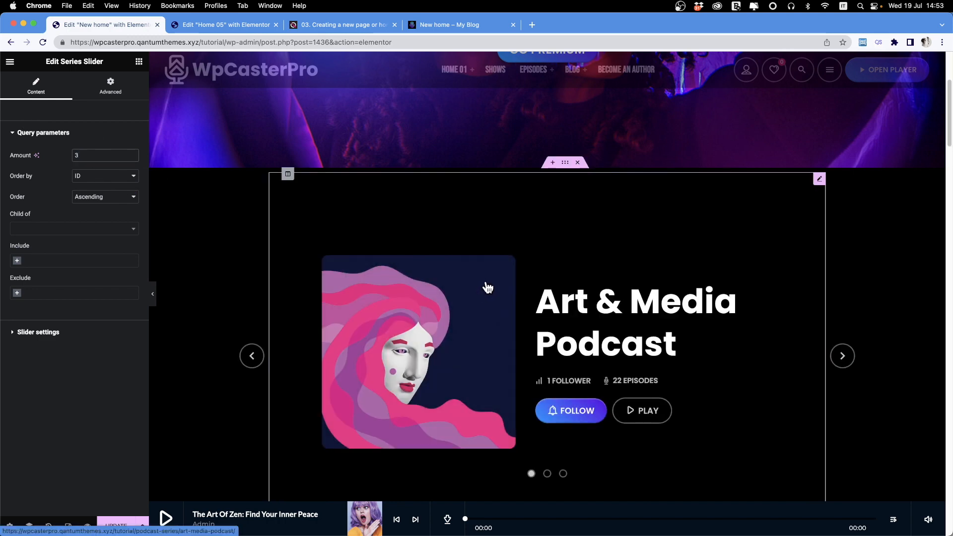
pyautogui.scroll(-3, 488, 288)
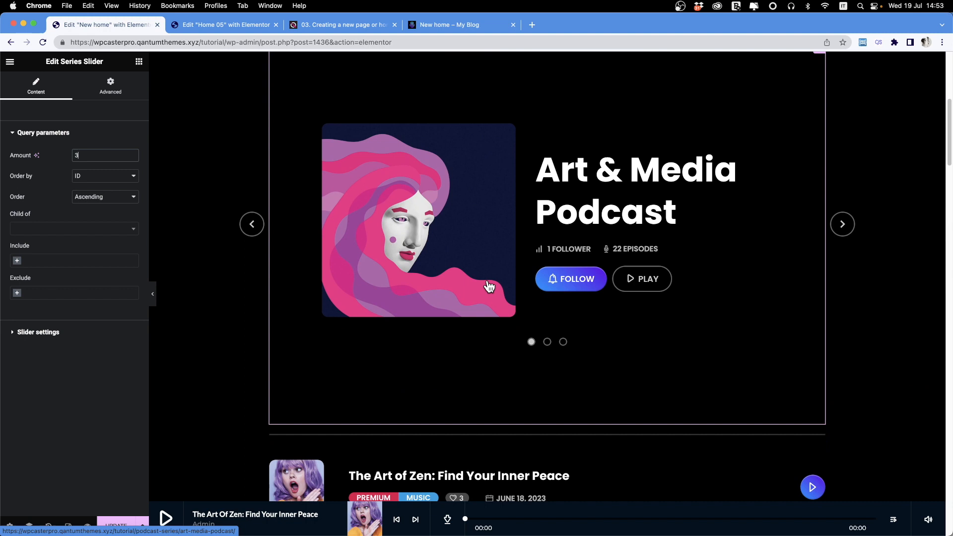
# Set the Series Slider's top padding to 107 and update the page
pyautogui.click(30, 332)
pyautogui.moveTo(36, 212); pyautogui.dragTo(27, 211)
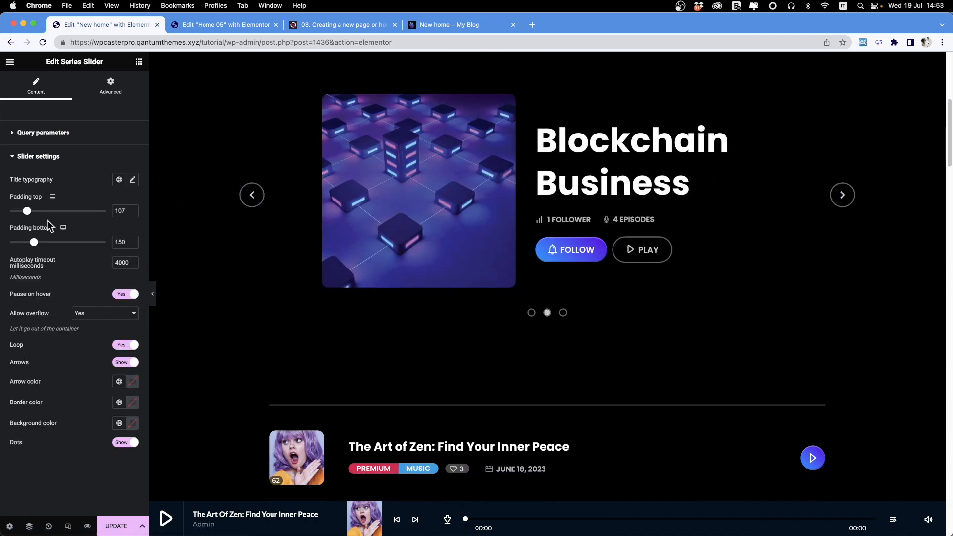
pyautogui.click(117, 522)
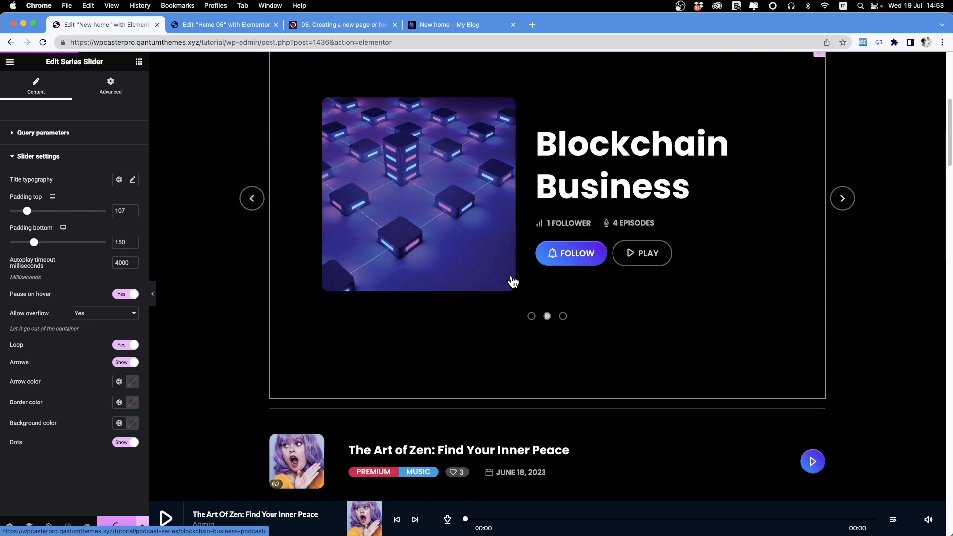
# View the published New home page and review its layout from the hero down to the premium subscription section
pyautogui.scroll(7, 515, 281)
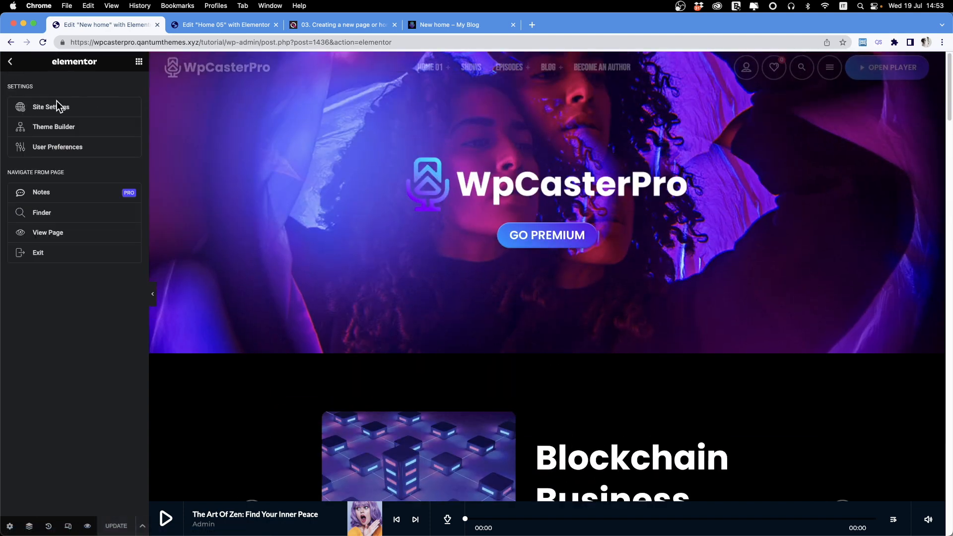
pyautogui.click(55, 234)
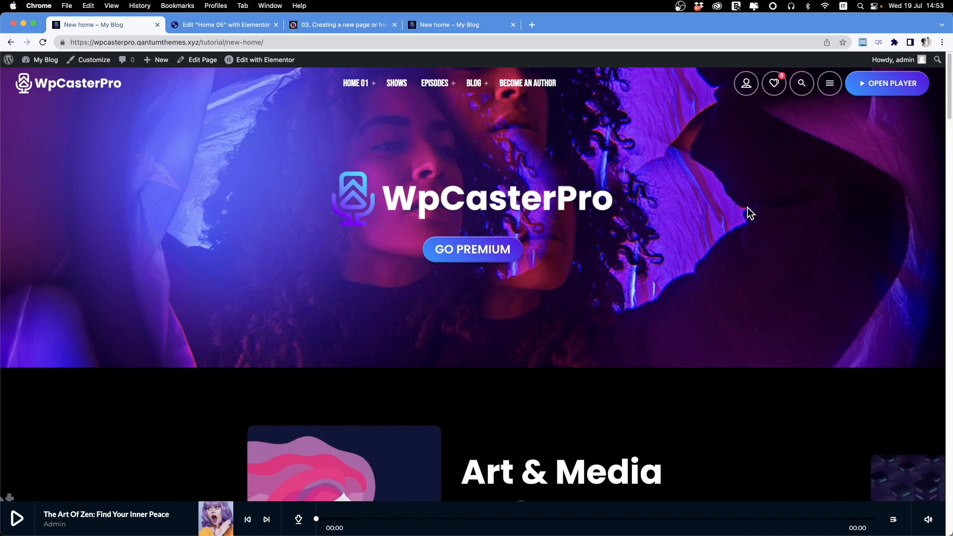
pyautogui.scroll(-5, 747, 207)
pyautogui.scroll(-15, 745, 209)
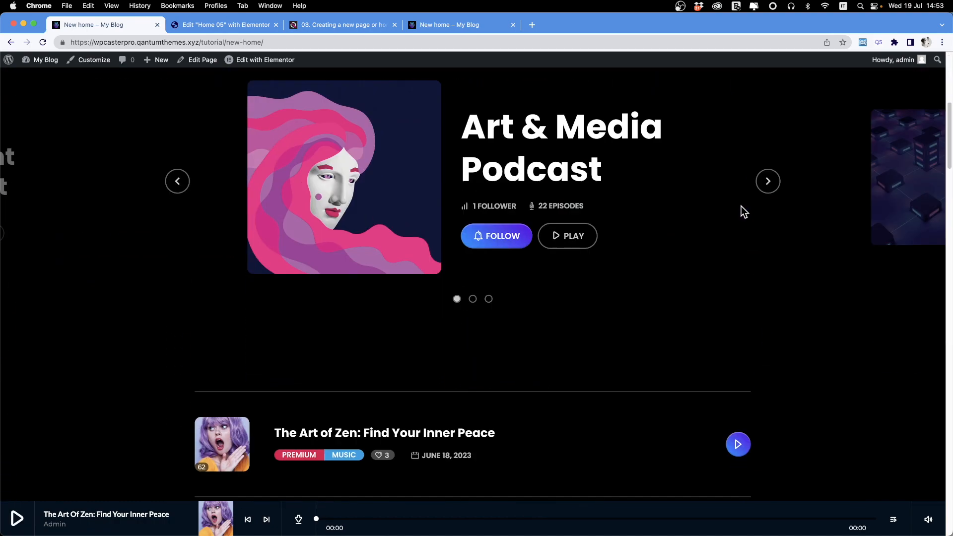
pyautogui.scroll(-15, 742, 214)
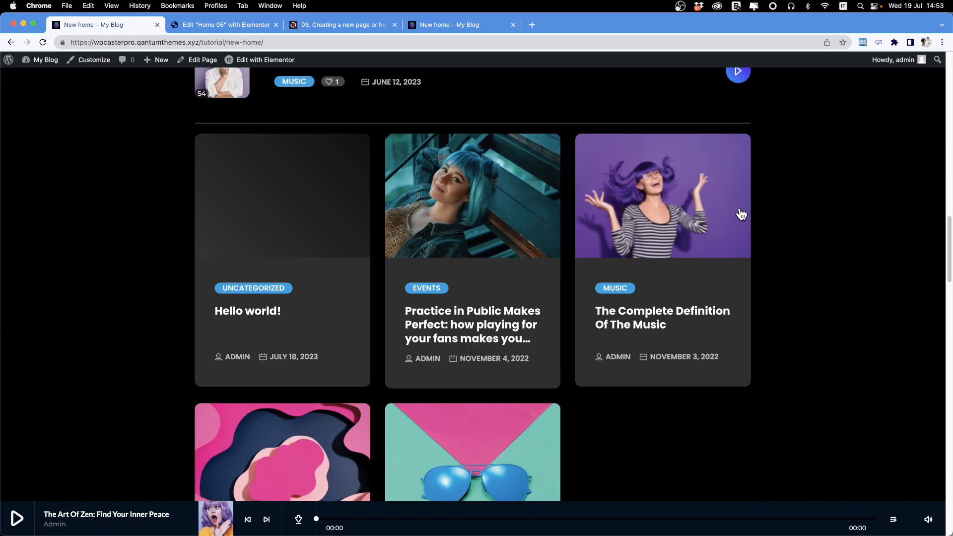
pyautogui.scroll(-5, 739, 209)
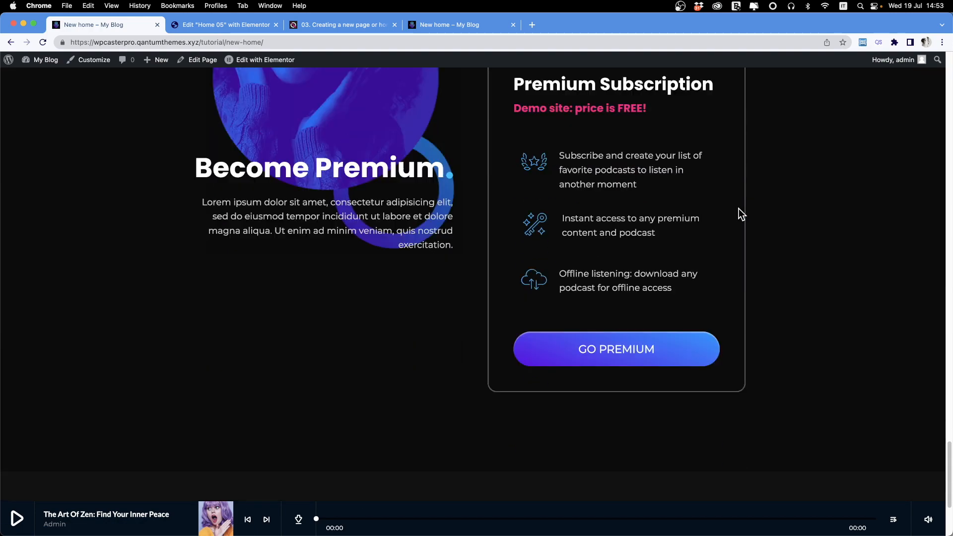
pyautogui.scroll(15, 739, 208)
pyautogui.scroll(20, 737, 210)
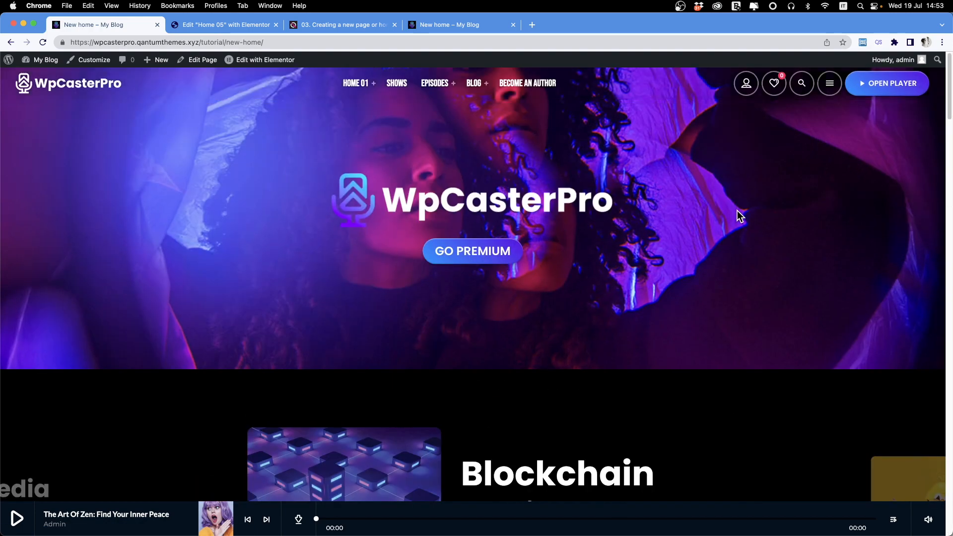